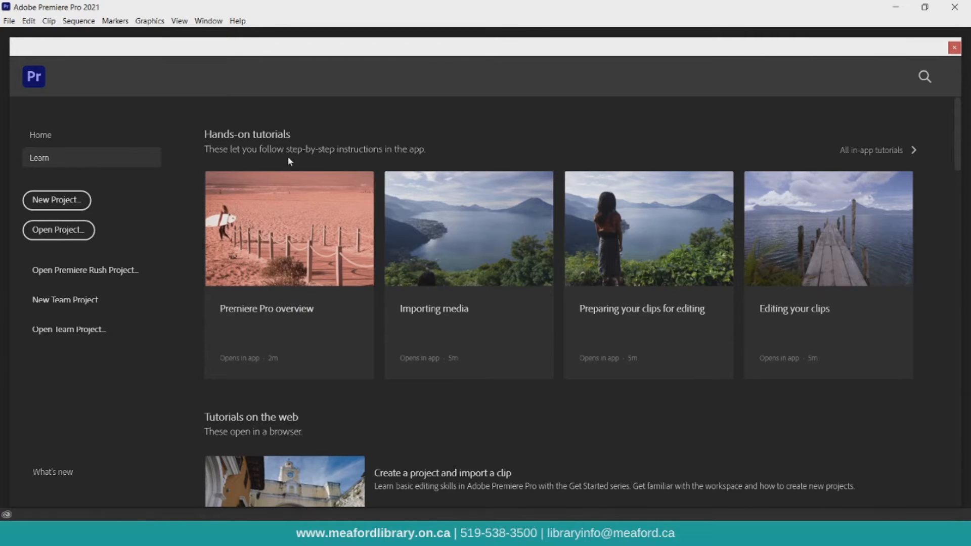
- Expand the full list of in-app tutorials and look through it and the web tutorials on the Learn page
click(879, 153)
scroll(697, 234, down, 8)
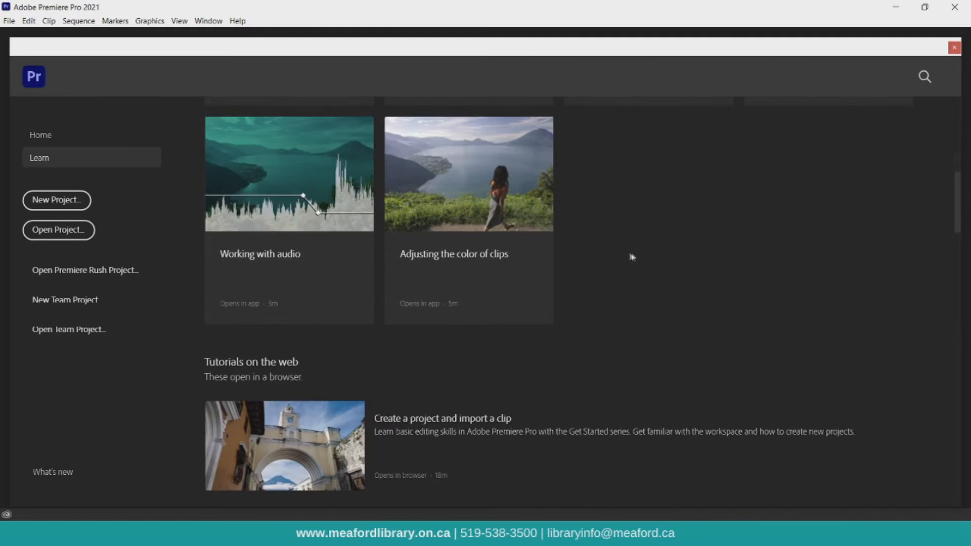
scroll(367, 303, down, 3)
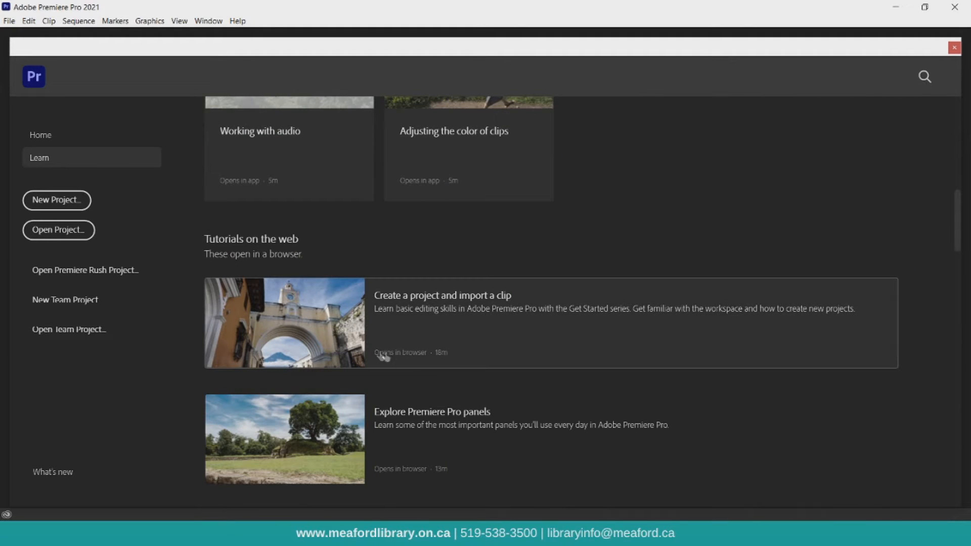
click(402, 360)
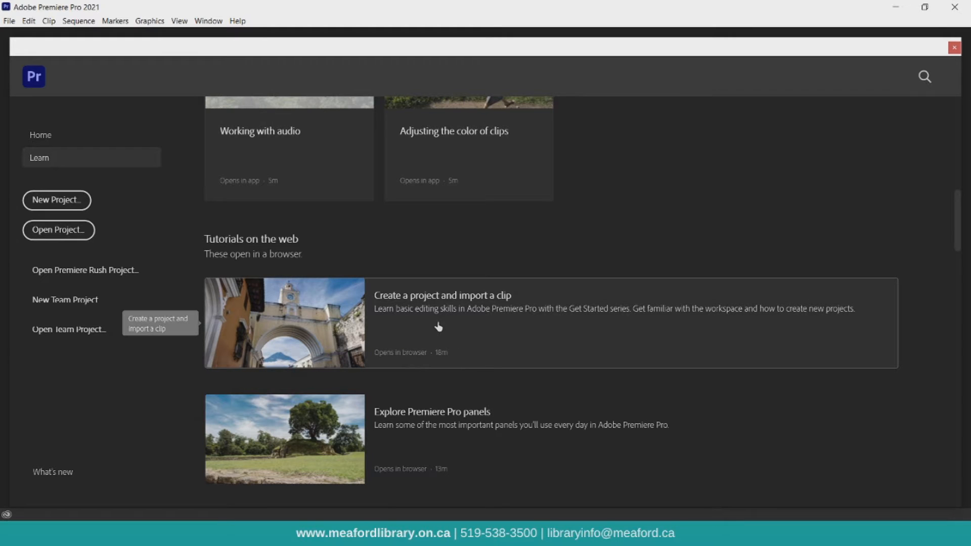
scroll(415, 326, up, 3)
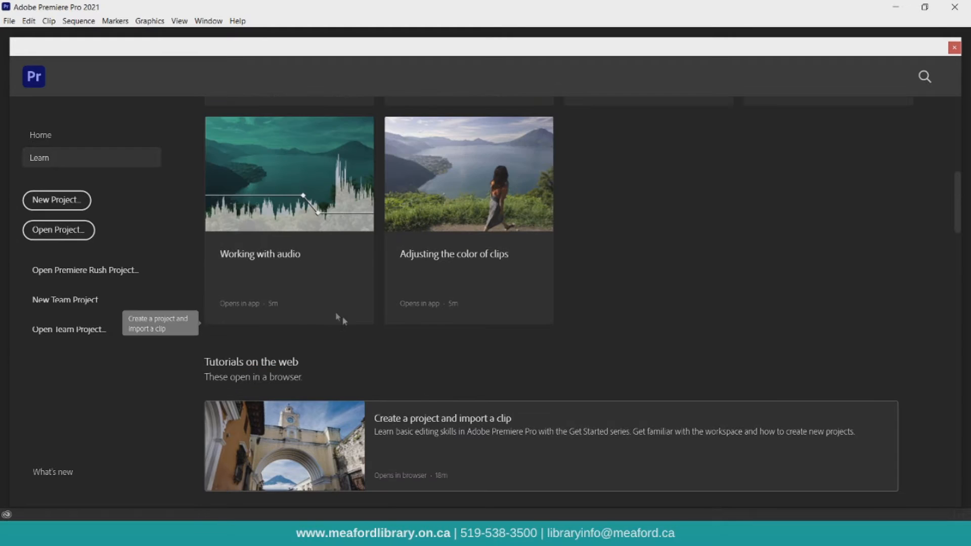
- Create a new project named "Let's Get Technical - Premiere Pro" in the "Let's Get Technical -Premiere Pro" folder under Pictures
click(82, 209)
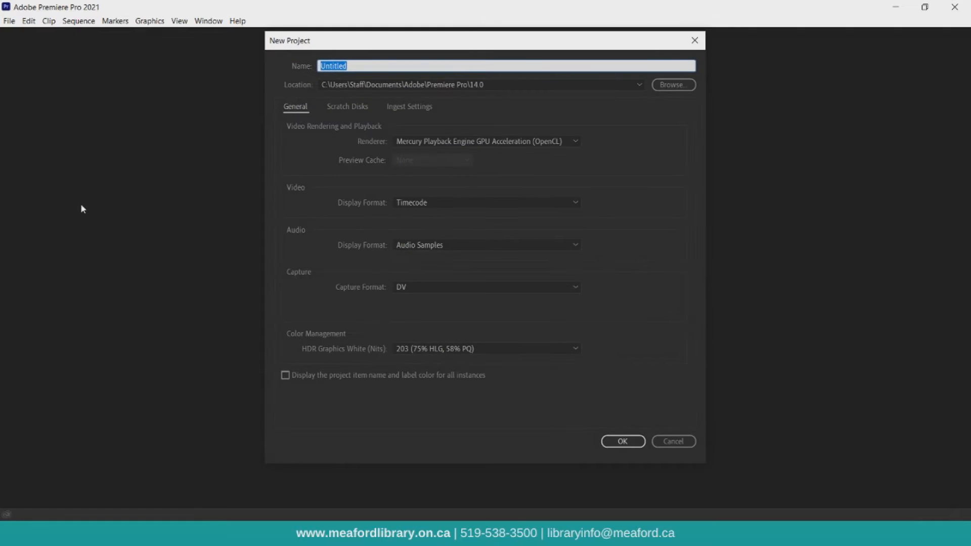
text(Le)
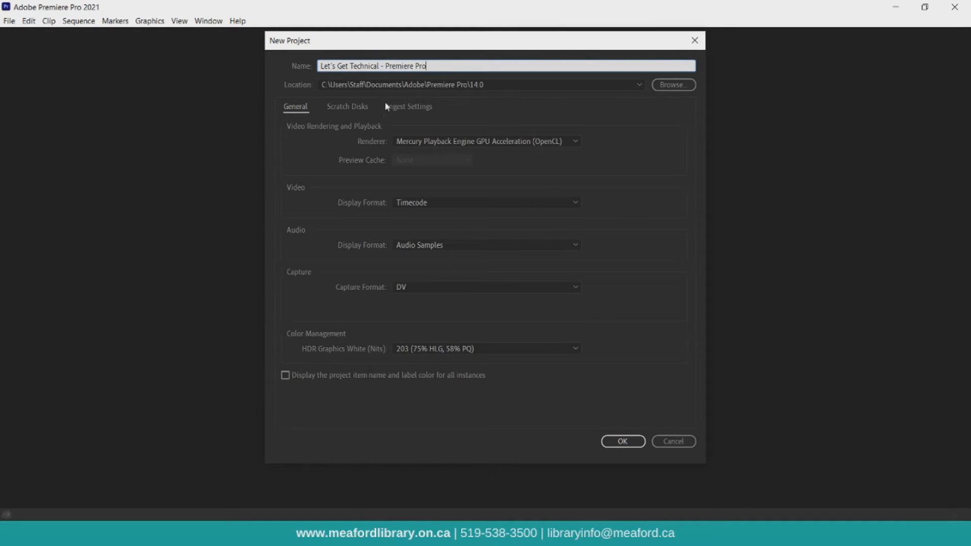
click(659, 84)
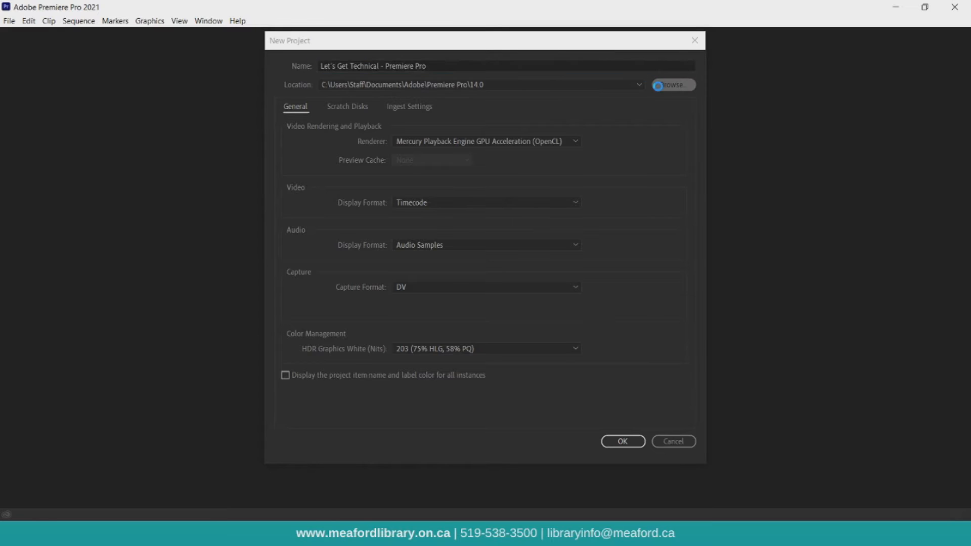
click(306, 239)
click(414, 177)
click(625, 333)
click(625, 436)
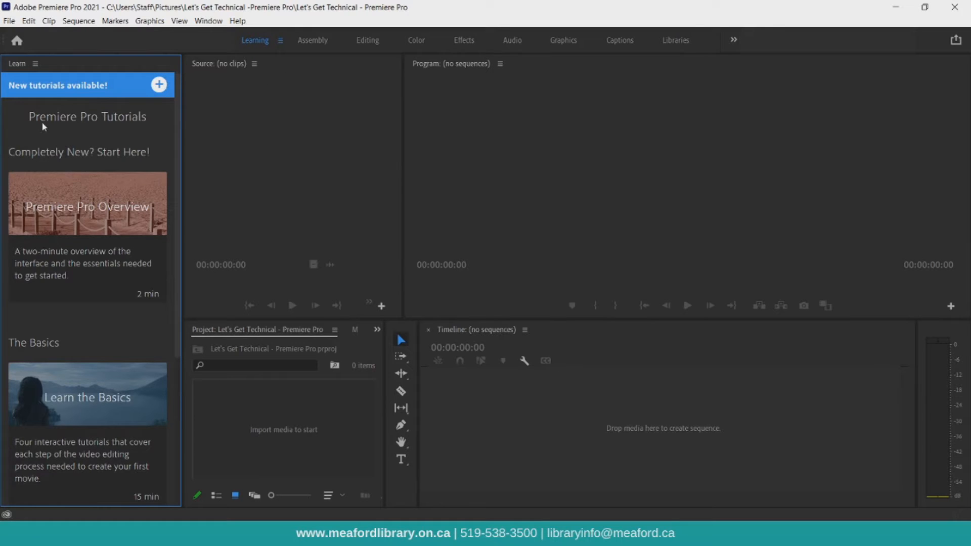
- Skim the available Premiere Pro tutorials and switch to the Editing workspace
scroll(51, 110, down, 5)
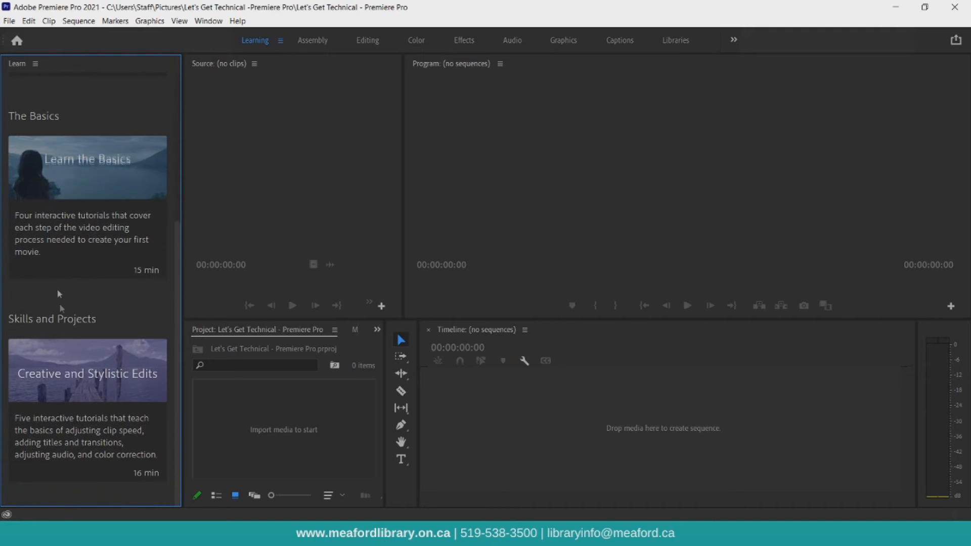
scroll(64, 309, up, 5)
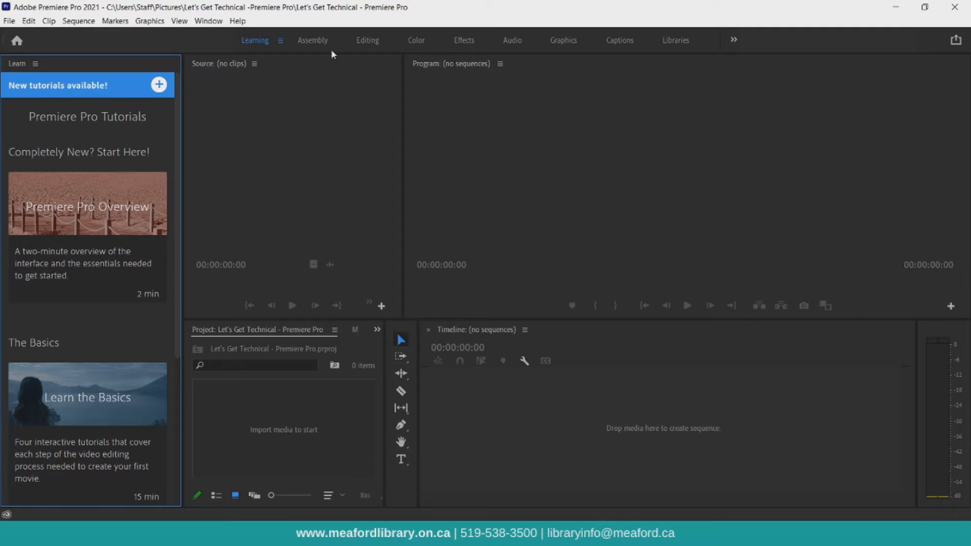
click(356, 42)
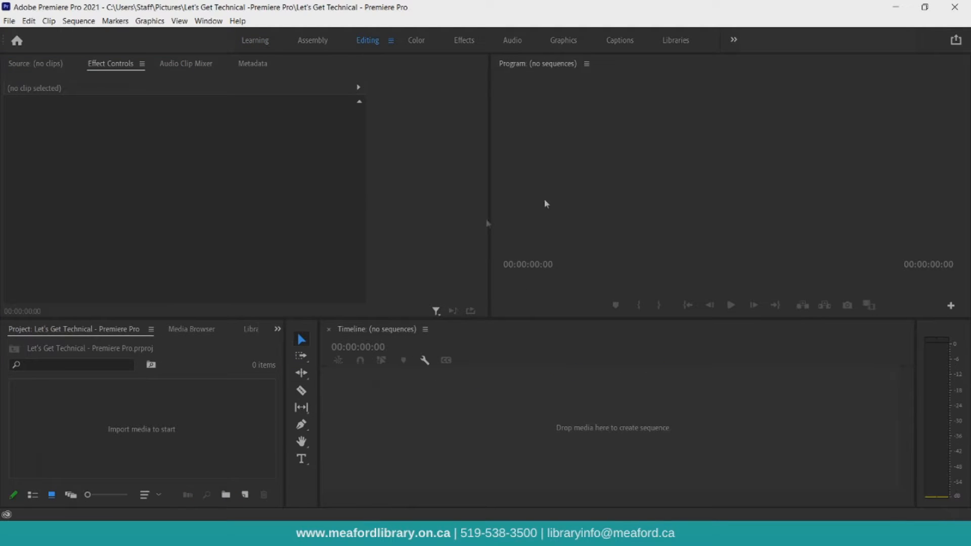
- Create a new sequence with the HDV 1080p24 preset, keeping the default name Sequence 01
click(245, 495)
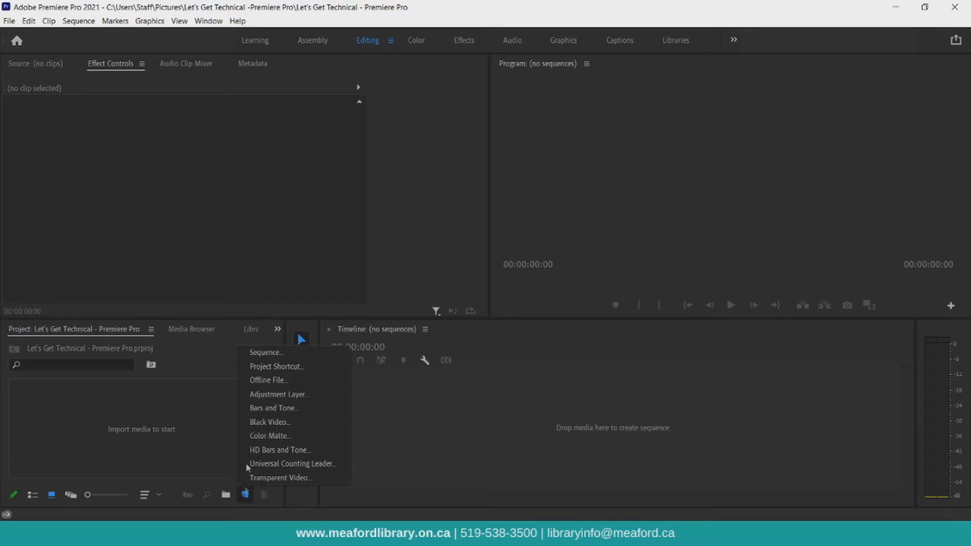
click(273, 354)
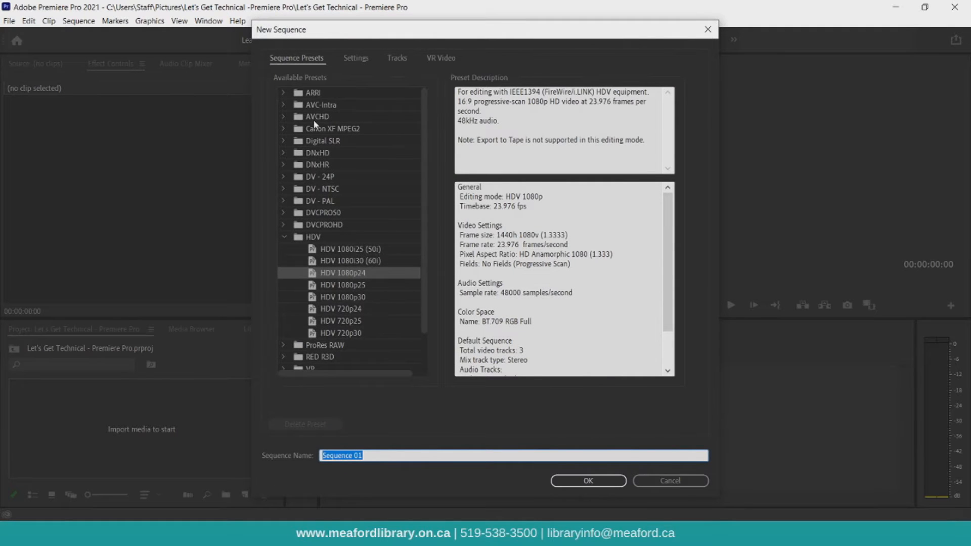
scroll(327, 135, down, 1)
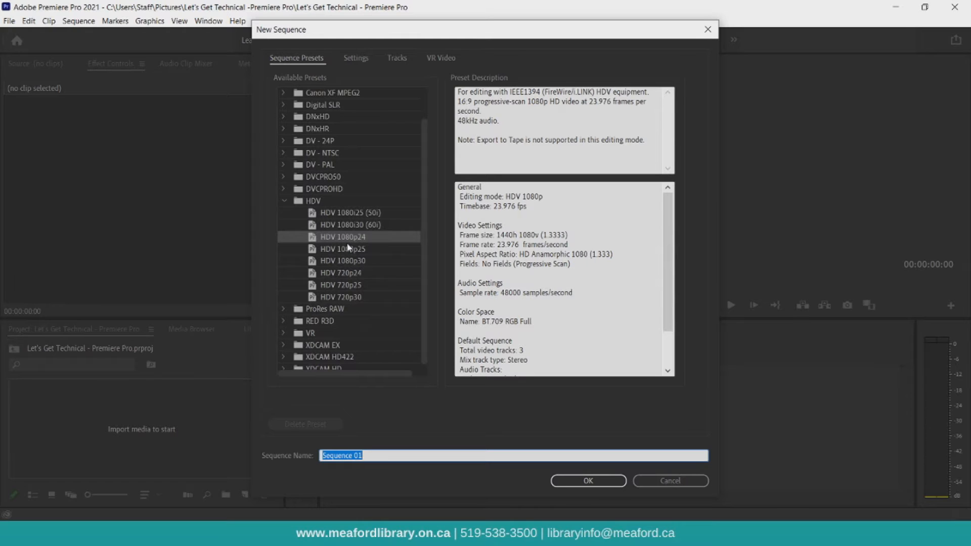
click(576, 483)
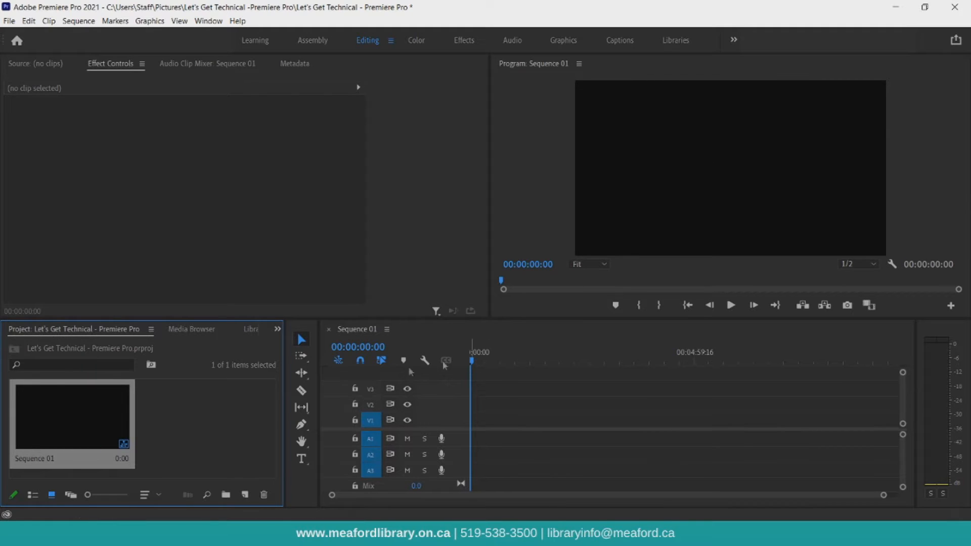
- Add a text layer reading "Title Here" to the video frame with the Type tool
click(301, 459)
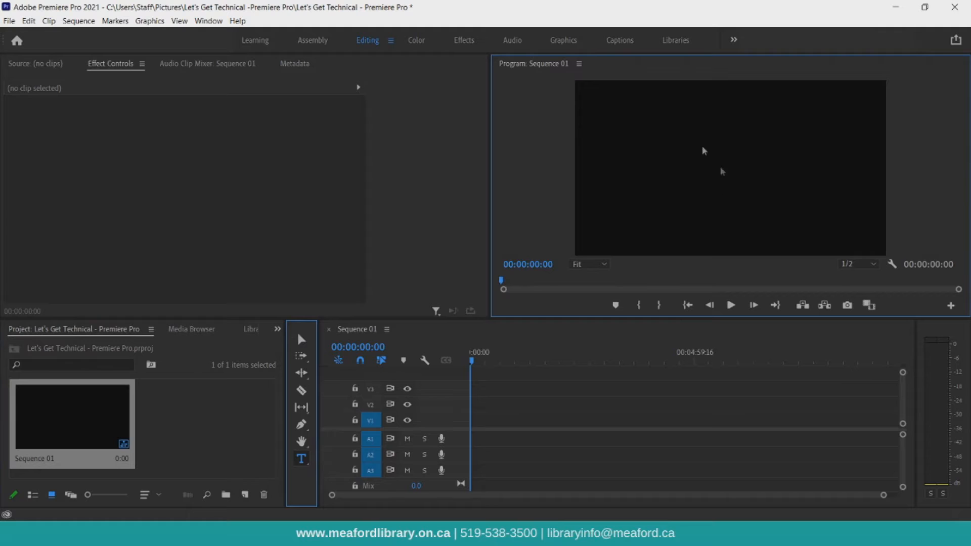
click(666, 166)
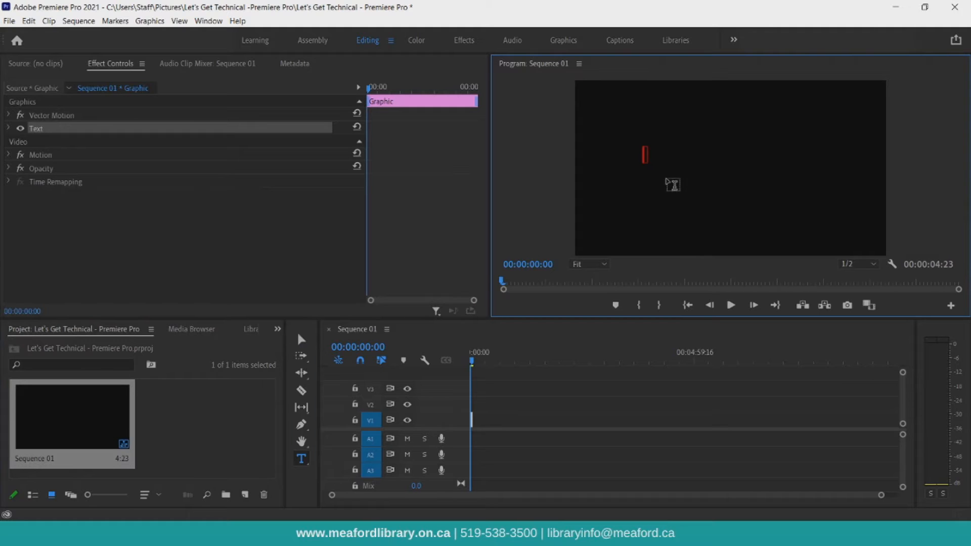
text(Title Here)
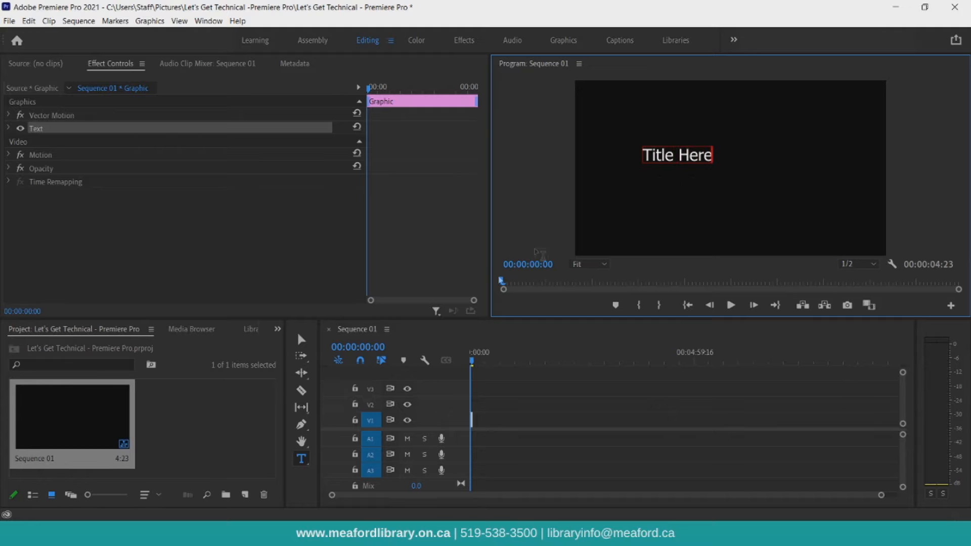
- Enlarge the timeline scale around the title clip and play the sequence through
click(472, 425)
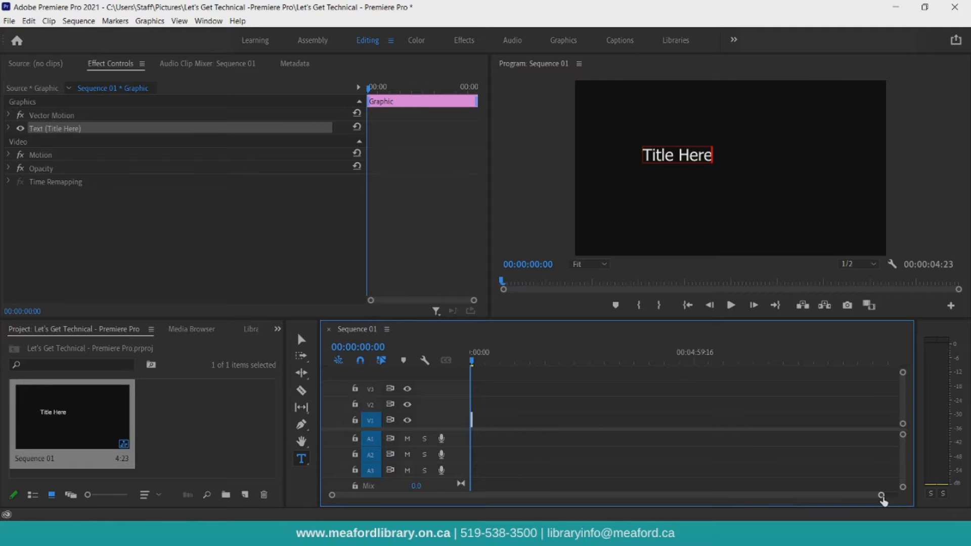
drag(882, 501, 637, 497)
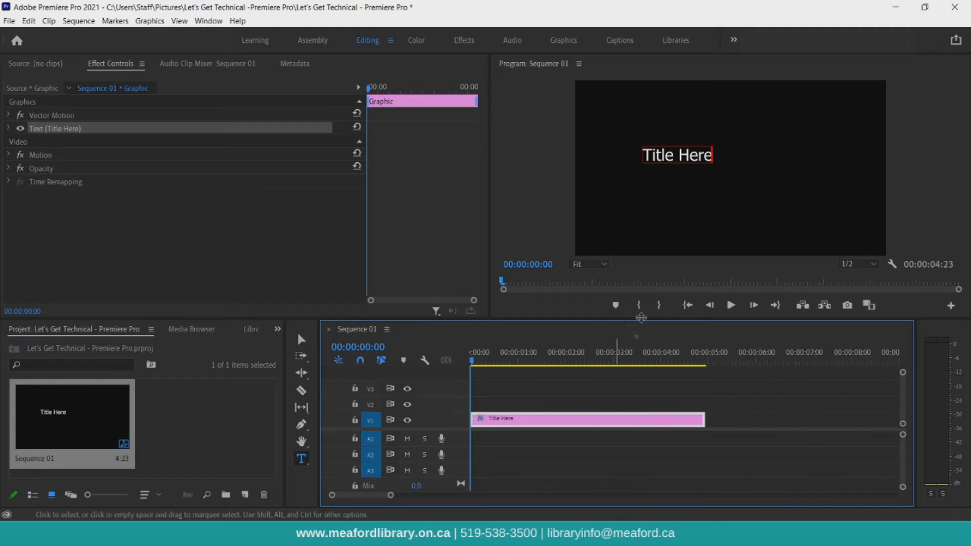
click(730, 306)
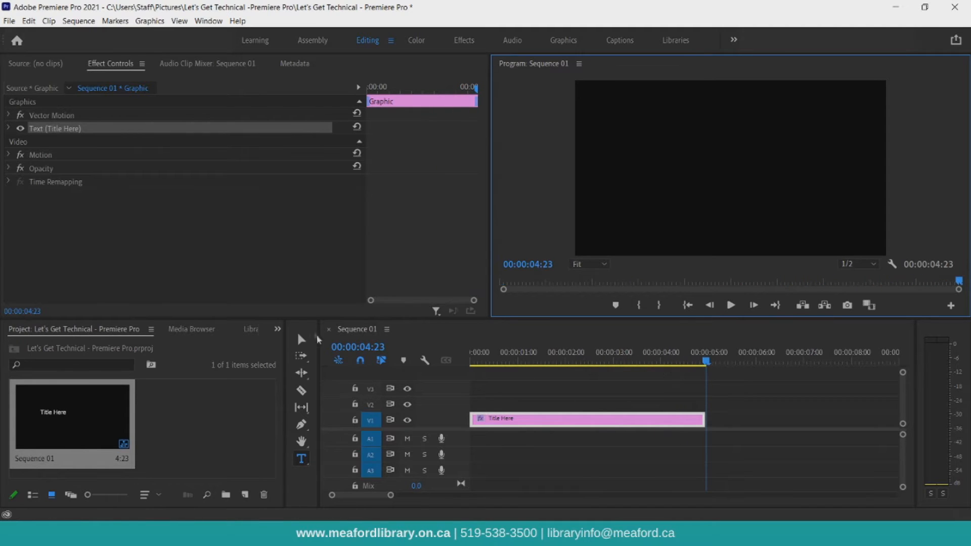
- Select the title clip, switch to the Graphics workspace, and show the title's edit properties at the start of the sequence
click(301, 340)
click(493, 423)
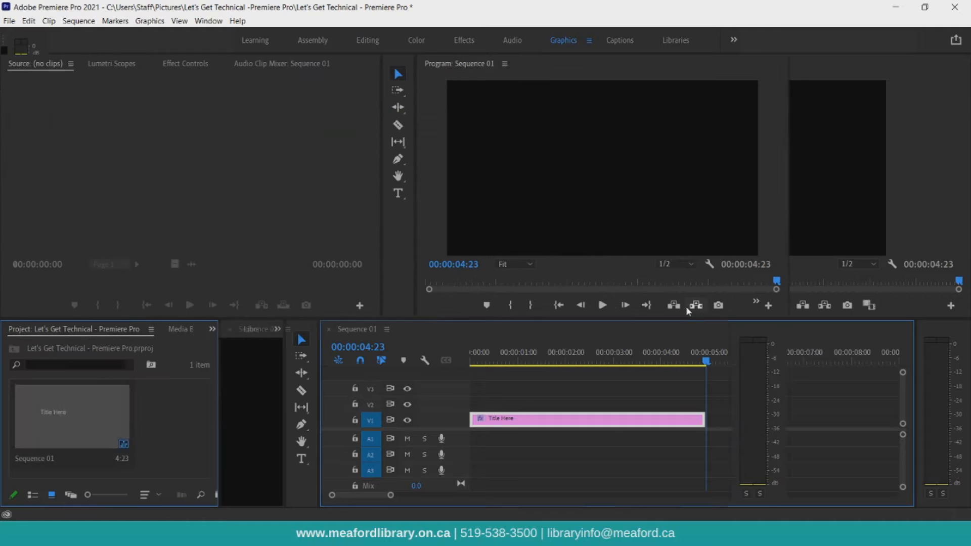
click(558, 305)
click(841, 86)
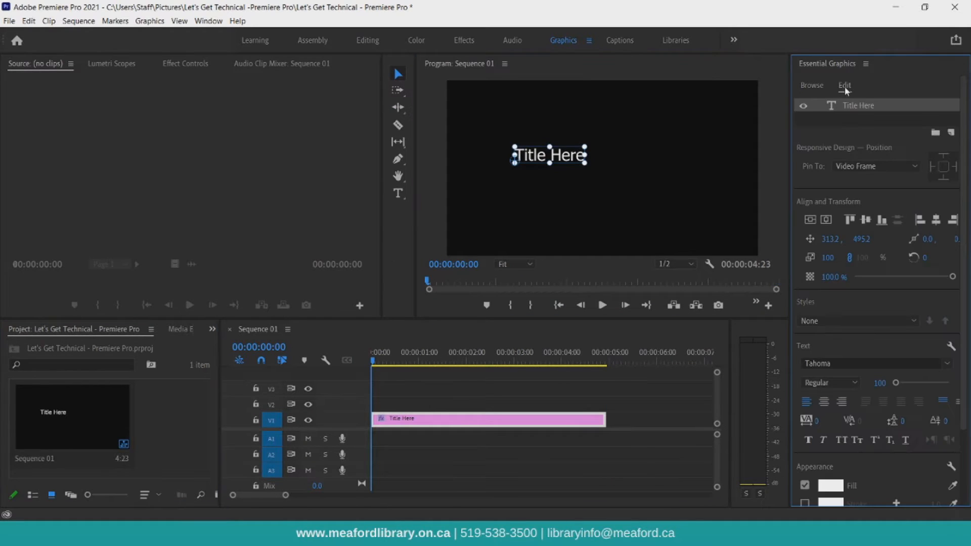
- Centre the title in the frame, enlarge it to a scale of 255, and reposition it around the middle
click(866, 219)
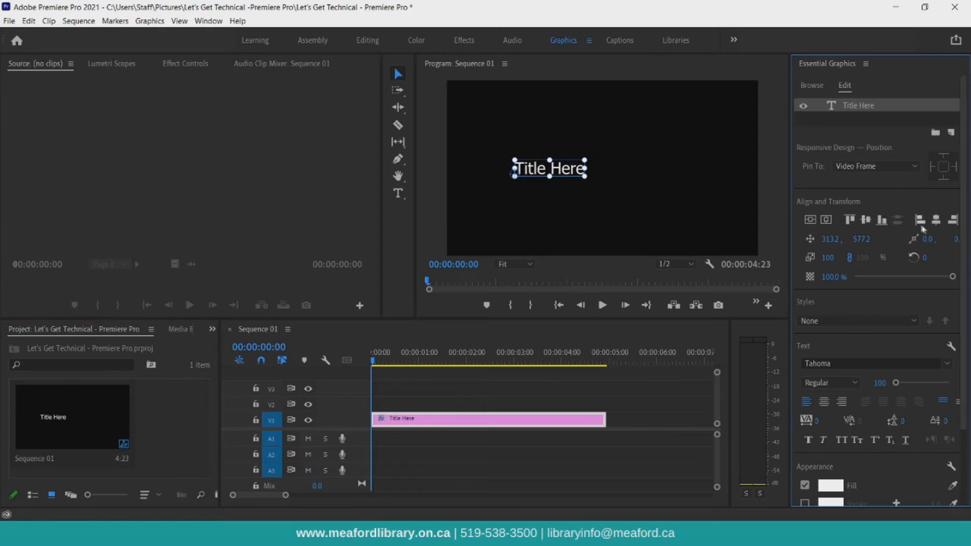
click(934, 221)
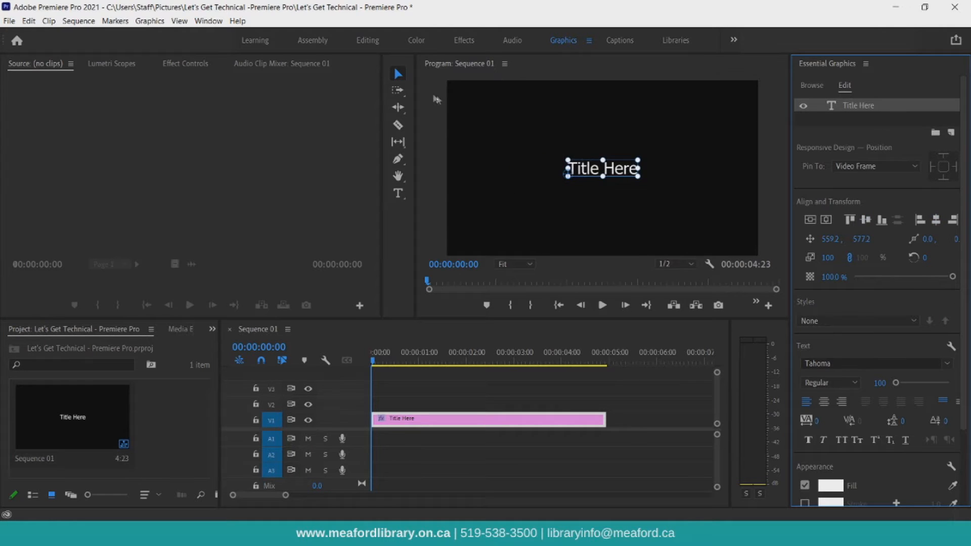
drag(638, 160, 746, 138)
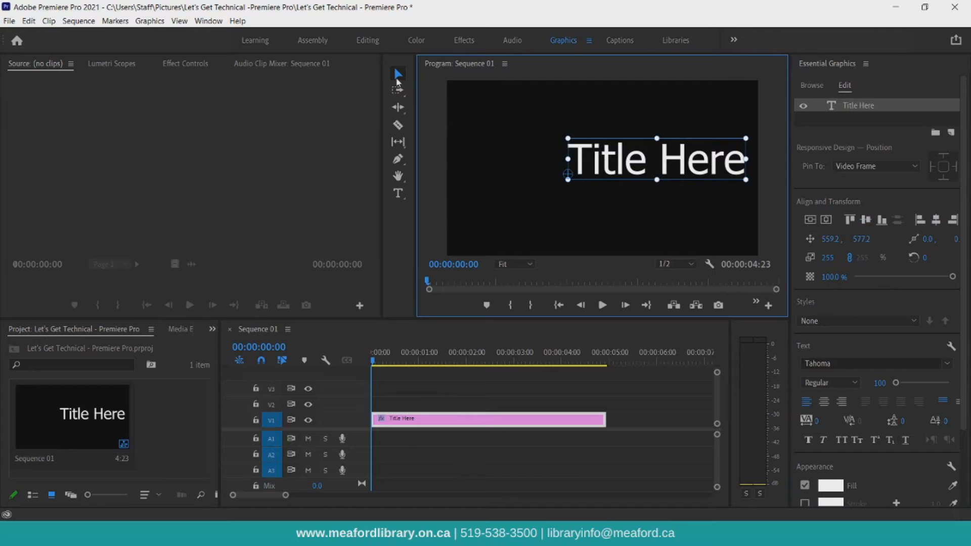
drag(575, 163, 522, 170)
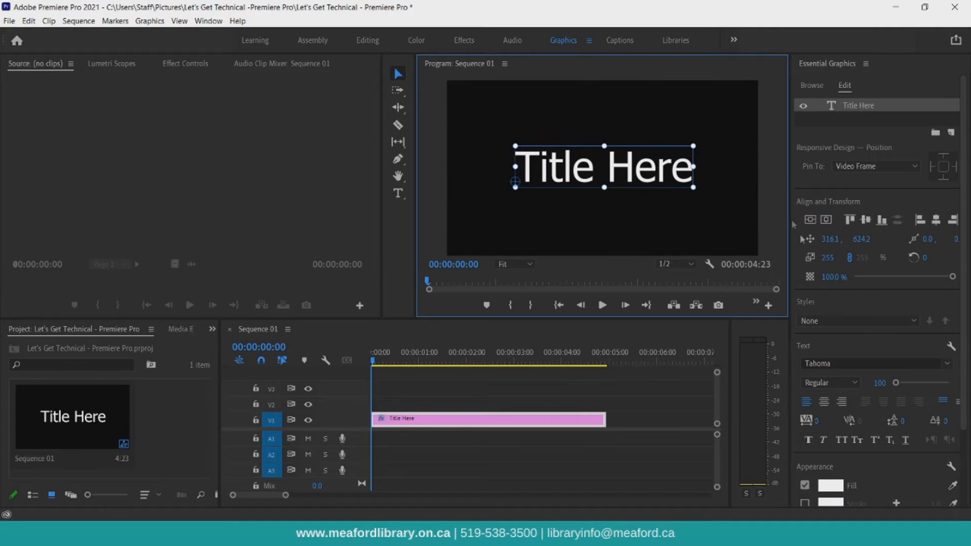
- Set the title's font to Vivaldi and look over its appearance options
click(855, 364)
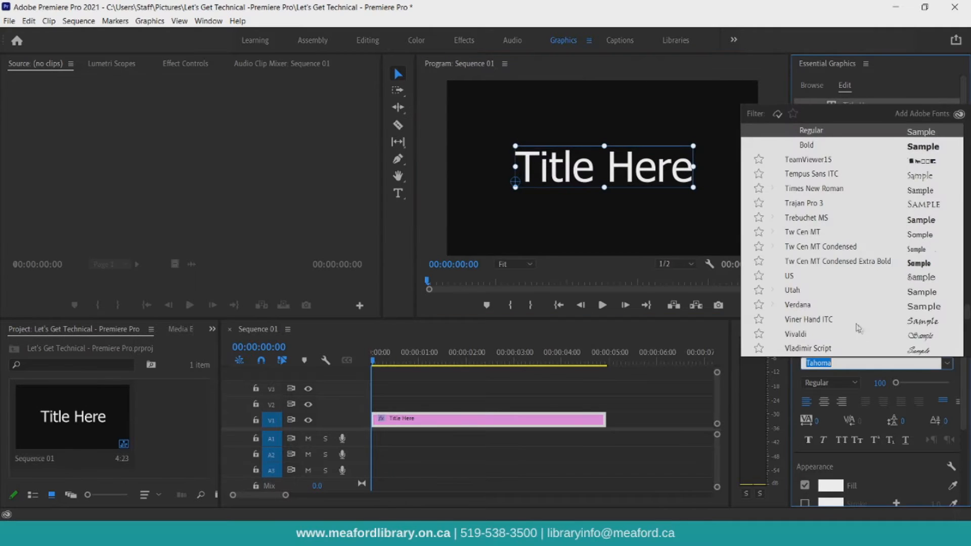
click(834, 334)
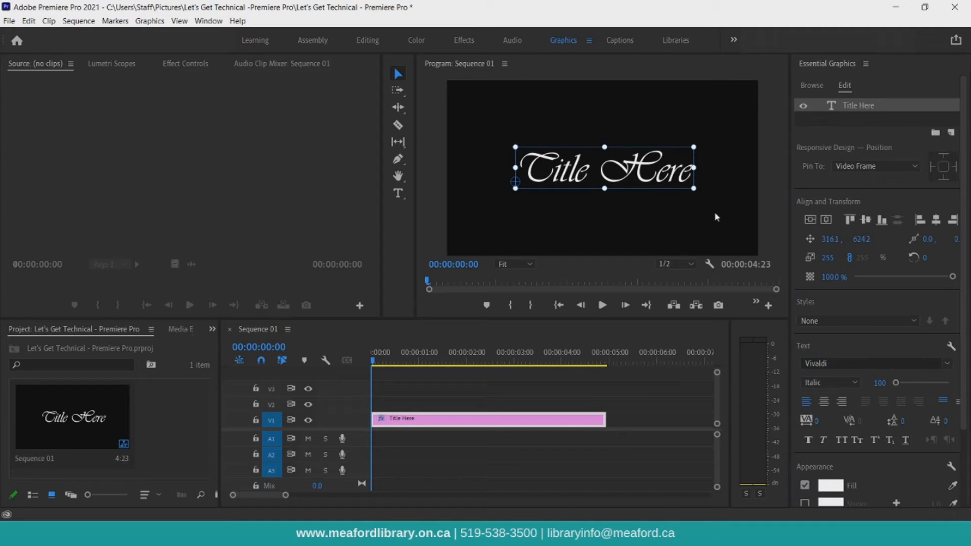
scroll(820, 263, down, 3)
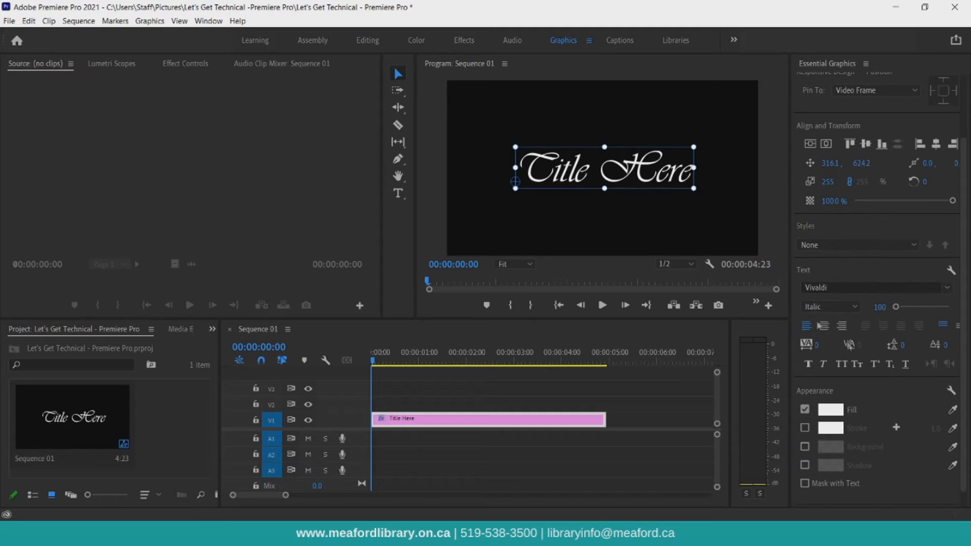
scroll(860, 227, up, 3)
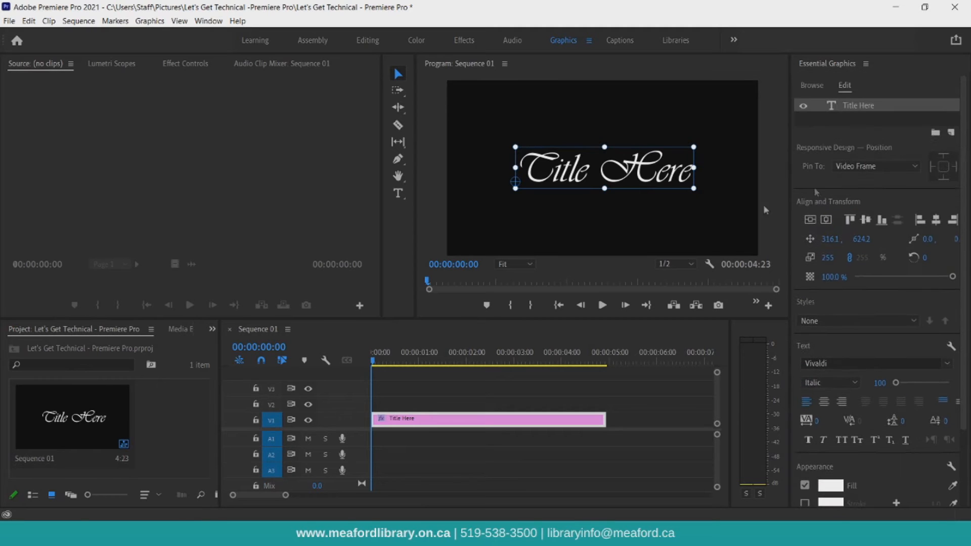
- Delete the "Title Here" clip from the V1 track
click(405, 429)
key(Delete)
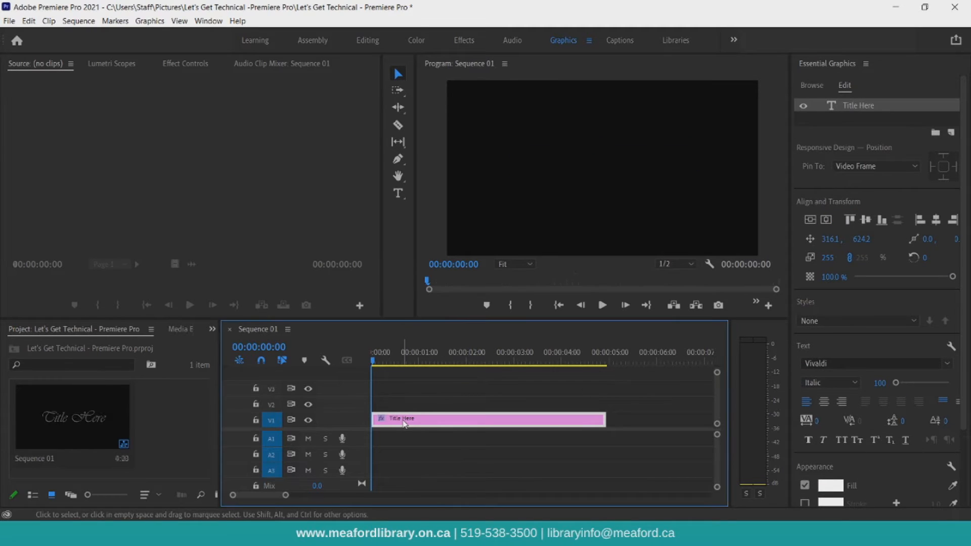
- Browse the graphics templates, place the Bold Title template on V1 at the sequence start, and preview its animation
click(819, 89)
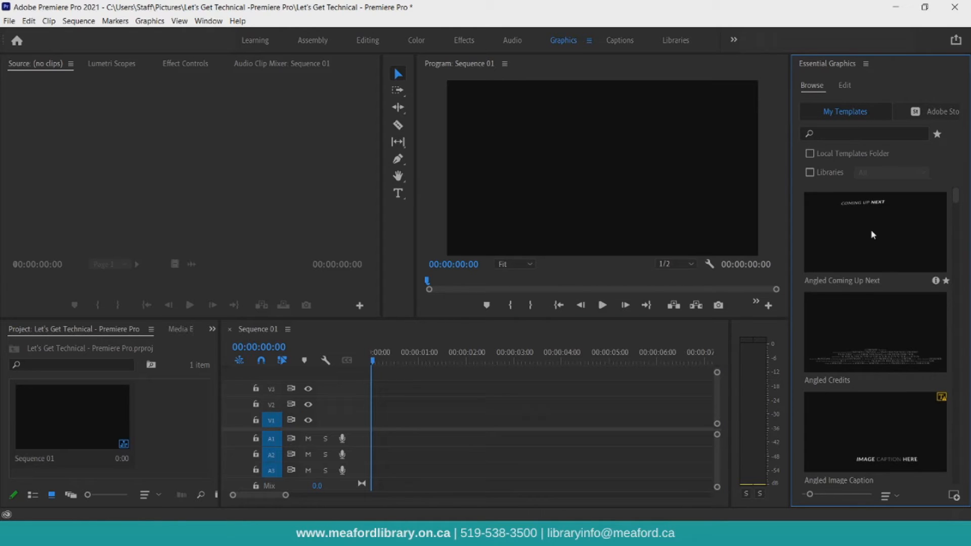
scroll(872, 234, down, 2)
scroll(869, 228, down, 6)
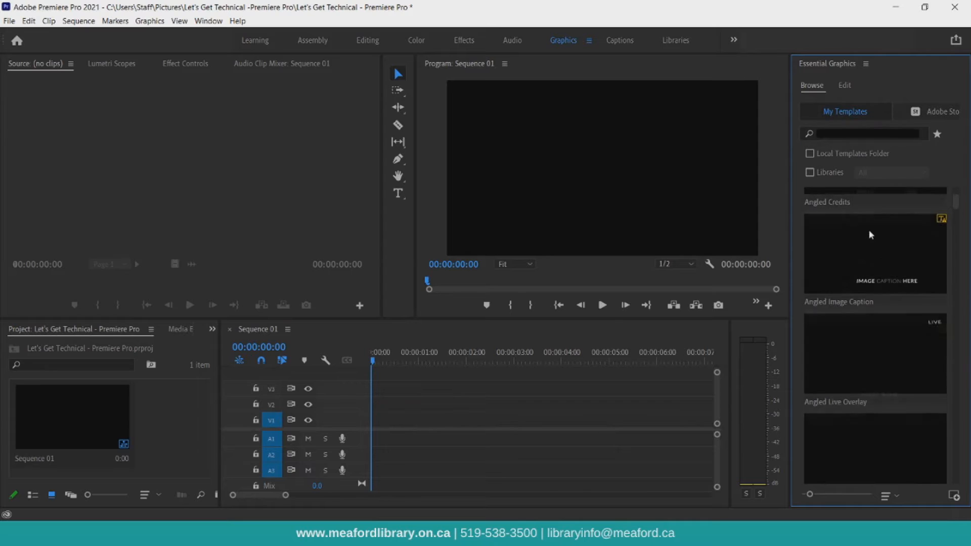
scroll(875, 254, down, 4)
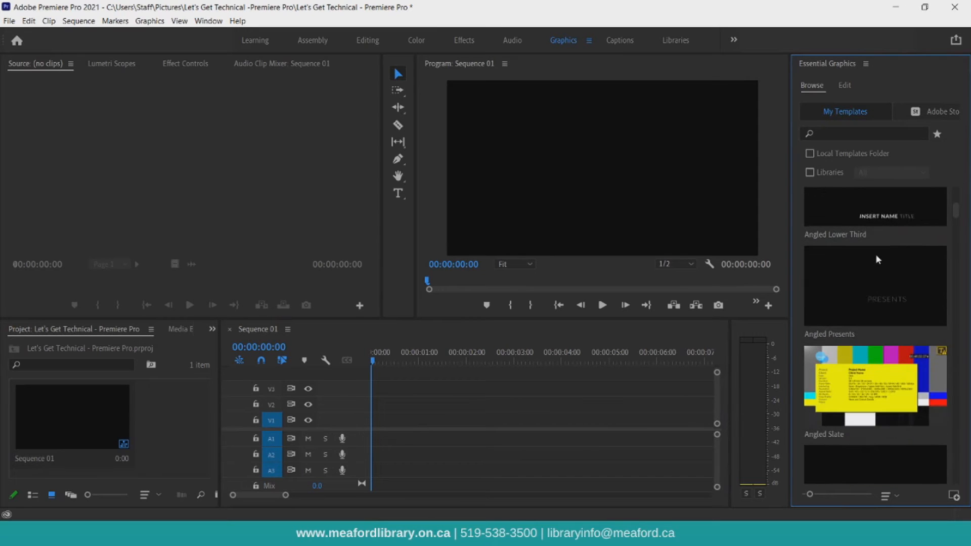
scroll(877, 333, down, 7)
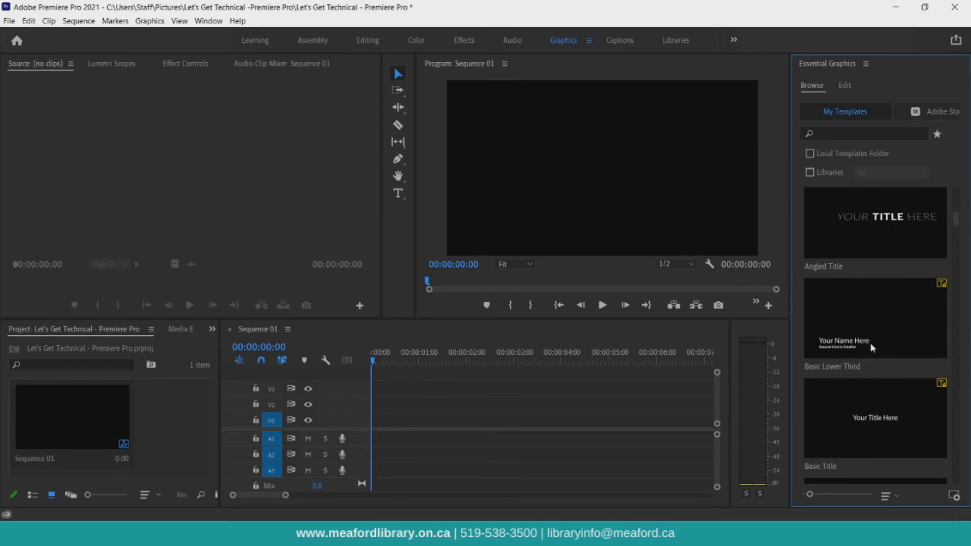
scroll(870, 343, down, 5)
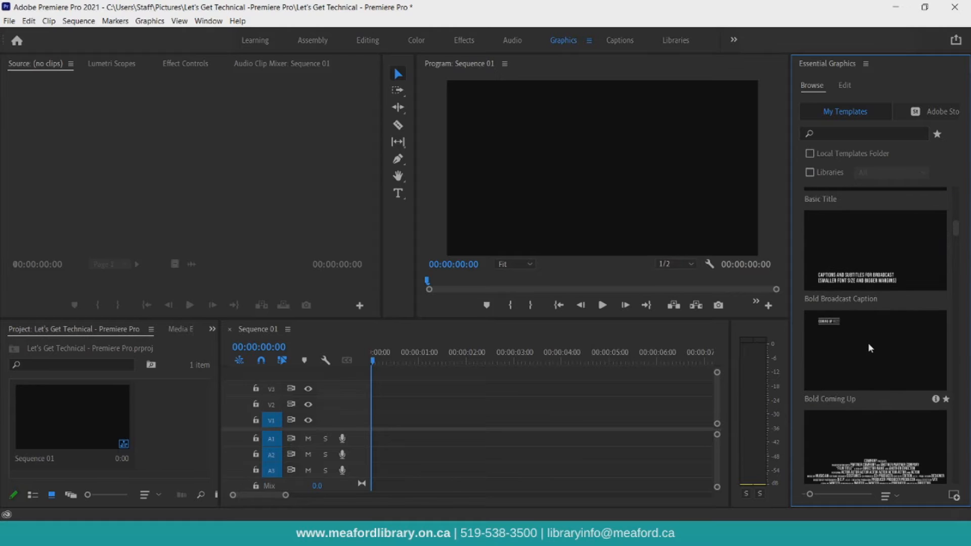
scroll(868, 344, down, 5)
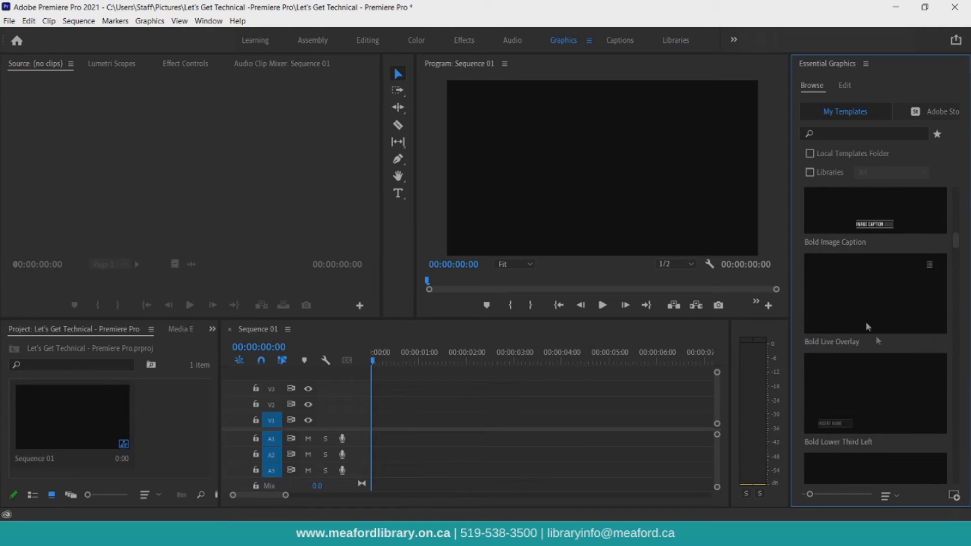
scroll(892, 356, down, 1)
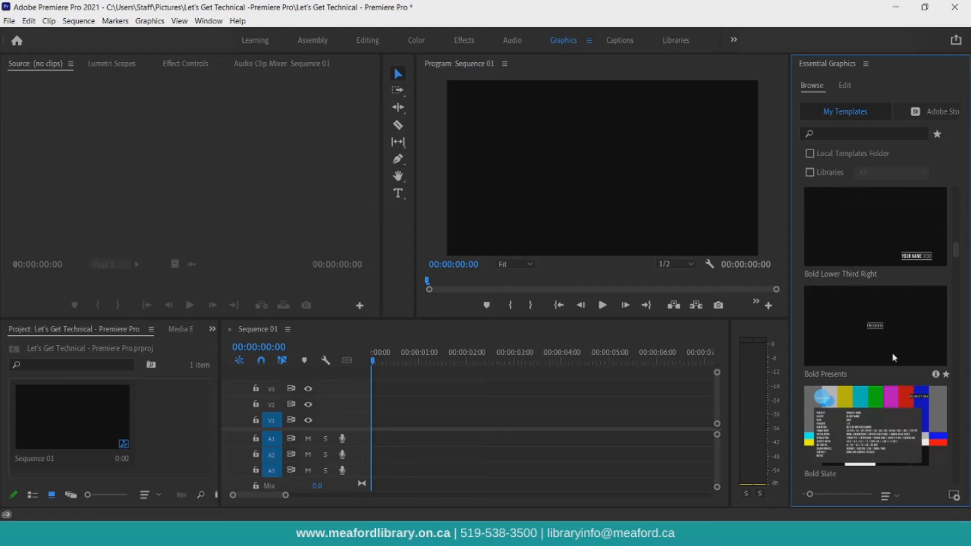
scroll(891, 353, down, 3)
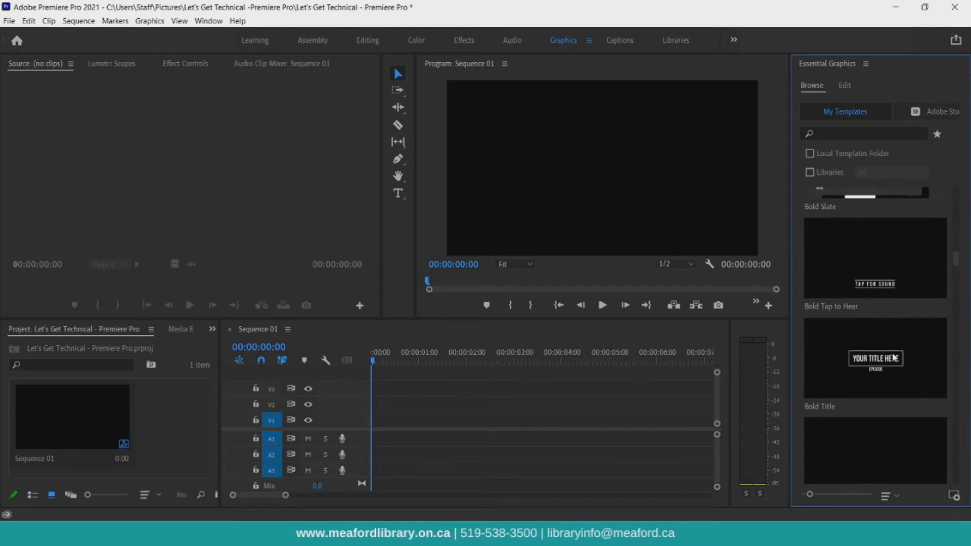
drag(874, 367, 373, 419)
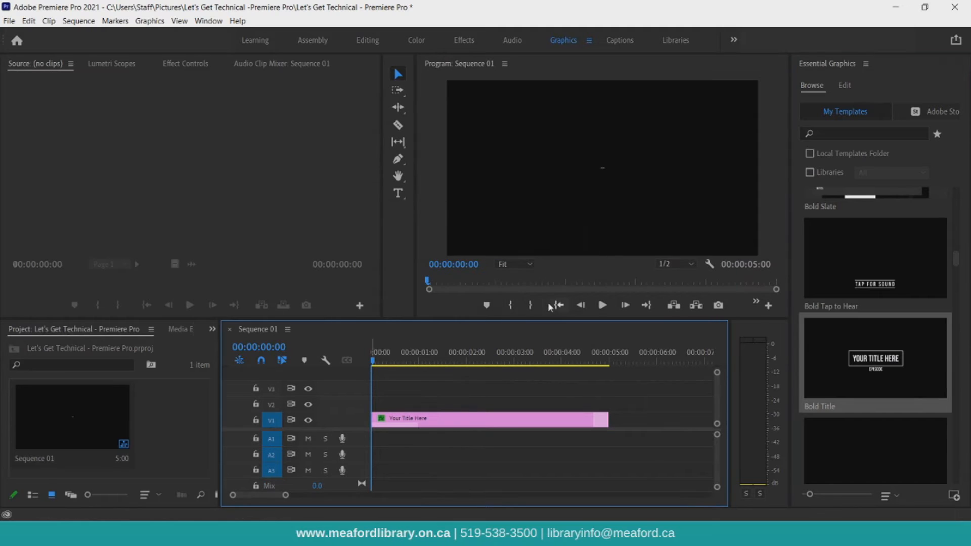
click(602, 305)
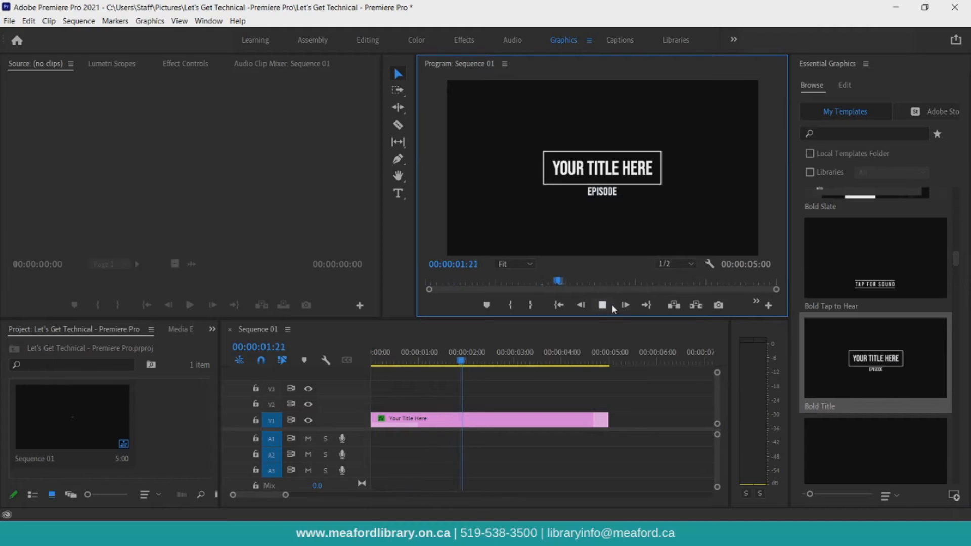
click(604, 306)
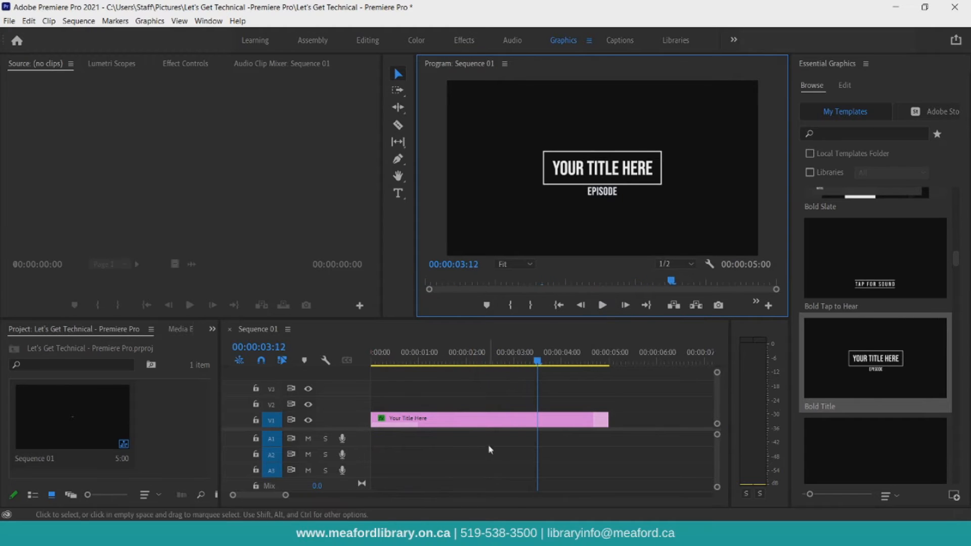
- Change the template's main title text from "Your Title Here" to "Let's Get Technical"
click(489, 418)
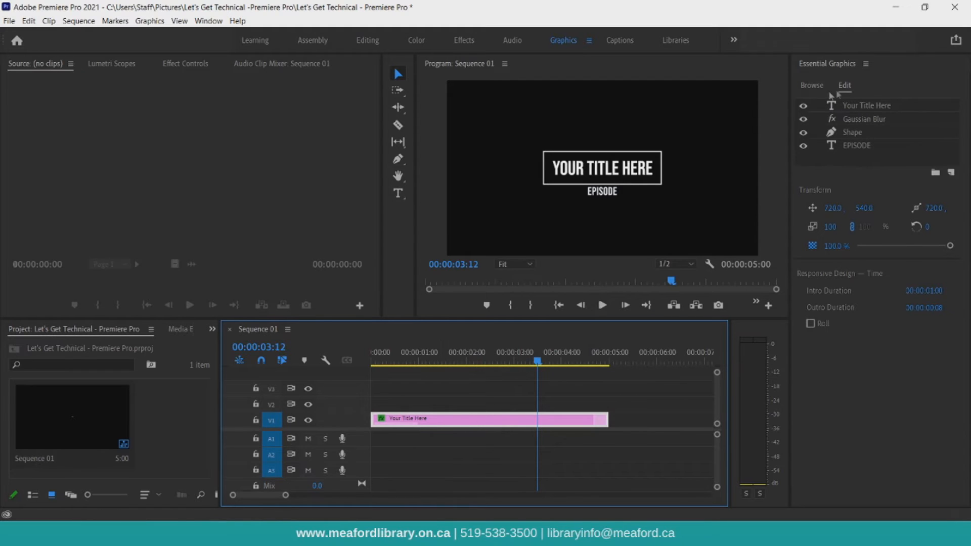
click(855, 106)
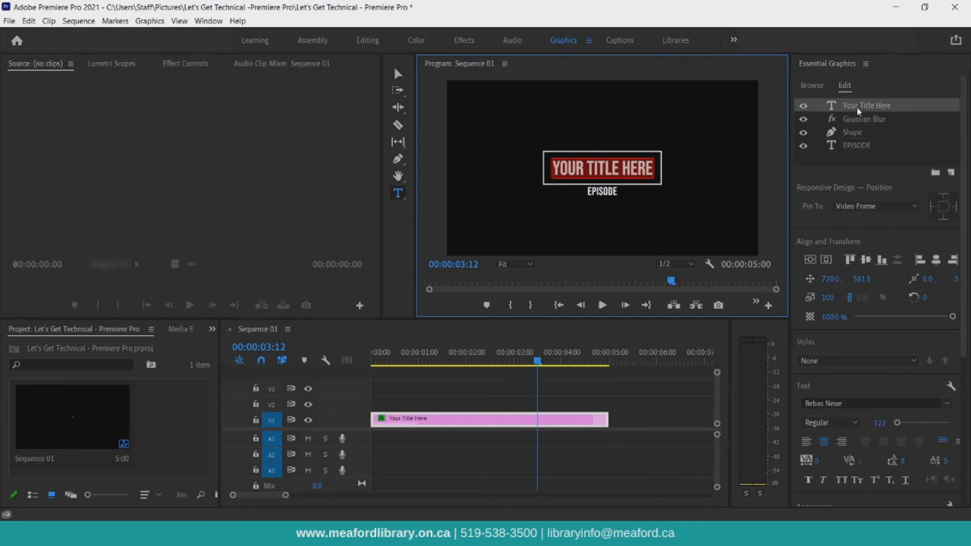
text(Let's Get Te)
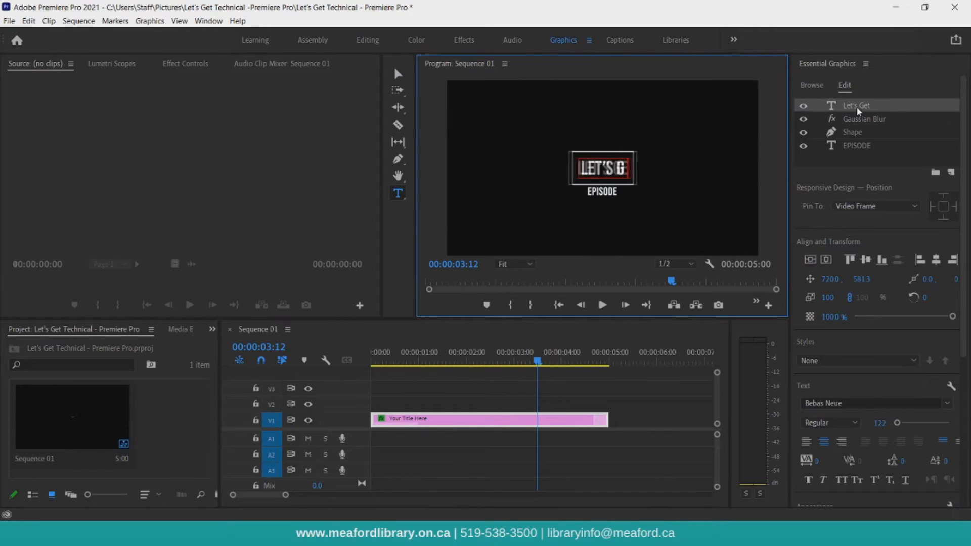
text(chnical)
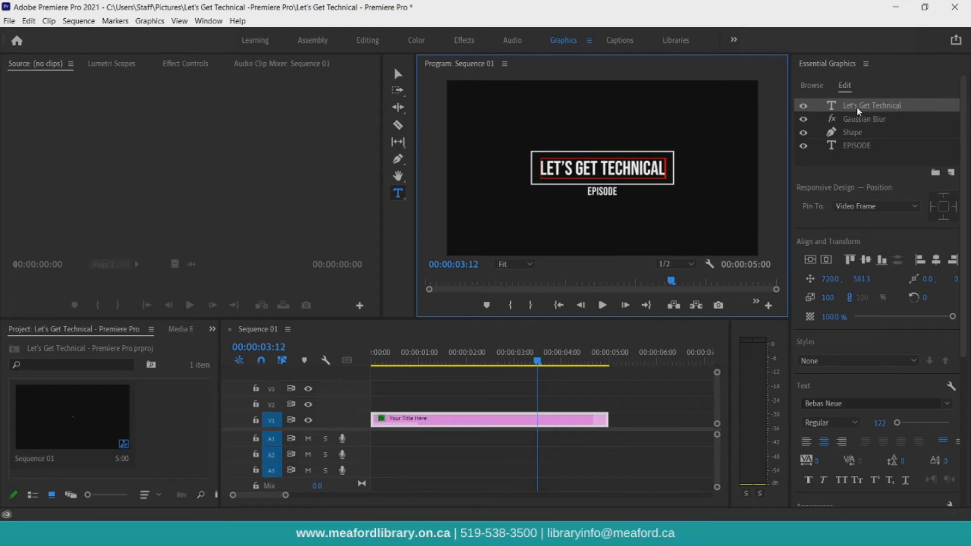
- Replace the template's "EPISODE" subtitle text with "PREMIERE PRO"
click(861, 145)
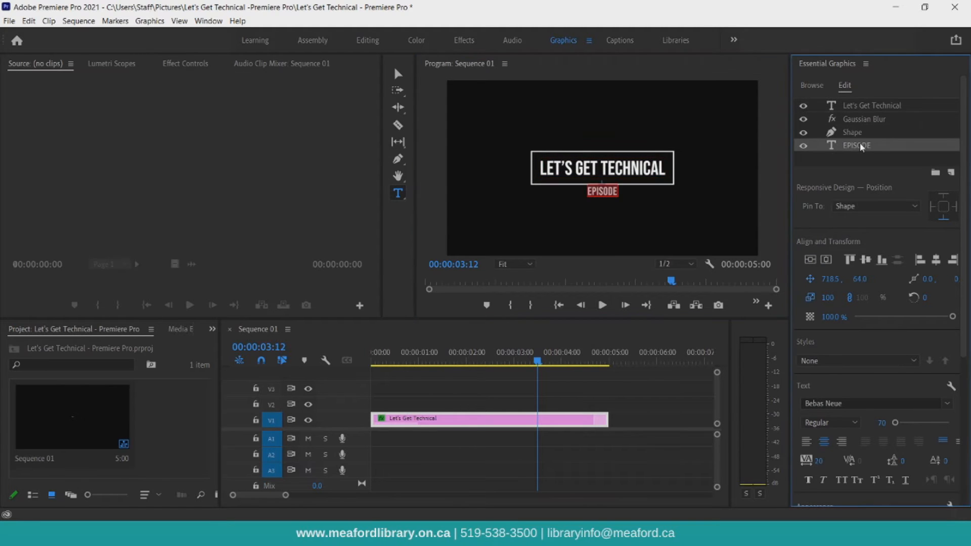
text(PREMIE)
text(RE PRO)
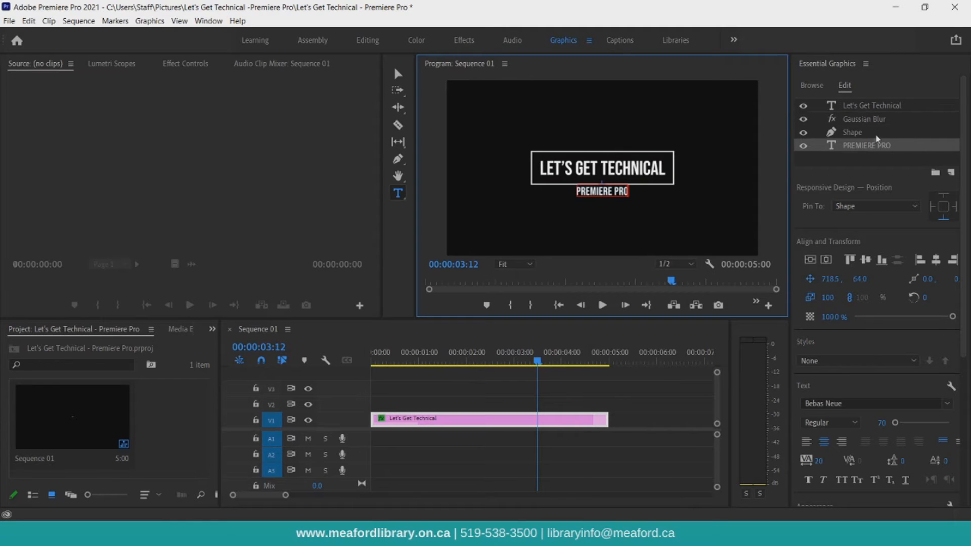
click(813, 181)
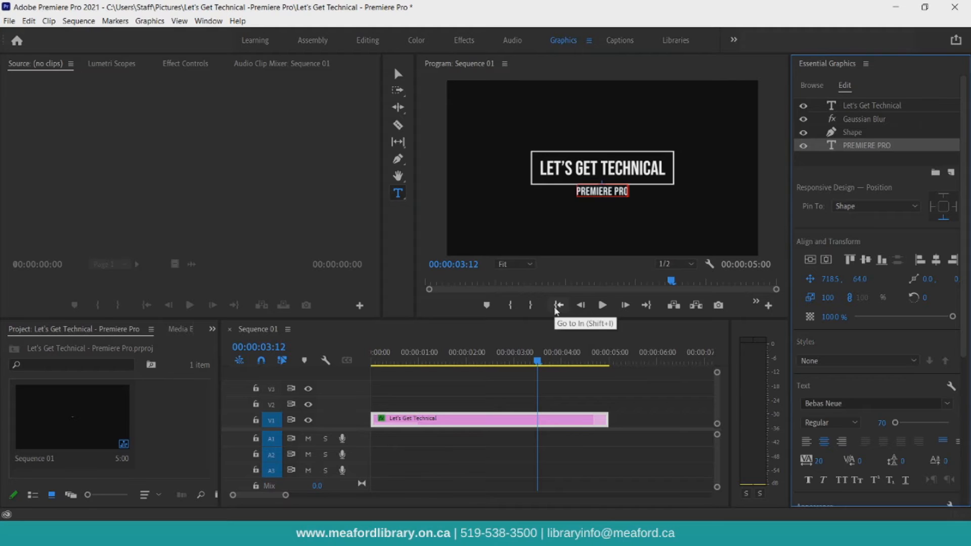
- Play the edited title from the start of the sequence, and return to the Selection tool
click(558, 305)
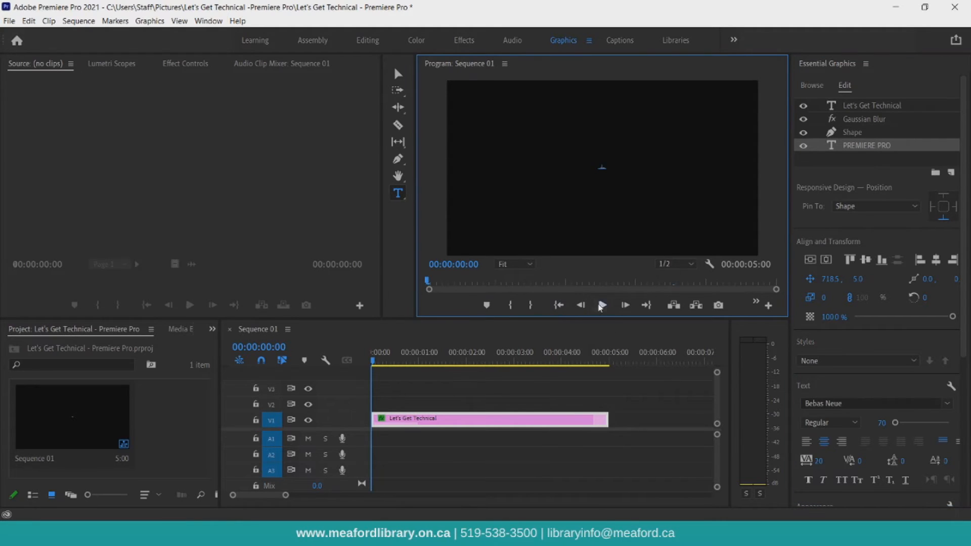
click(601, 305)
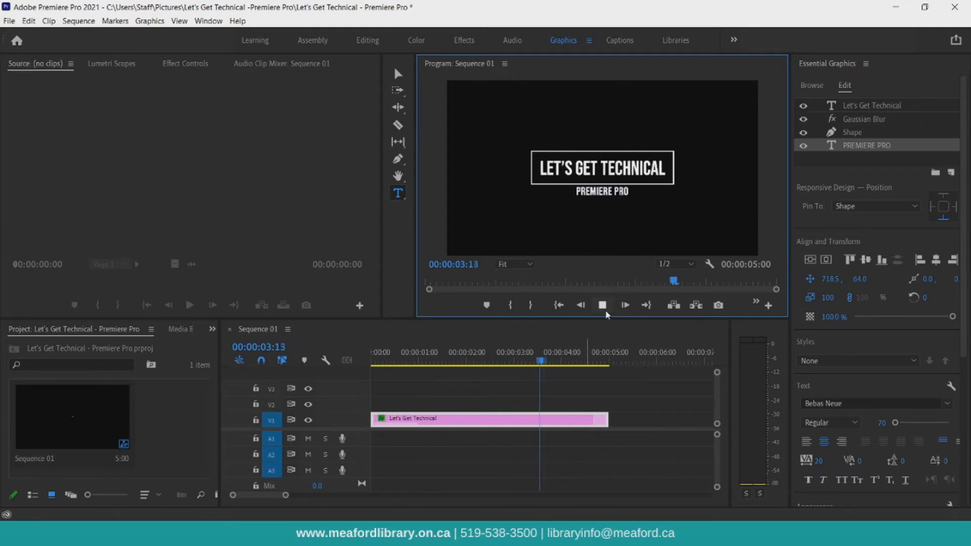
click(602, 305)
click(397, 74)
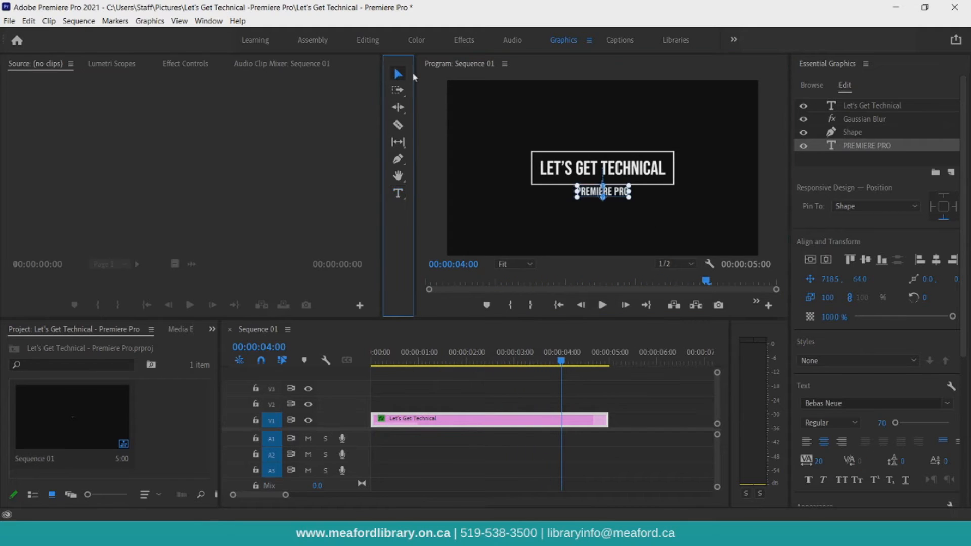
- Switch to the Editing workspace and add Animation Scene from the "Let's Get Technical -Premiere Pro" Pictures folder to V1 directly after the title
click(370, 42)
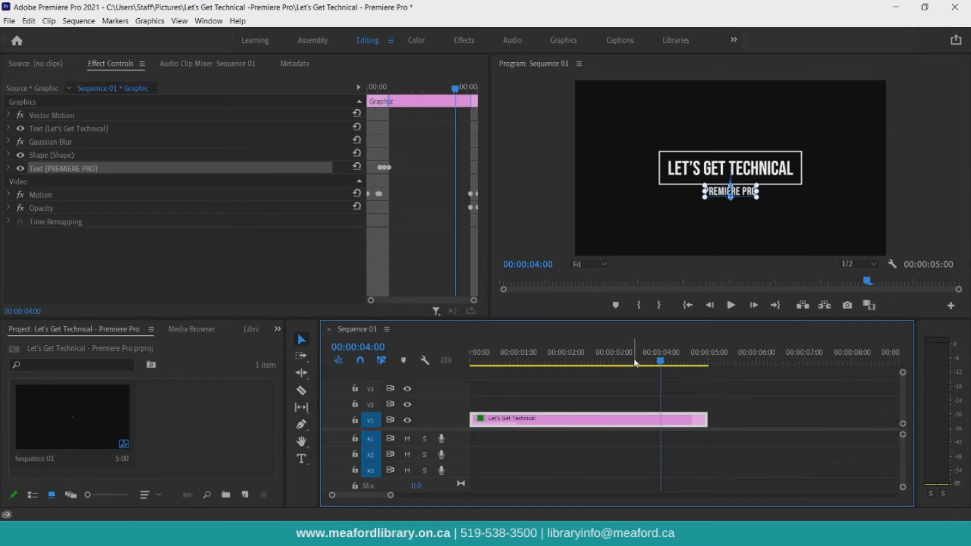
key(super+e)
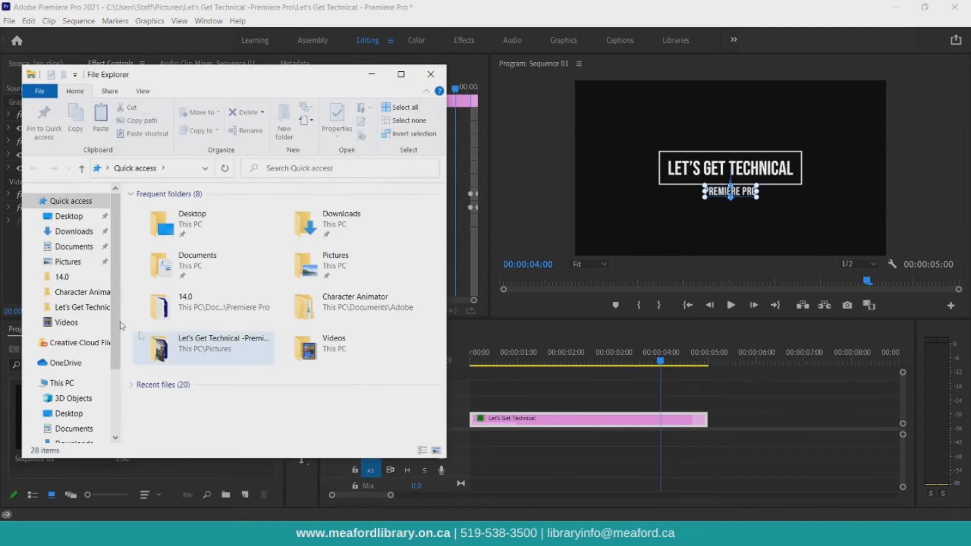
click(61, 261)
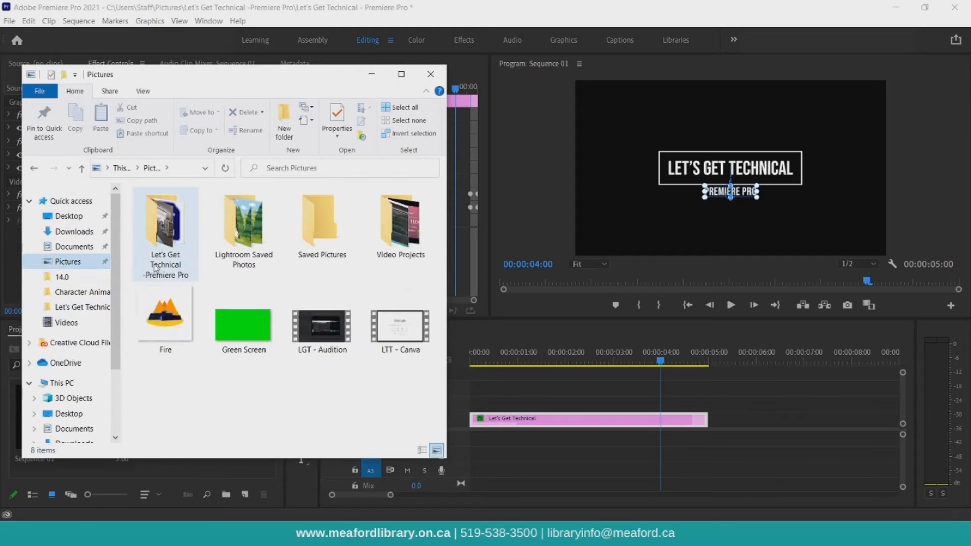
double_click(155, 268)
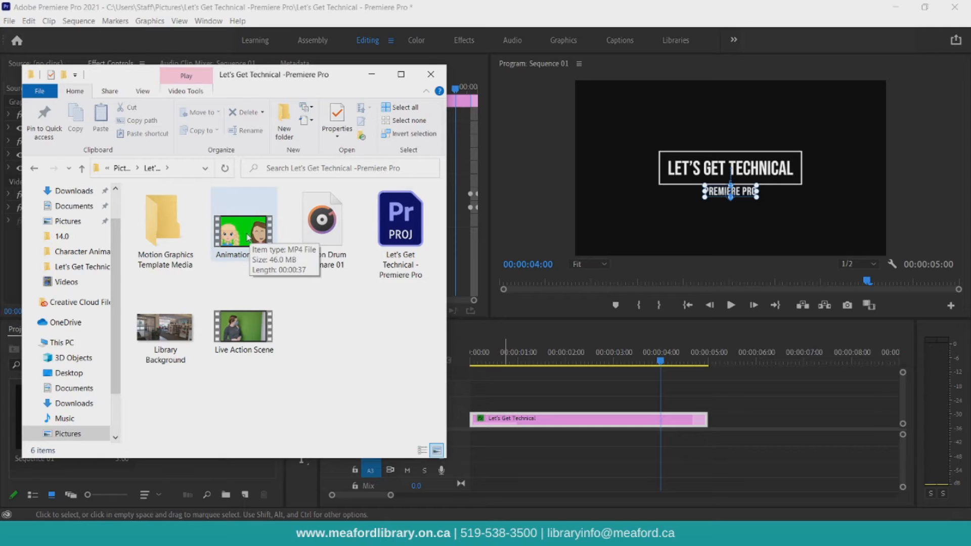
drag(228, 237, 712, 424)
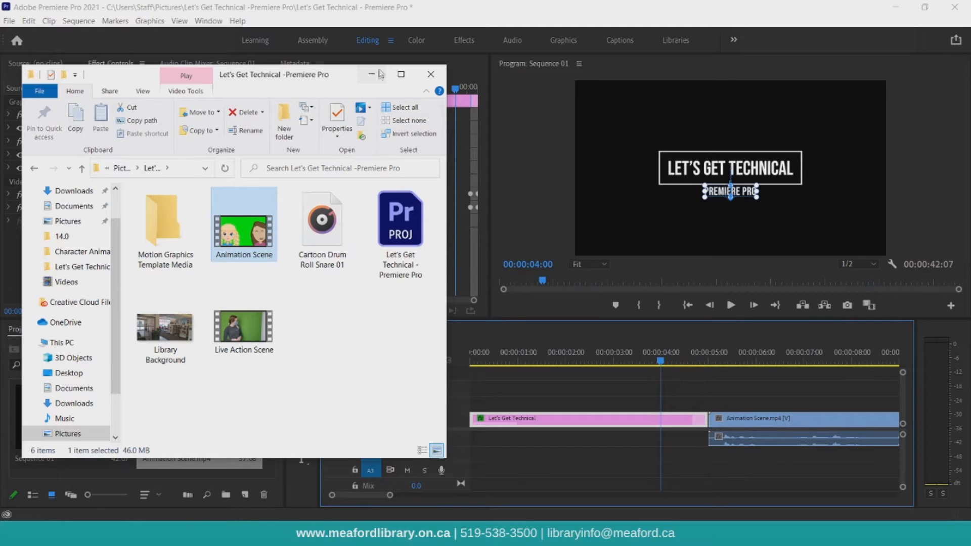
click(380, 74)
- Play the changeover from the title to Animation Scene, and move the playhead back to 00:00:03:12 over the title
click(732, 306)
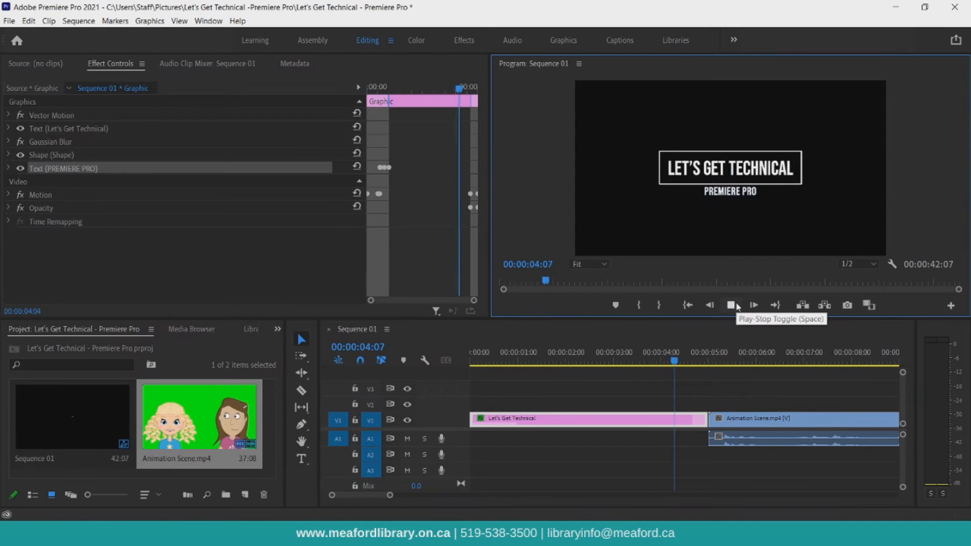
click(737, 305)
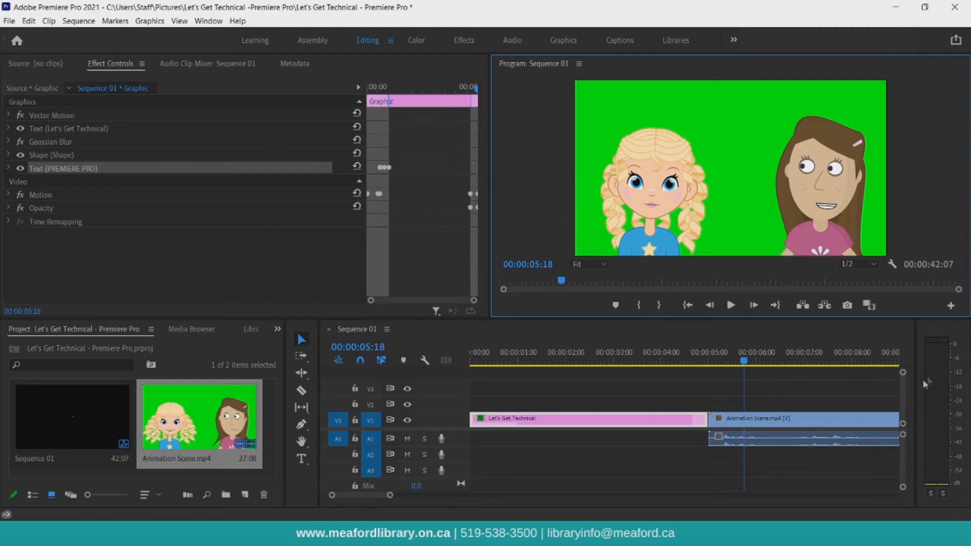
drag(743, 360, 637, 364)
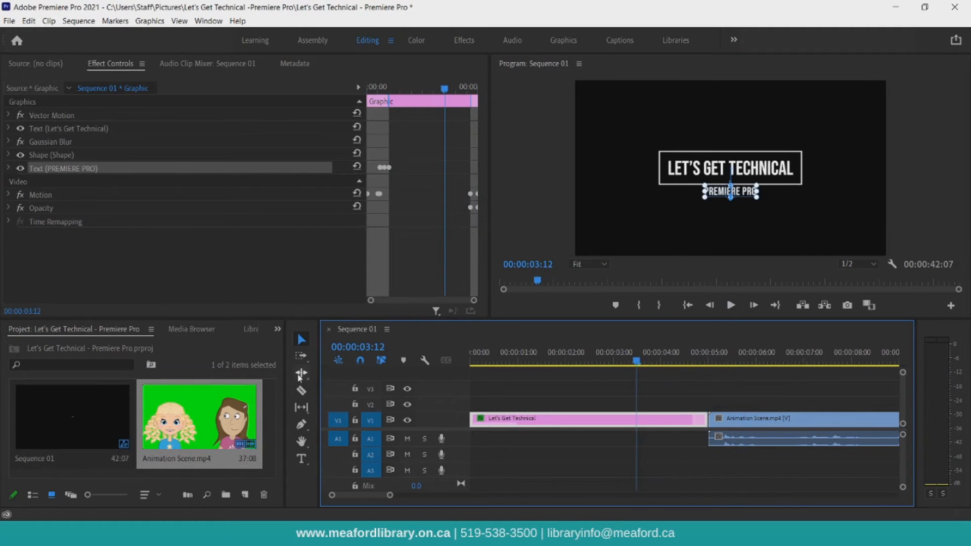
- Split the Animation Scene clip with the Razor tool shortly after the 6-second and 7-second marks
click(302, 389)
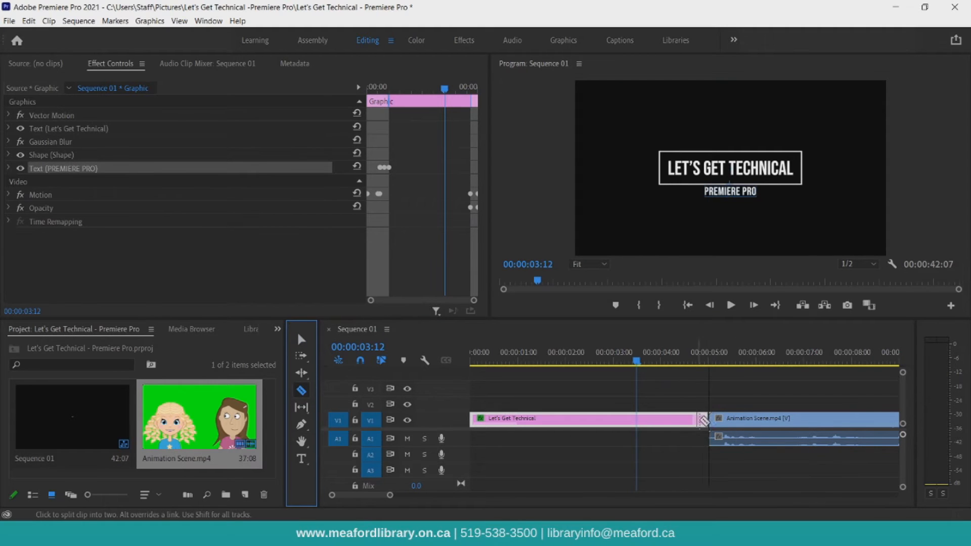
click(763, 424)
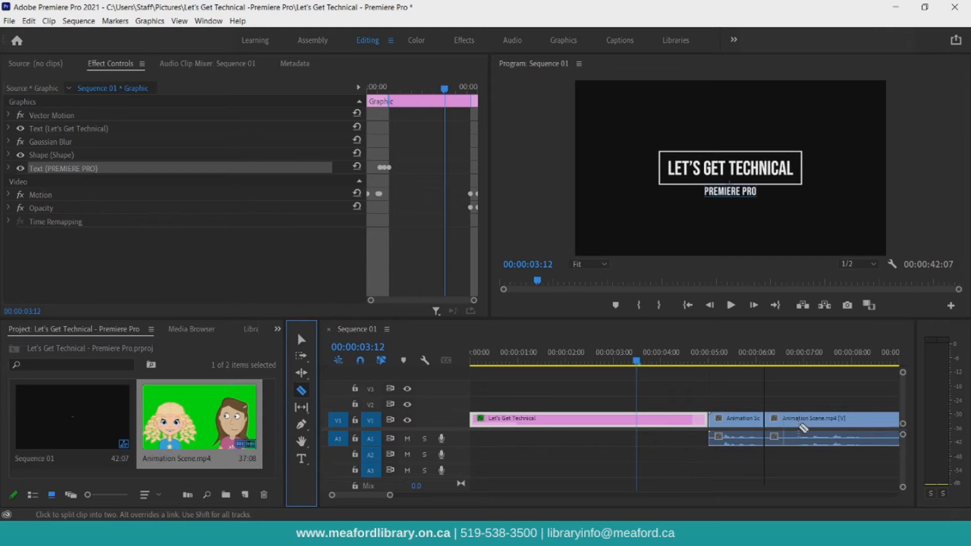
click(816, 425)
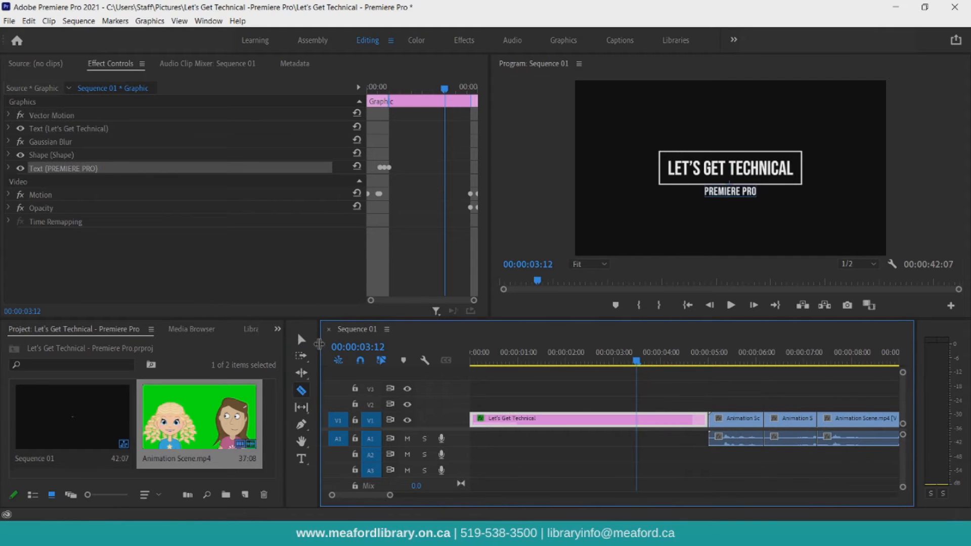
- Move the first Animation Scene segment up to V2 so that it overlaps the end of the title
click(304, 338)
drag(749, 421, 723, 404)
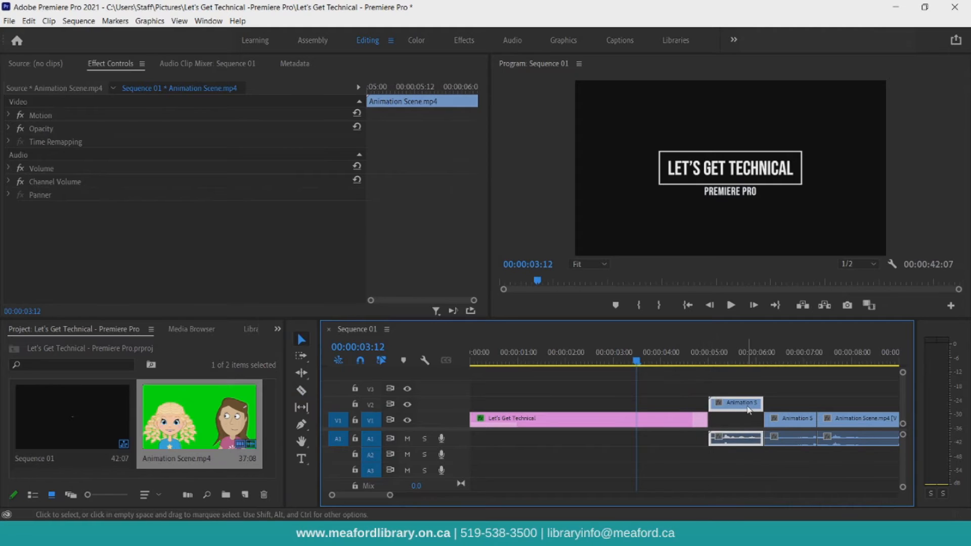
- Delete the Animation Scene segment on V2, check the resulting gap, and undo the deletion
key(Delete)
drag(638, 361, 753, 368)
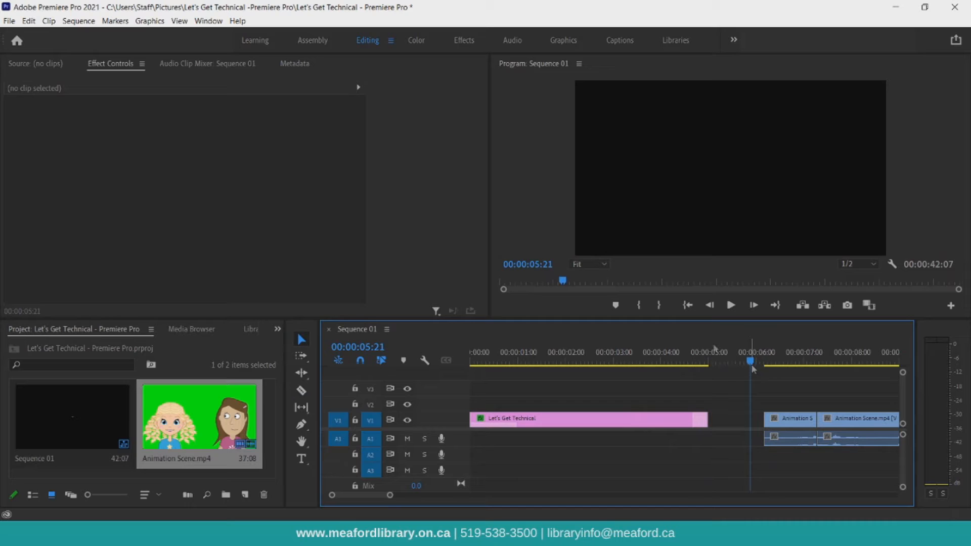
key(ctrl+z)
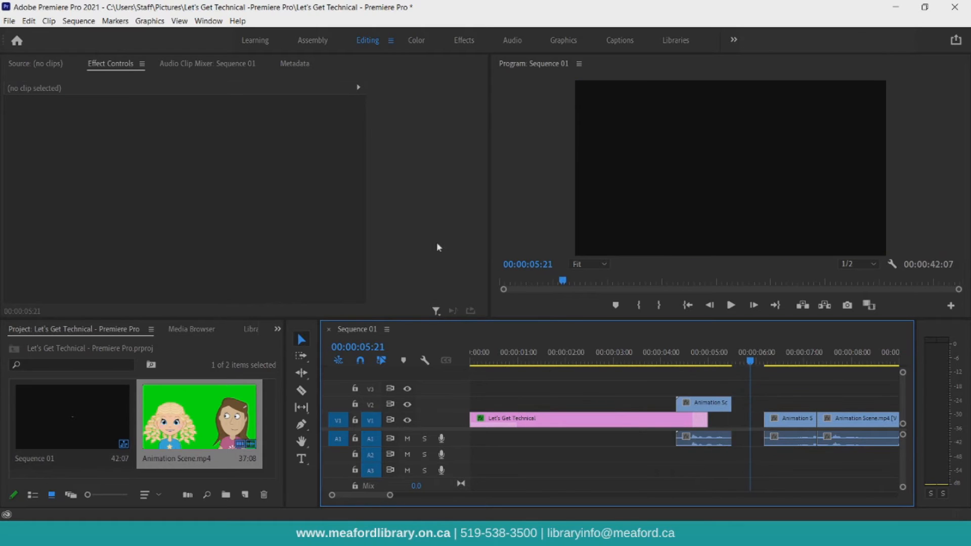
- Undo the Animation Scene segment's move to V2 and the Razor cuts that split the clip
key(ctrl+z)
key(ctrl+z)
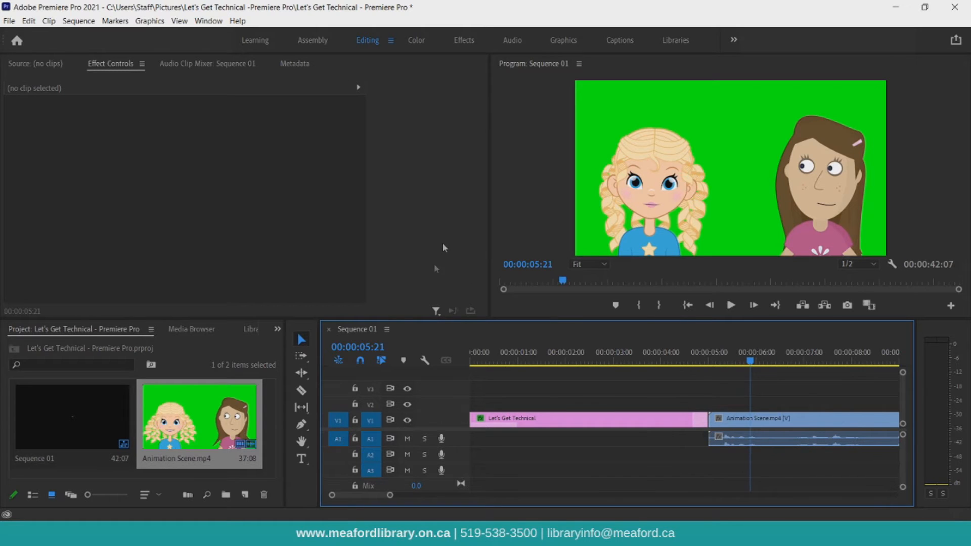
- Ripple-trim the end of the Let's Get Technical title to 00:00:03:22, and extend it back to the 5-second mark
click(301, 372)
drag(738, 366, 656, 365)
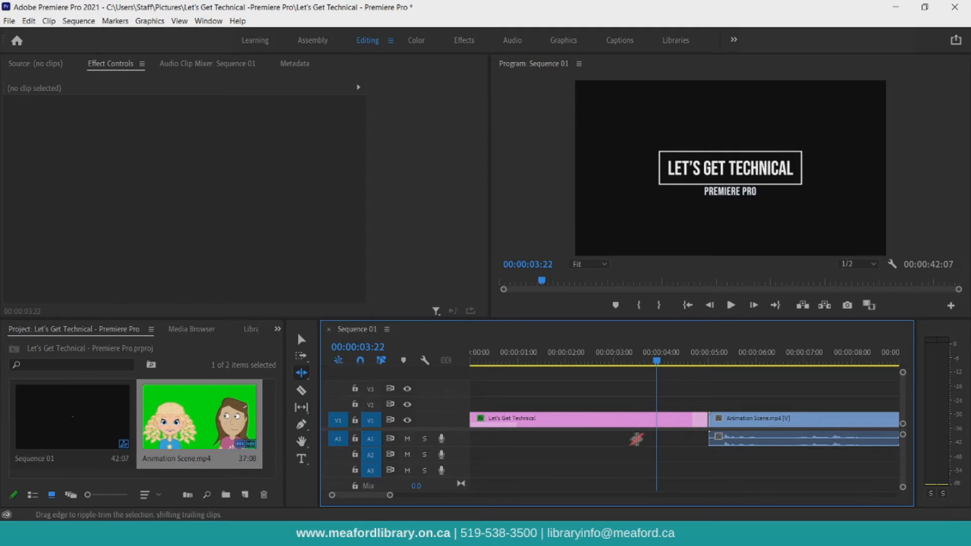
drag(710, 422, 657, 421)
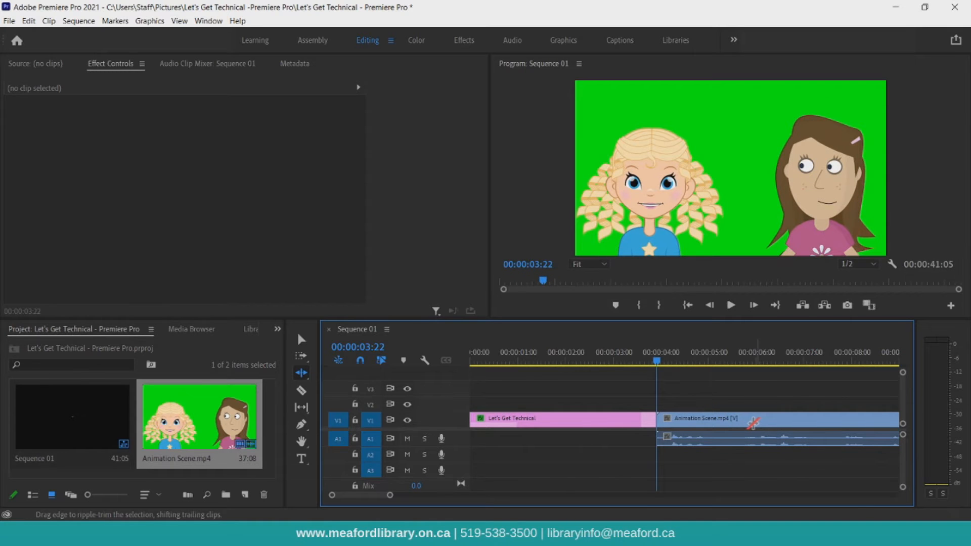
drag(642, 421, 707, 421)
- Cut off the part of the title after 00:00:03:22 and close the gap before the Animation Scene clip
click(302, 391)
click(657, 419)
click(301, 339)
click(700, 420)
key(Delete)
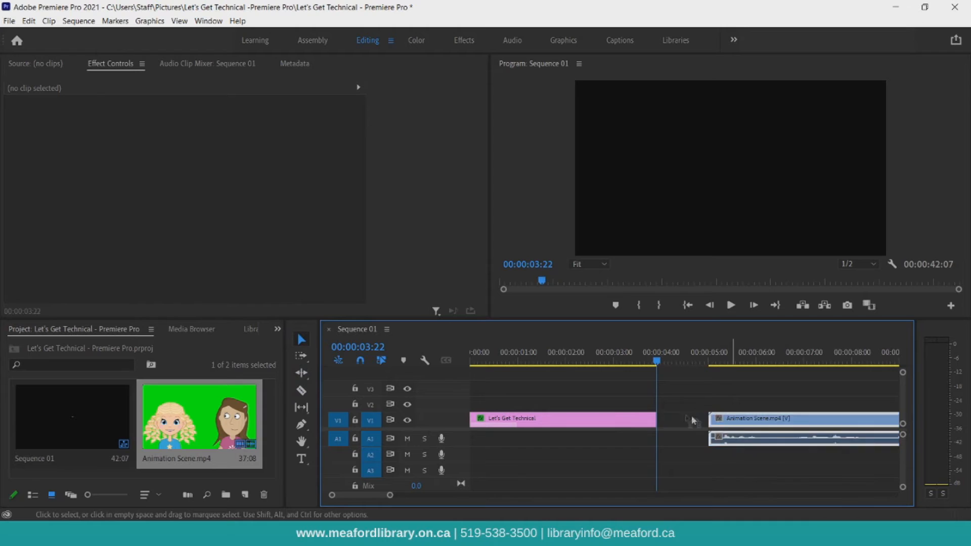
click(702, 420)
key(Delete)
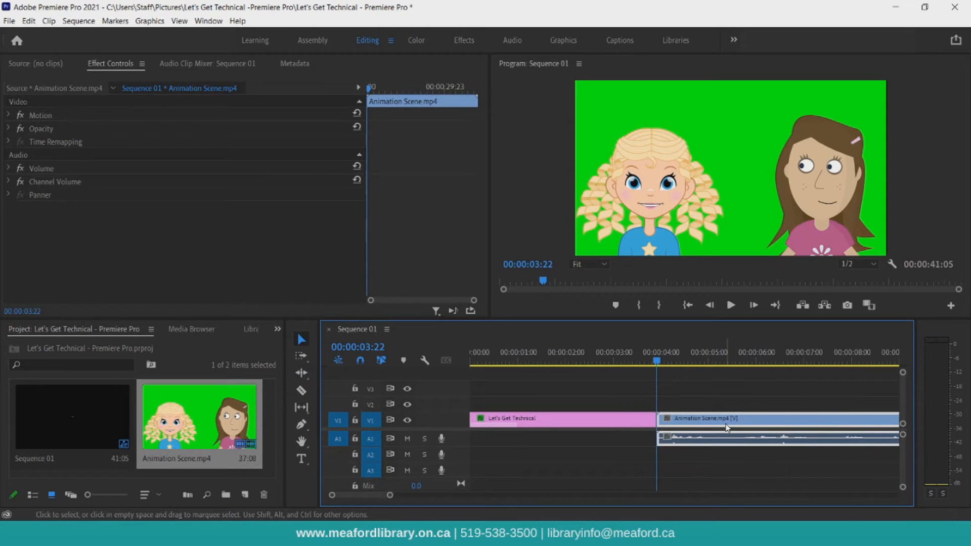
- Undo the title cut, the deletion of its end piece and the closing of the gap
key(ctrl+z)
key(ctrl+z)
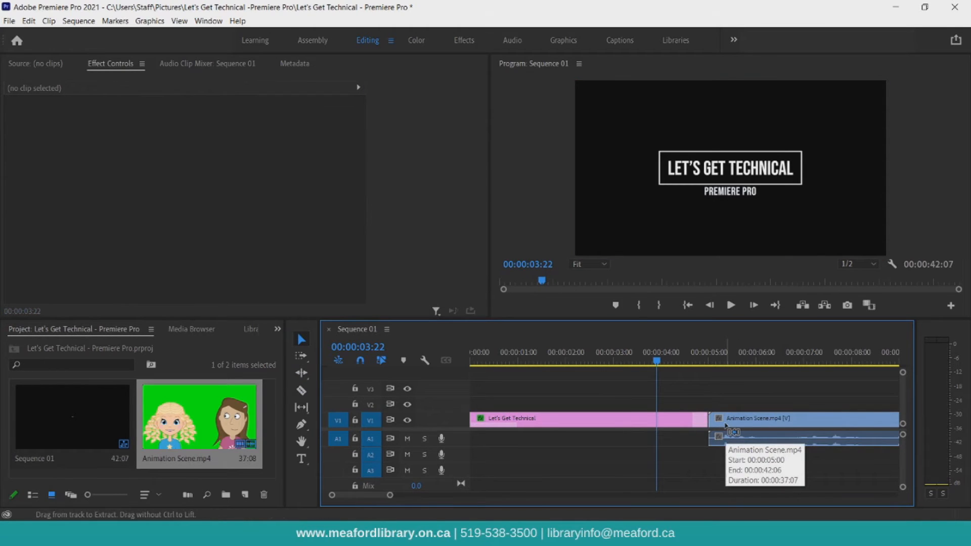
- With the playhead at 00:00:05:07, switch to the Effects workspace and expand the Distort and Keying video effects
drag(657, 363, 723, 361)
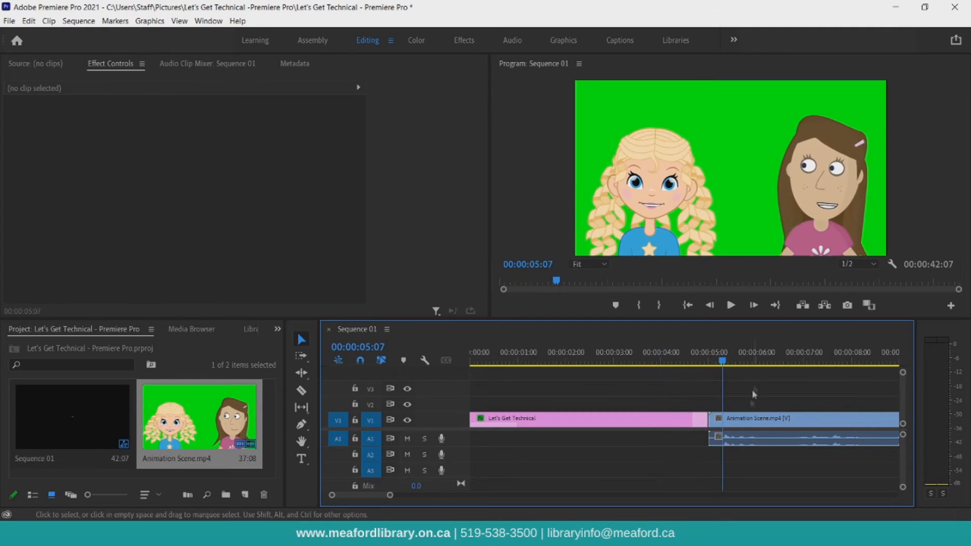
click(466, 42)
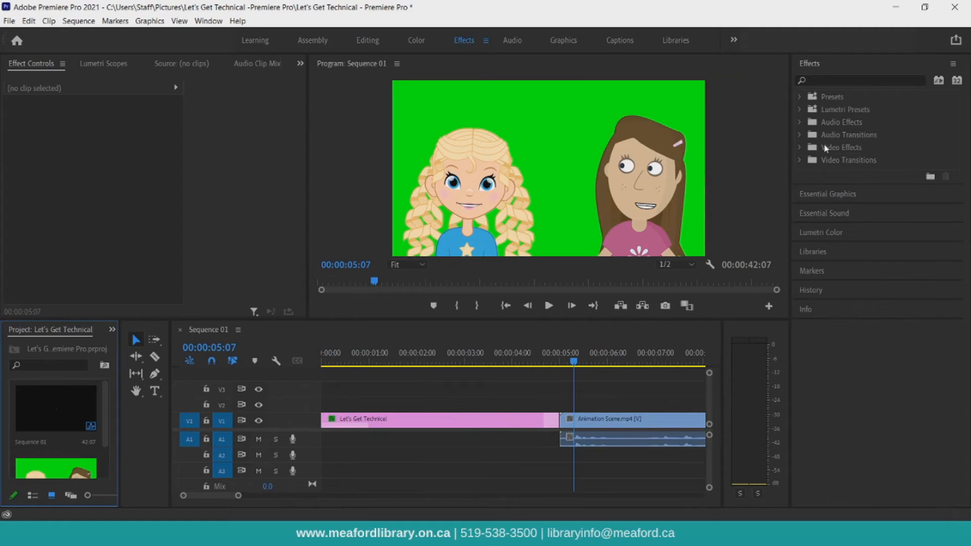
click(800, 149)
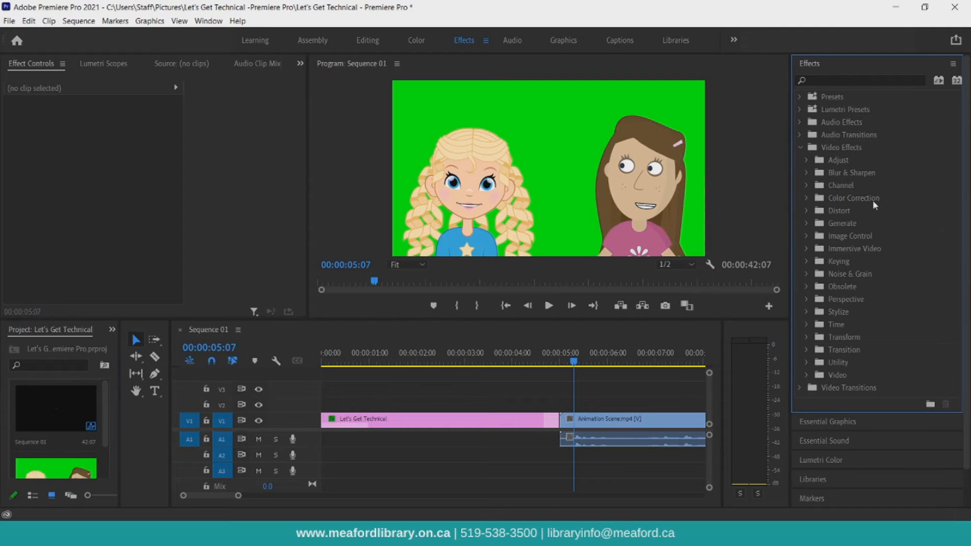
click(806, 211)
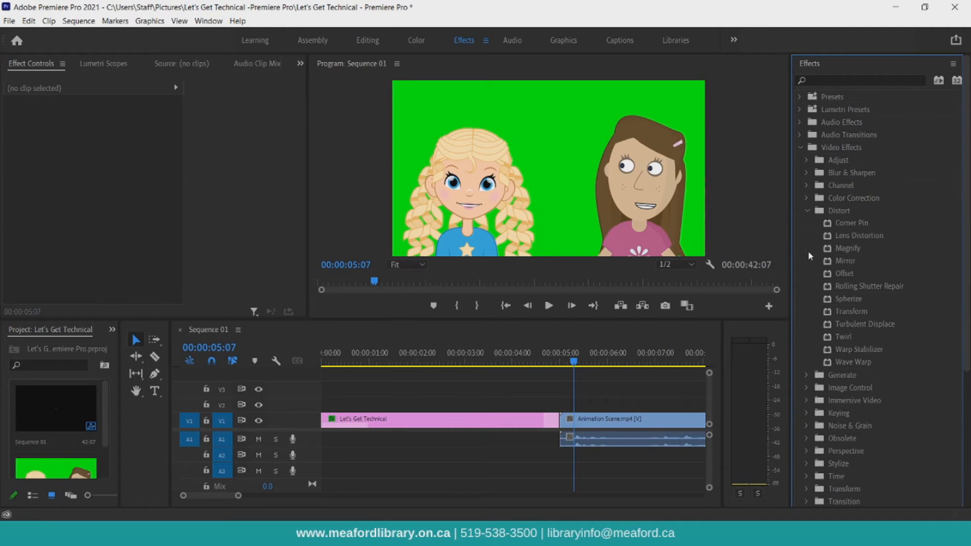
scroll(811, 256, down, 2)
scroll(834, 304, down, 2)
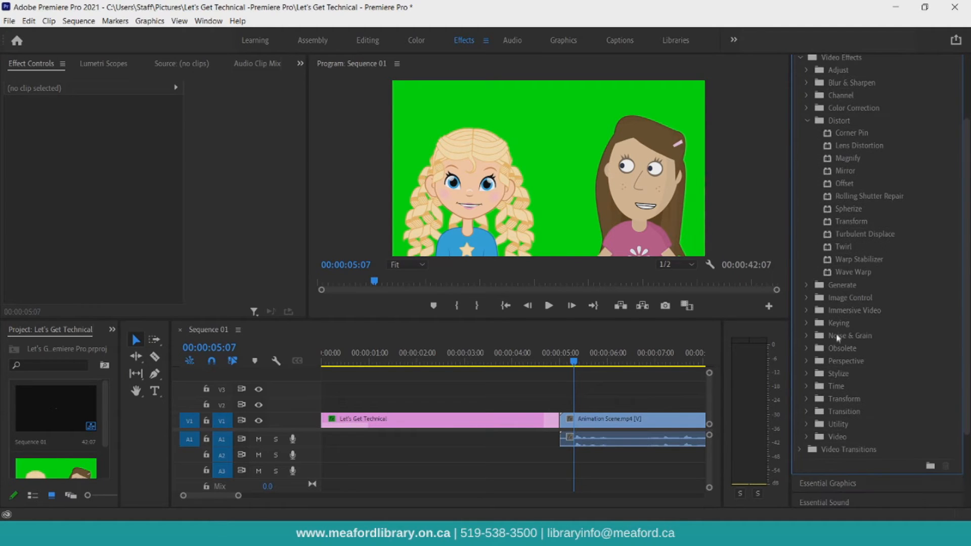
click(806, 324)
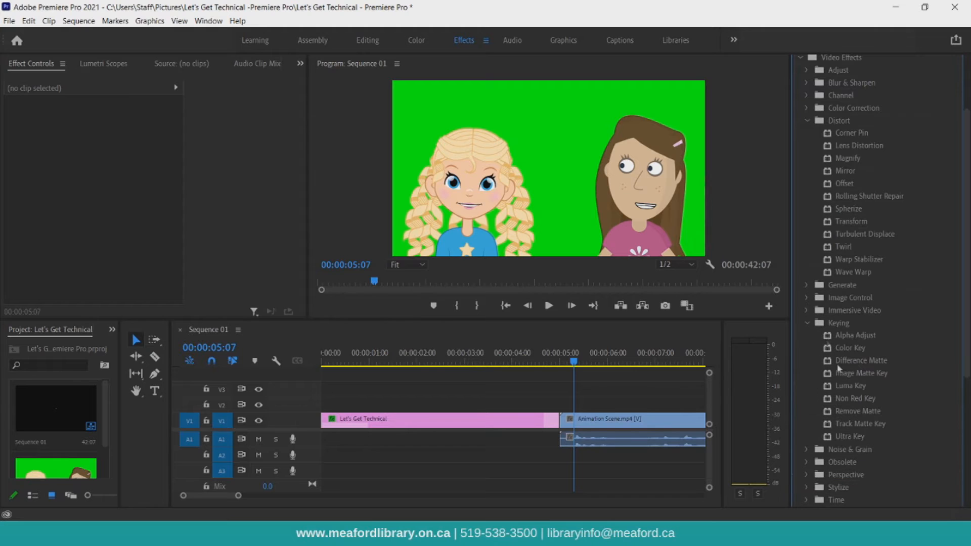
- Select the Animation Scene clip and expand its Motion settings, with Position active for adjustment in the preview
click(594, 419)
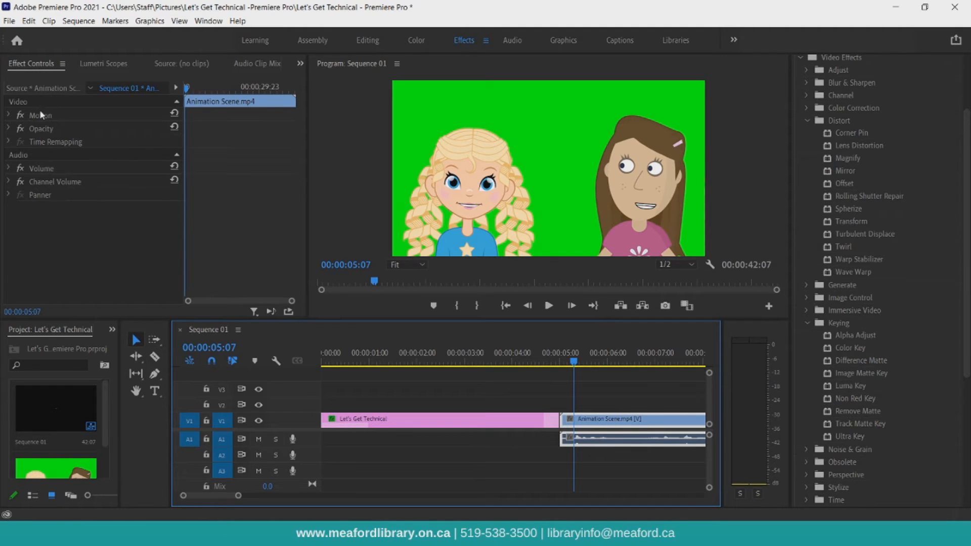
click(10, 115)
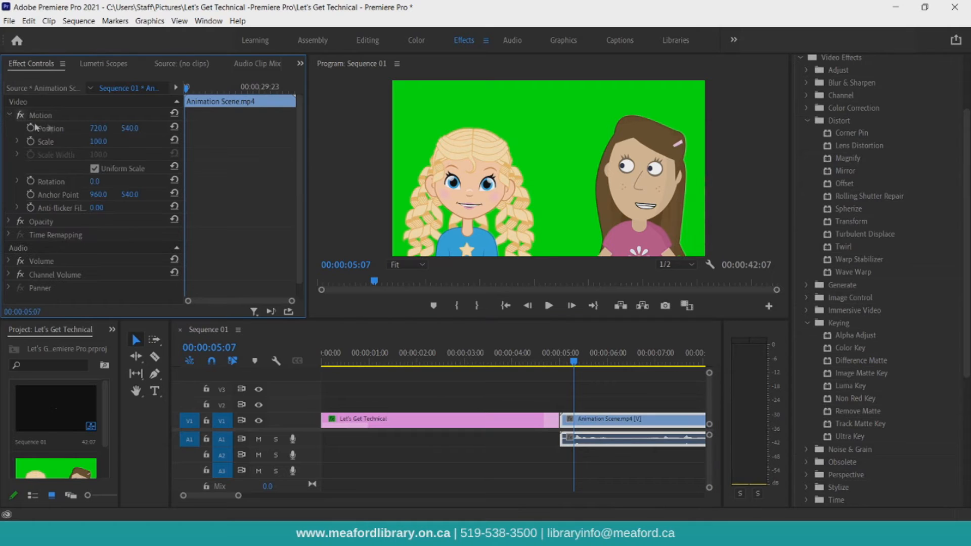
click(41, 115)
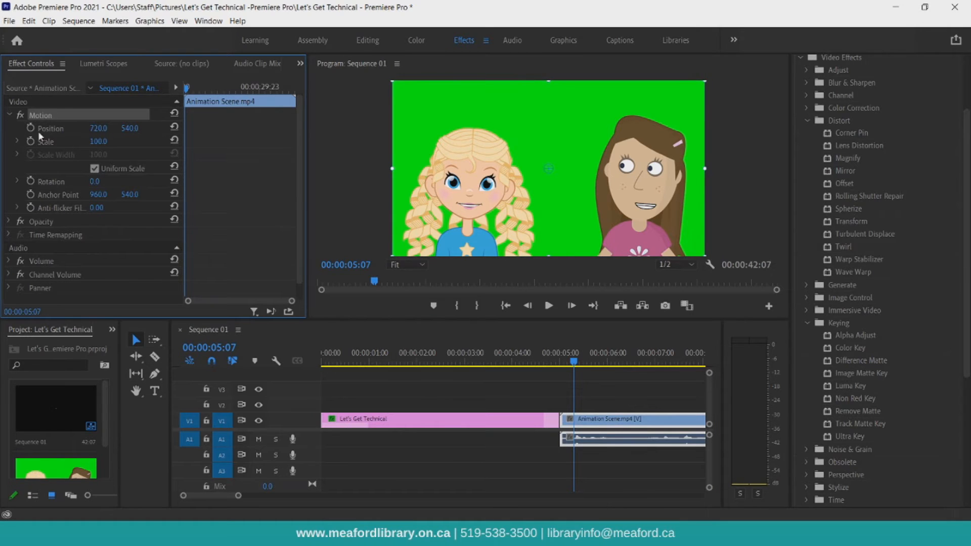
click(54, 130)
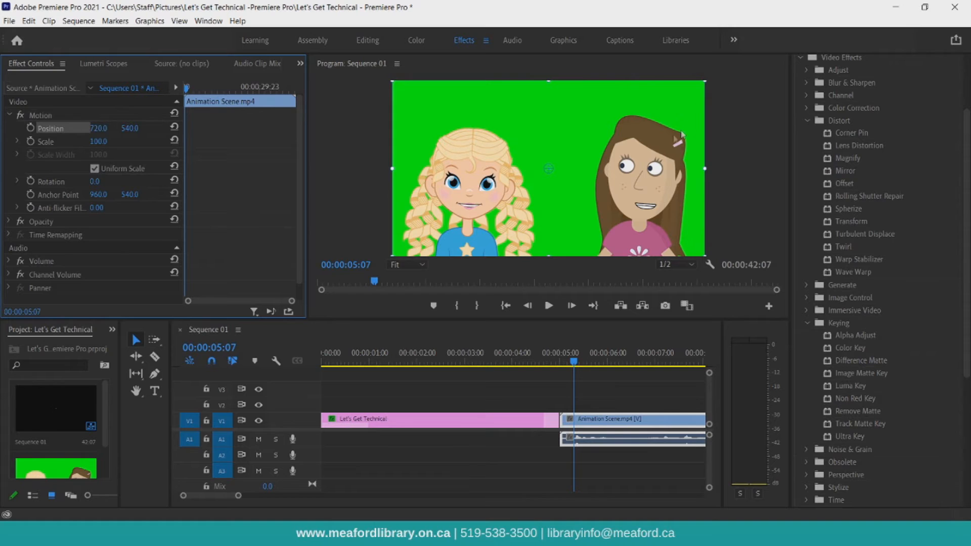
- Shift the Animation Scene frame to about 670, 610 at about 105% scale, and reset its Motion settings
drag(689, 129, 655, 147)
drag(692, 91, 702, 87)
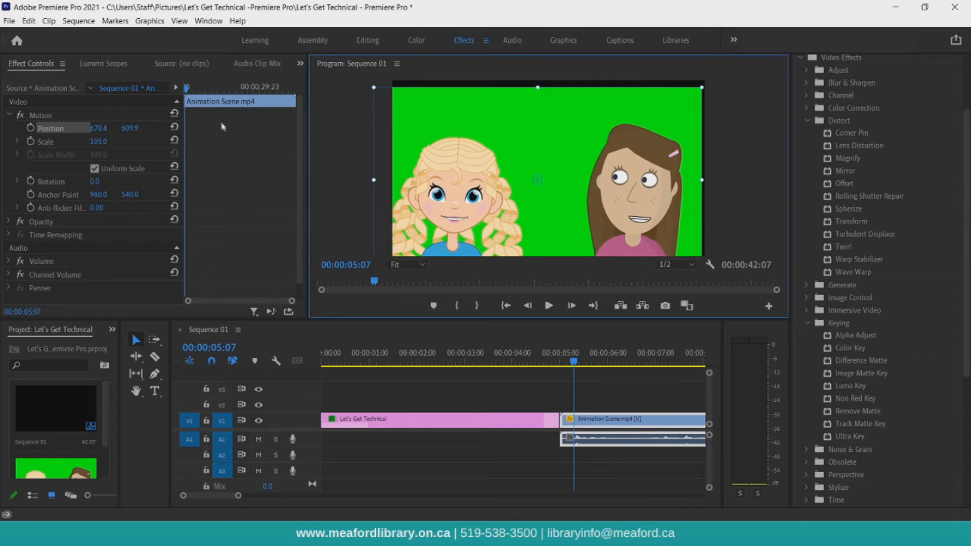
click(174, 115)
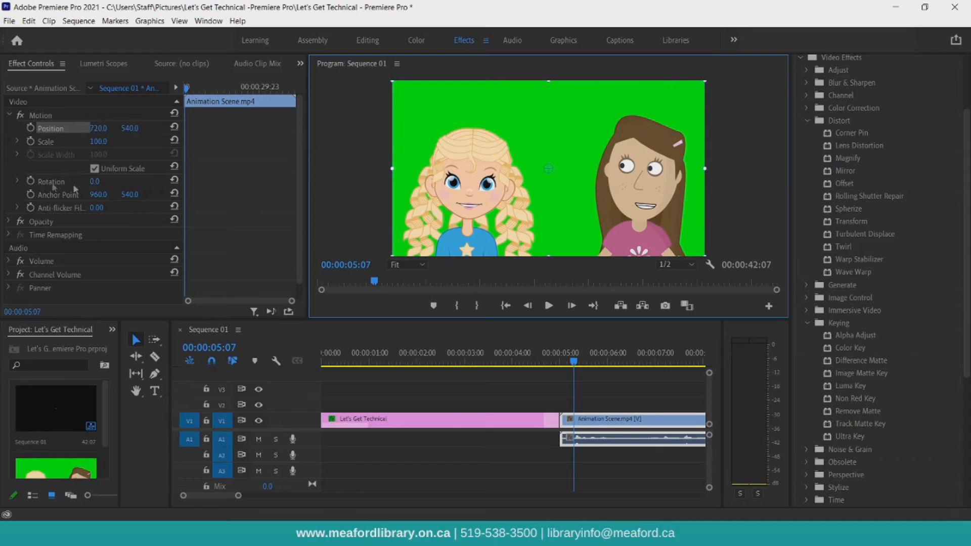
- Set the Animation Scene clip's opacity to 50%
click(43, 225)
click(8, 221)
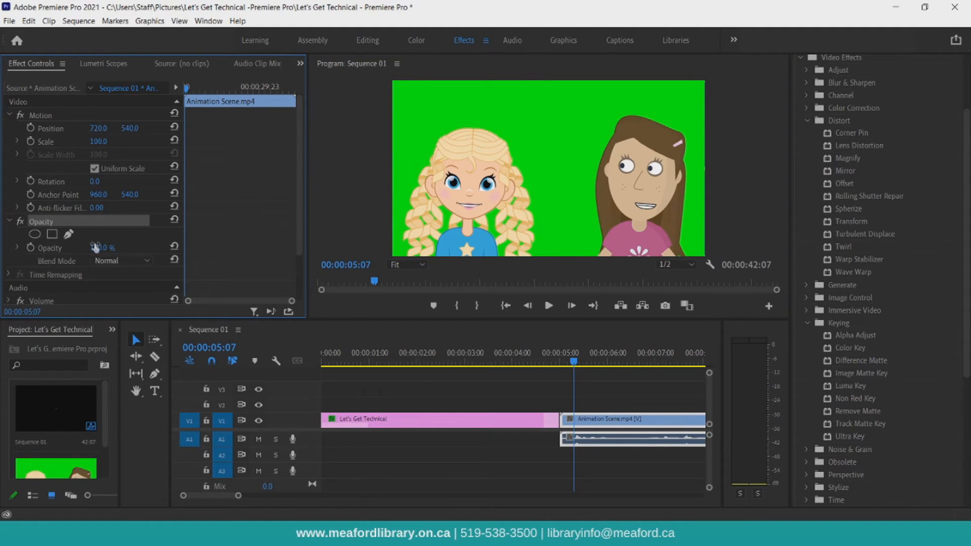
click(108, 247)
text(50)
key(Return)
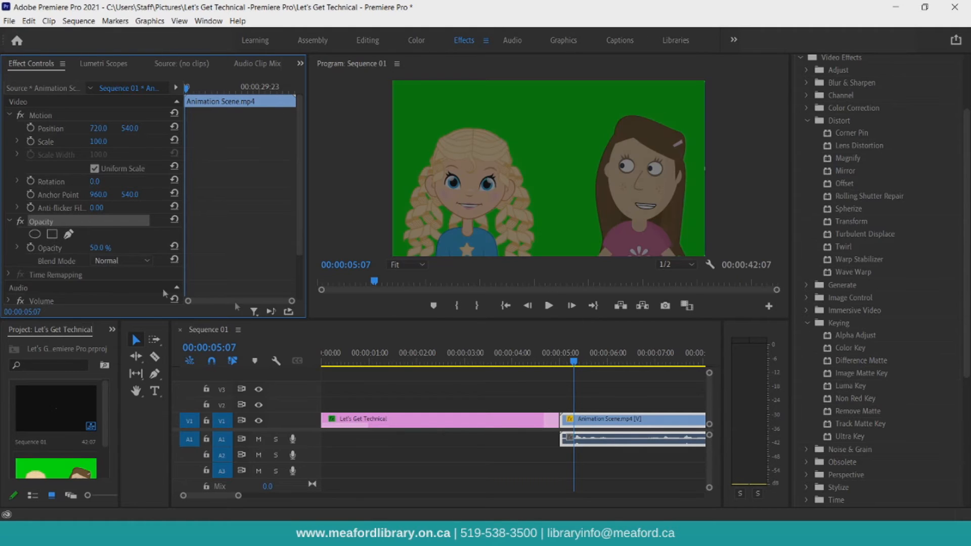
- Animate the Animation Scene clip's opacity with a keyframe at 00:00:05:07 and a 100% keyframe at 00:00:06:14
click(30, 247)
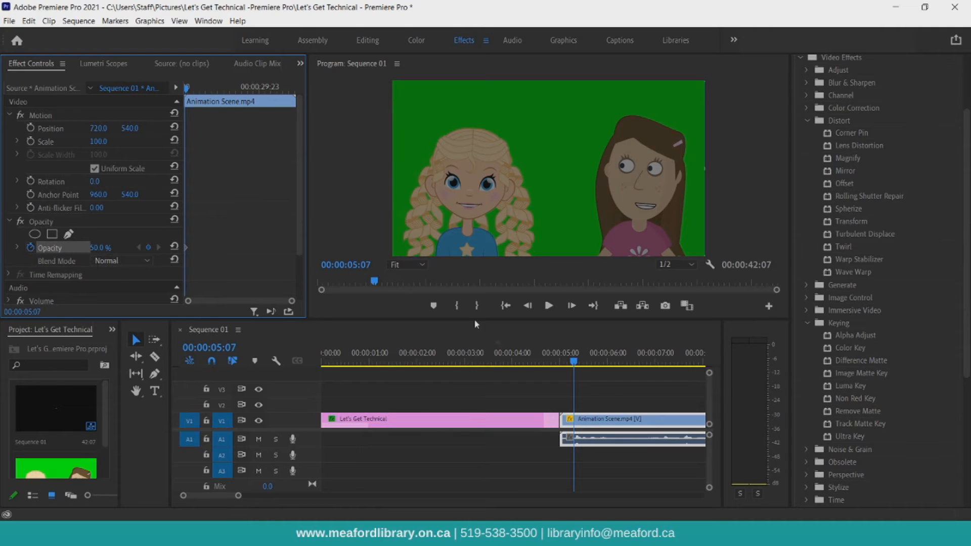
drag(571, 361, 635, 363)
click(106, 245)
text(100)
key(Return)
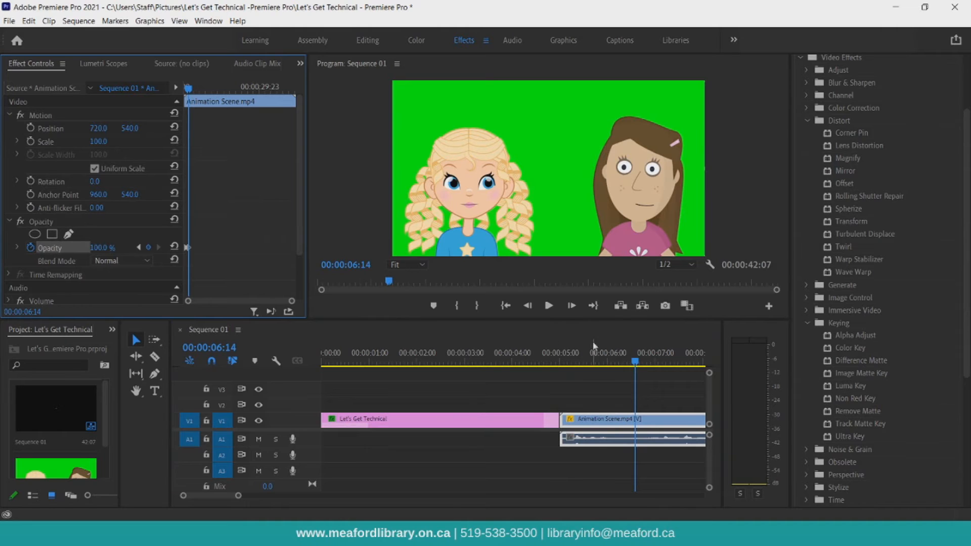
- Play the opacity fade from the start of the Animation Scene clip to 00:00:07:00
click(566, 363)
key(space)
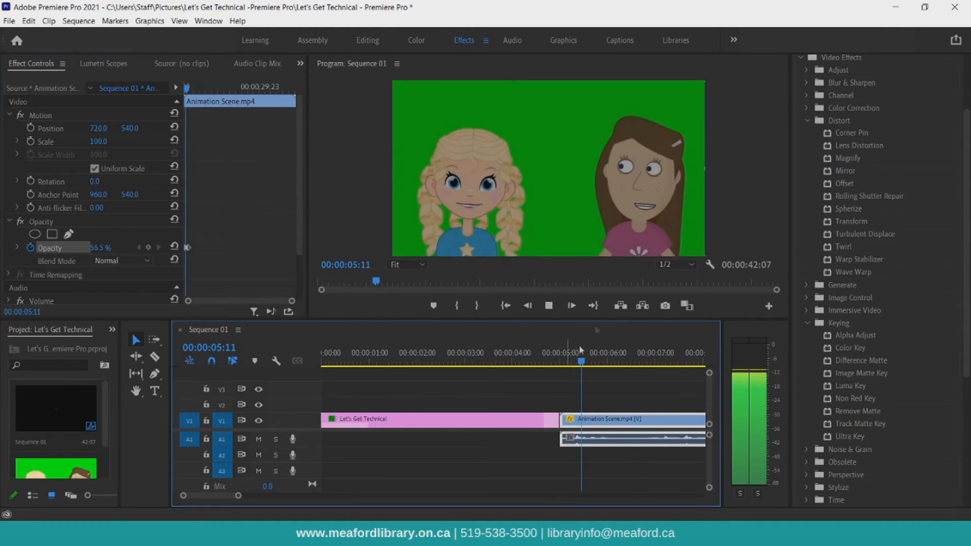
key(space)
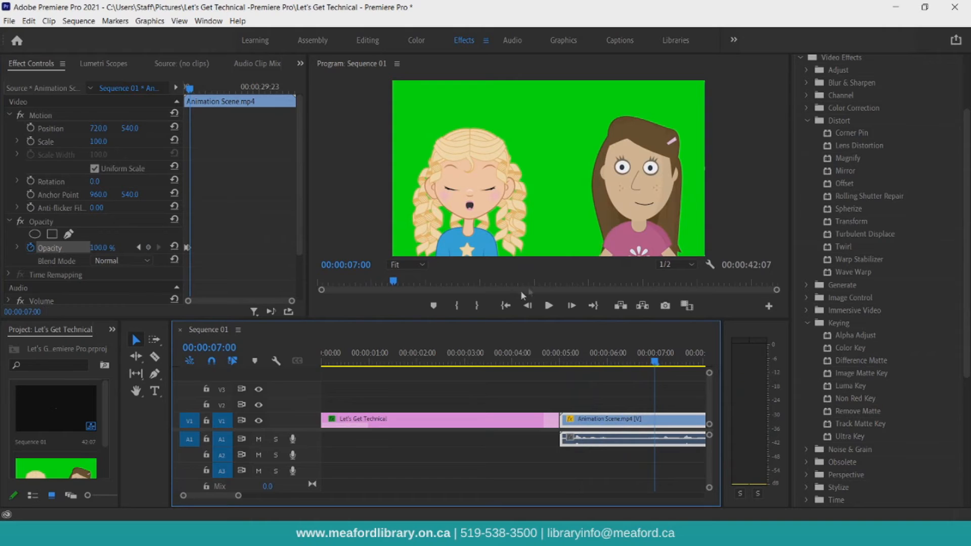
- Undo the opacity keyframes and the 50% opacity setting on the Animation Scene clip
key(ctrl+z)
key(ctrl+z)
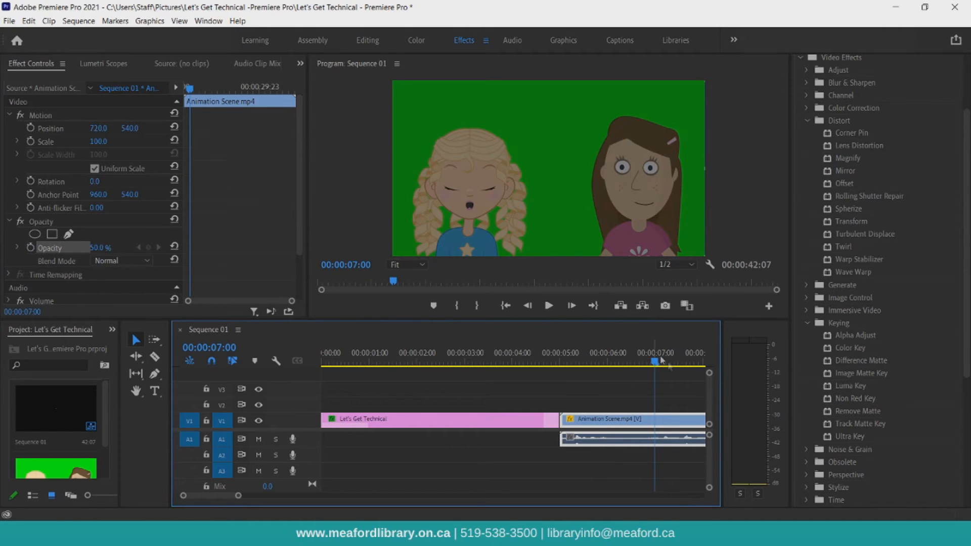
key(ctrl+z)
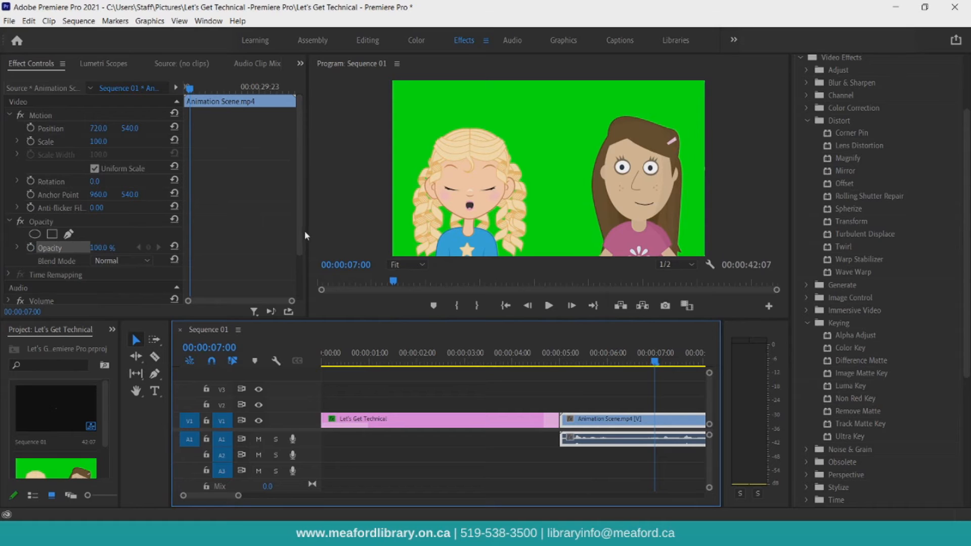
- Widen the clip's effect settings area and enlarge its keyframe timeline
drag(305, 231, 435, 231)
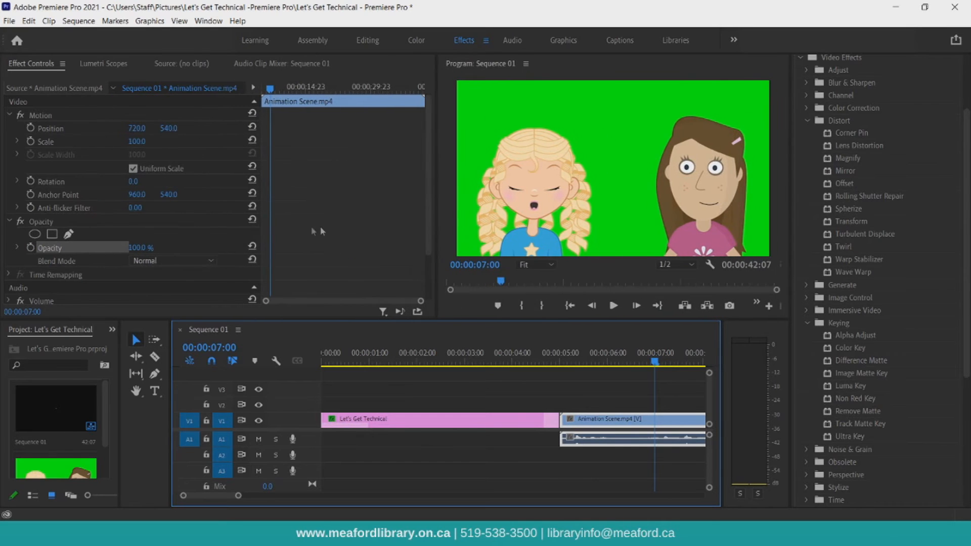
drag(263, 247, 191, 243)
- Keyframe the Animation Scene clip's opacity at 100% at 00:00:07:00 and at 50% at 00:00:22:02
click(30, 248)
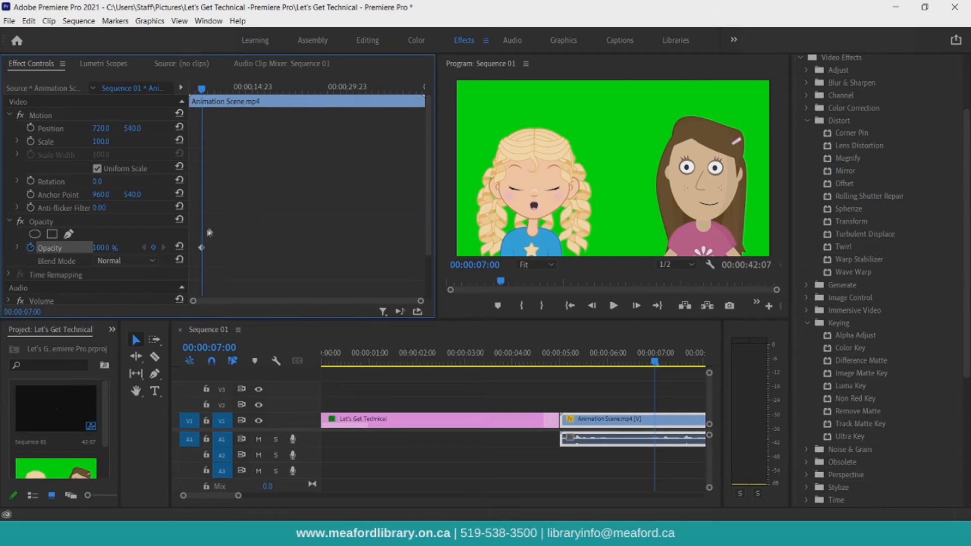
click(251, 244)
drag(202, 89, 296, 94)
click(110, 246)
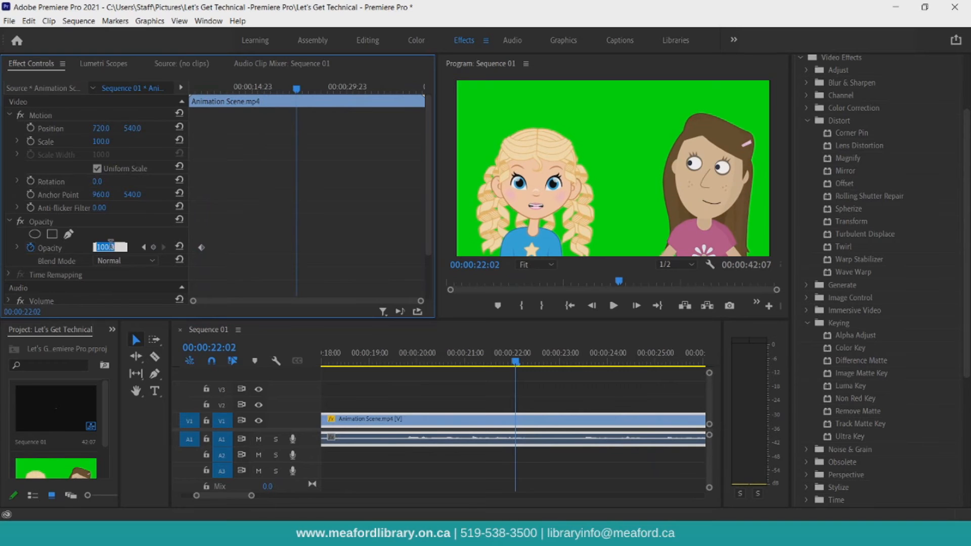
text(50)
key(Return)
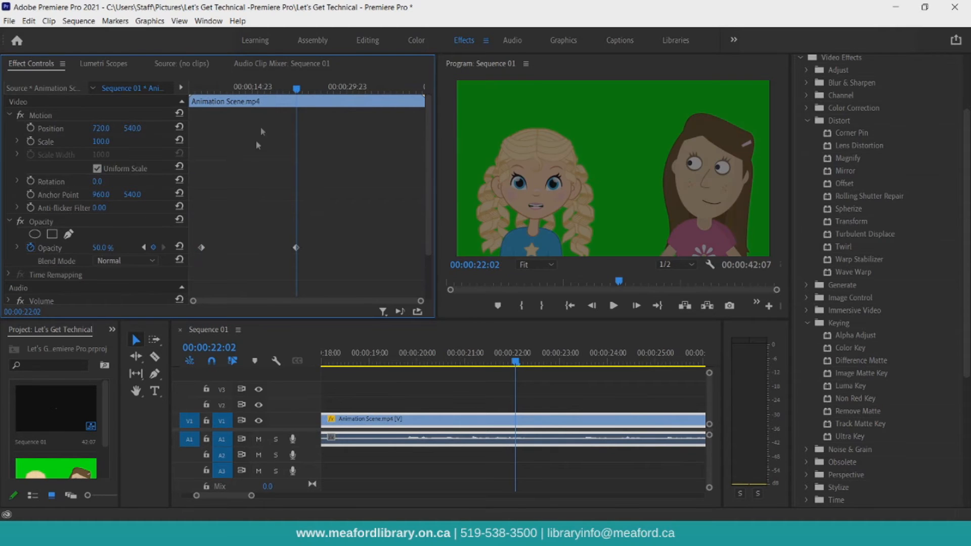
- Move the 50% opacity keyframe earlier in the clip, and undo the opacity keyframing
drag(298, 96, 256, 103)
drag(224, 104, 221, 104)
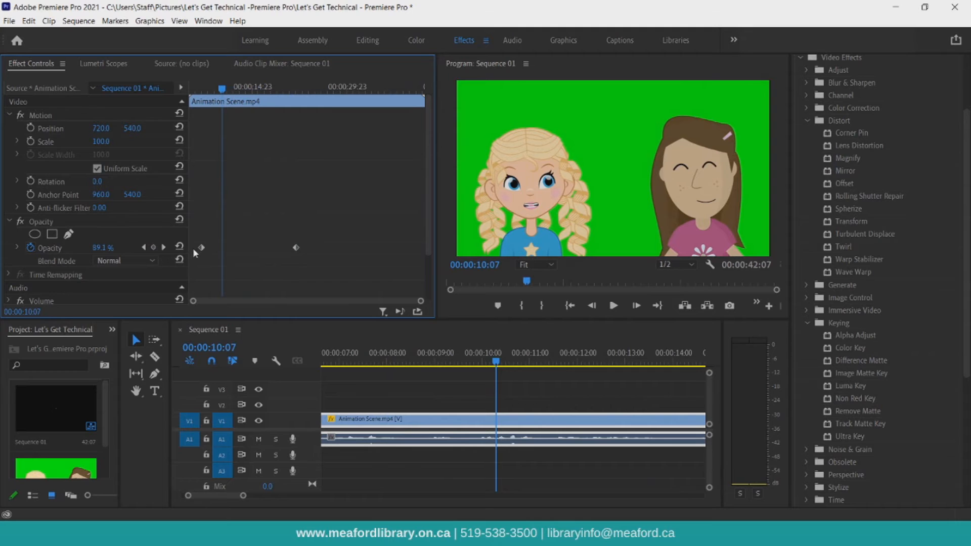
mouse_move(284, 251)
mouse_down()
mouse_move(328, 252)
mouse_move(227, 247)
mouse_move(359, 248)
mouse_move(267, 245)
mouse_up()
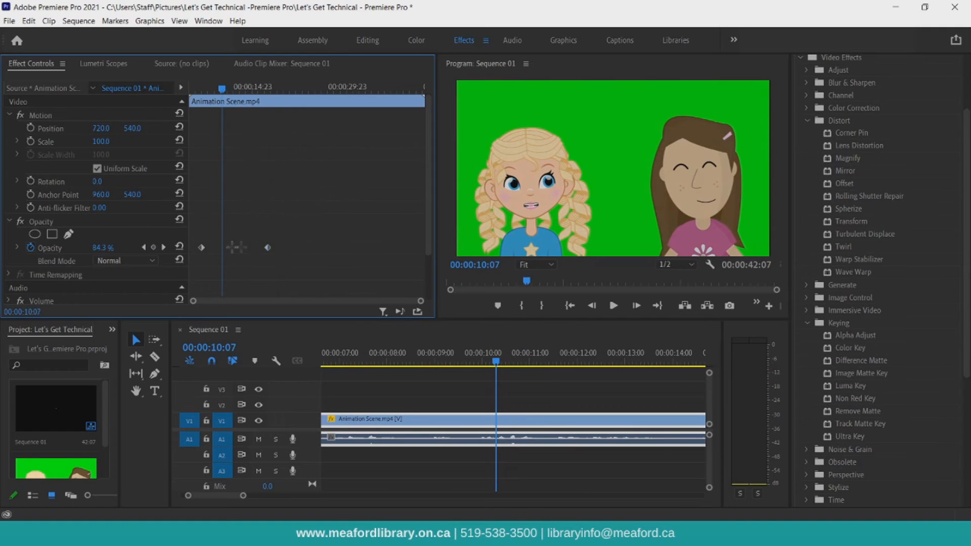
key(ctrl+z)
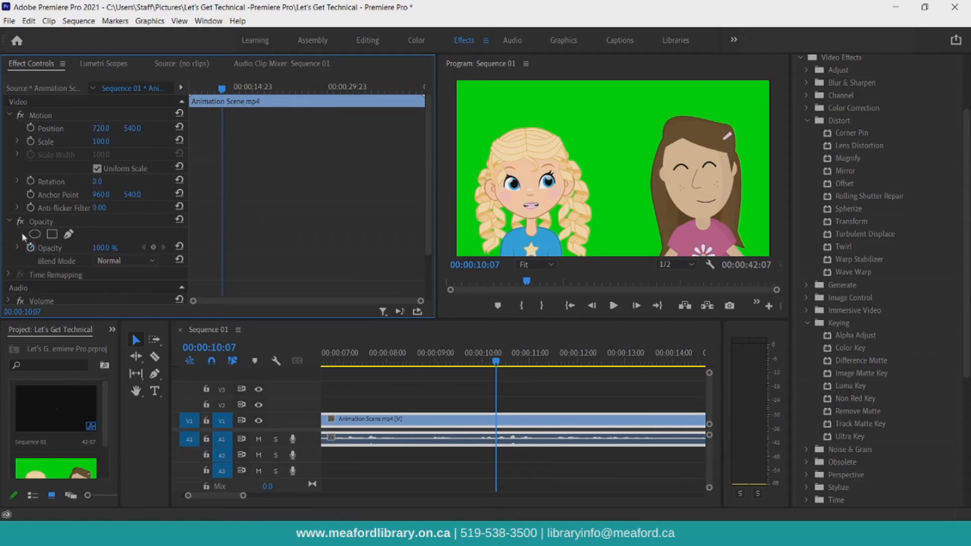
- Collapse the Opacity settings and widen the property column beside the keyframe timeline
click(9, 222)
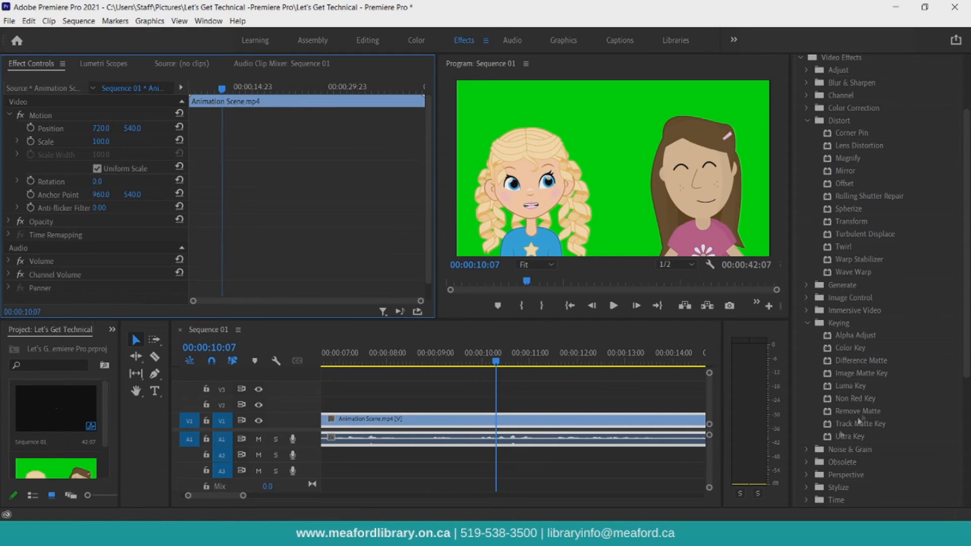
drag(187, 259, 241, 262)
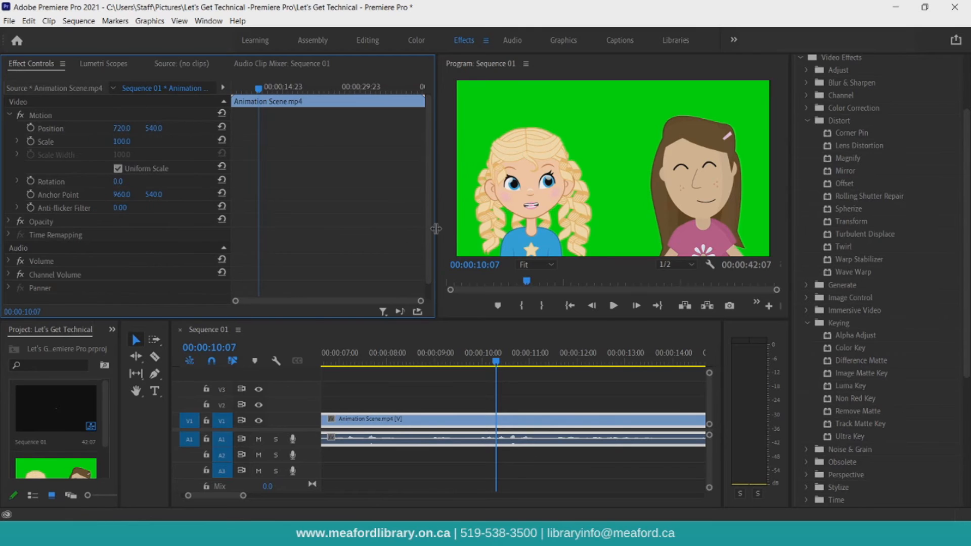
- Apply the Ultra Key effect to the Animation Scene clip and sample its green background as the key color
drag(436, 228, 366, 231)
drag(848, 440, 372, 423)
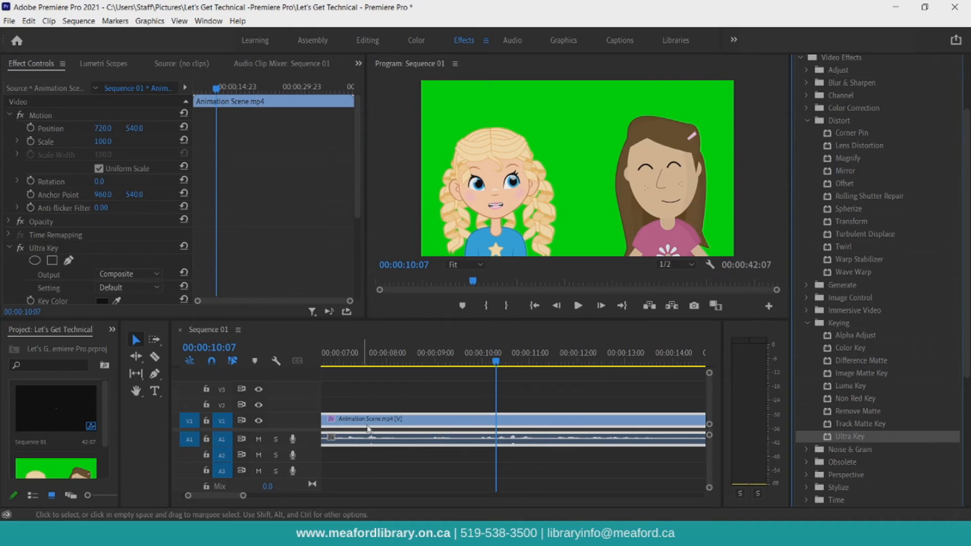
drag(222, 495, 173, 425)
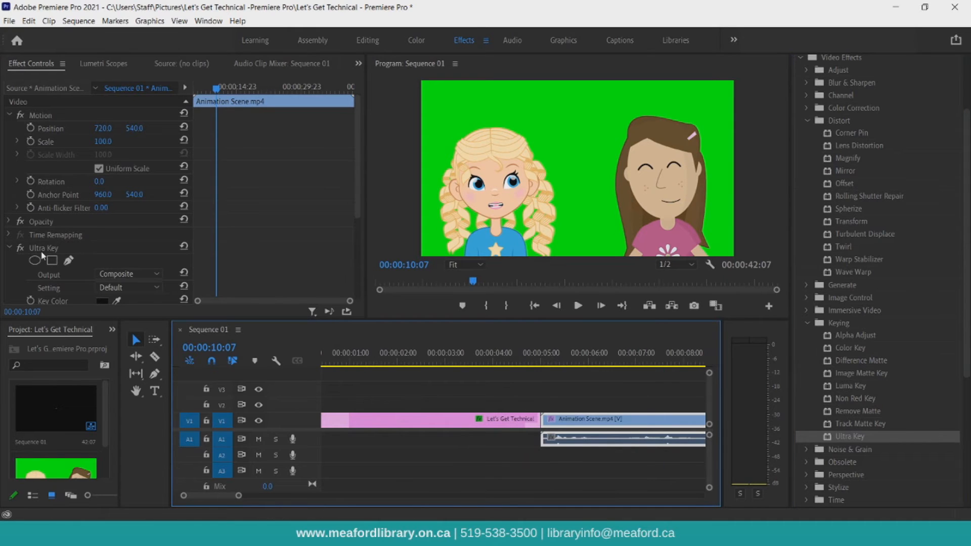
scroll(45, 254, down, 1)
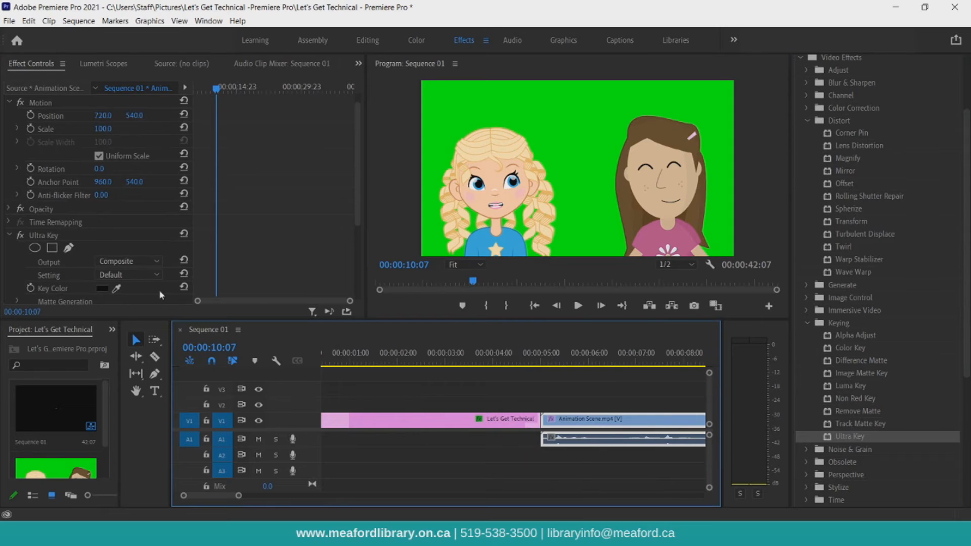
drag(119, 289, 487, 117)
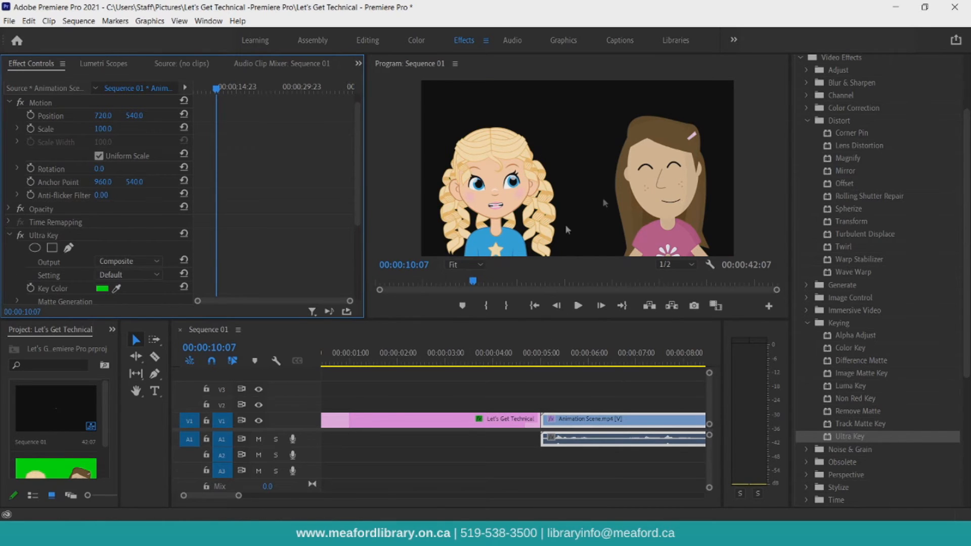
- Move the Animation Scene video up to track V2 at the same start time and set the playhead to 00:00:04:23
drag(557, 414, 556, 403)
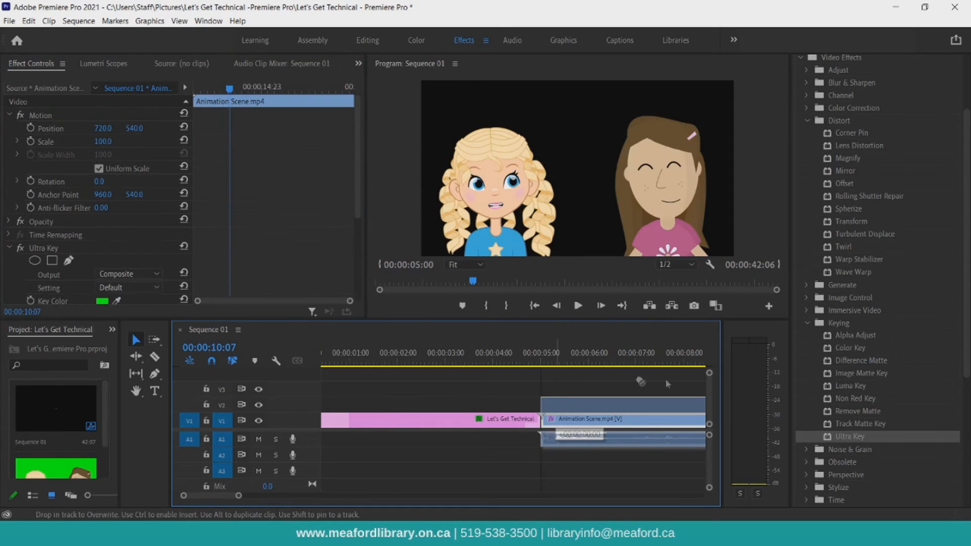
click(539, 360)
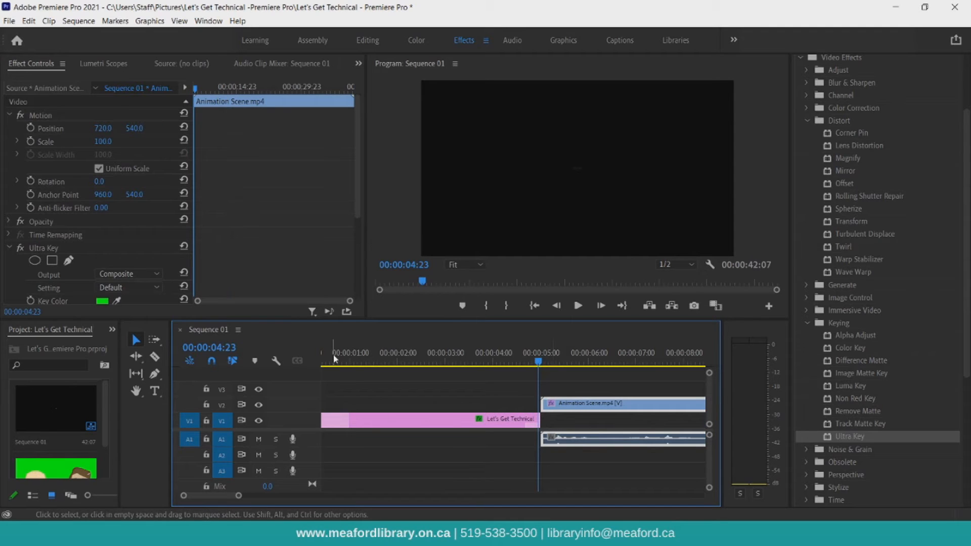
- Import Library Background.jpg, place it on V1 directly beneath the start of the Animation Scene clip, and play the composite
click(9, 21)
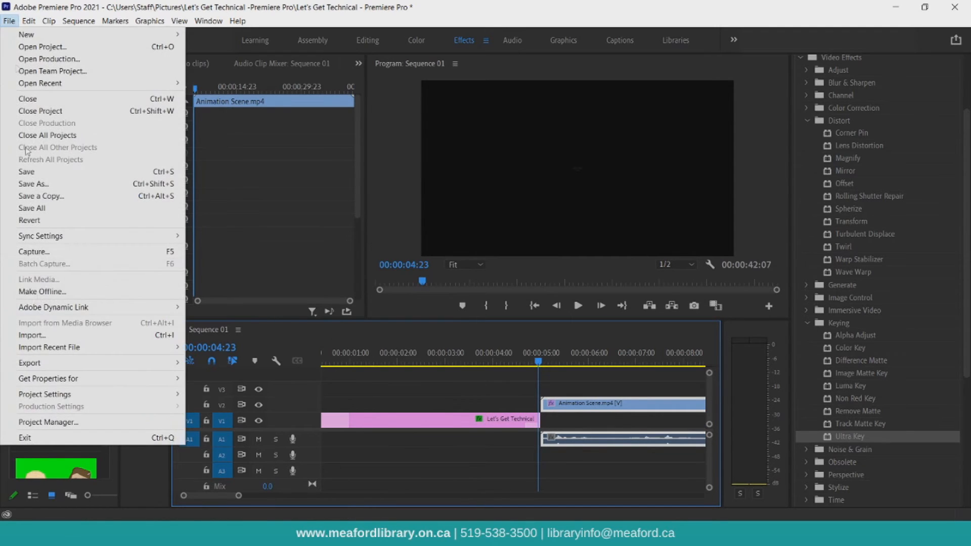
click(41, 332)
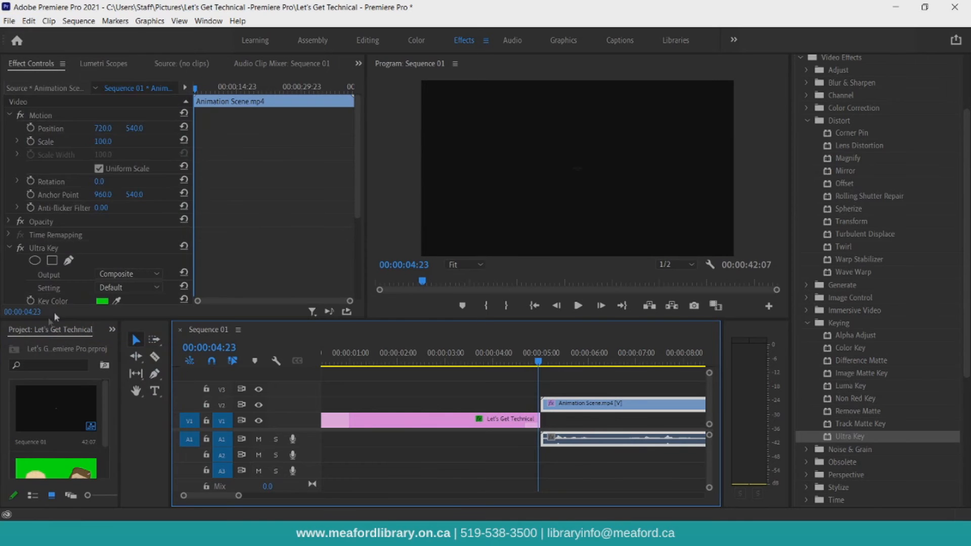
double_click(446, 158)
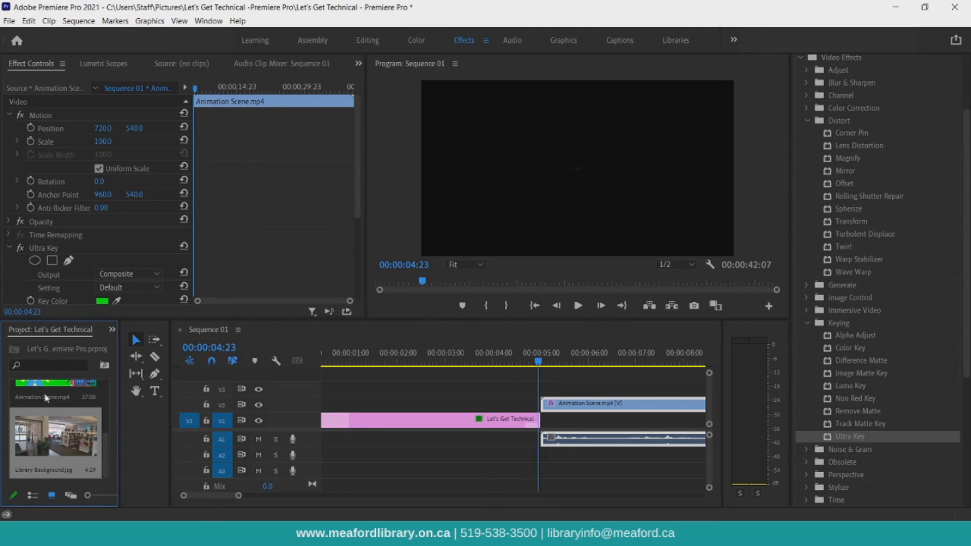
drag(50, 440, 549, 423)
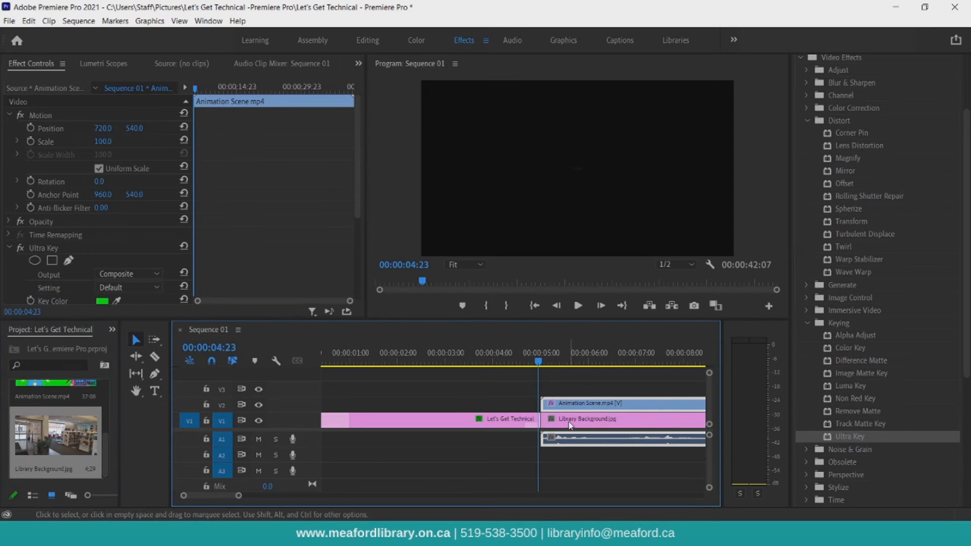
key(space)
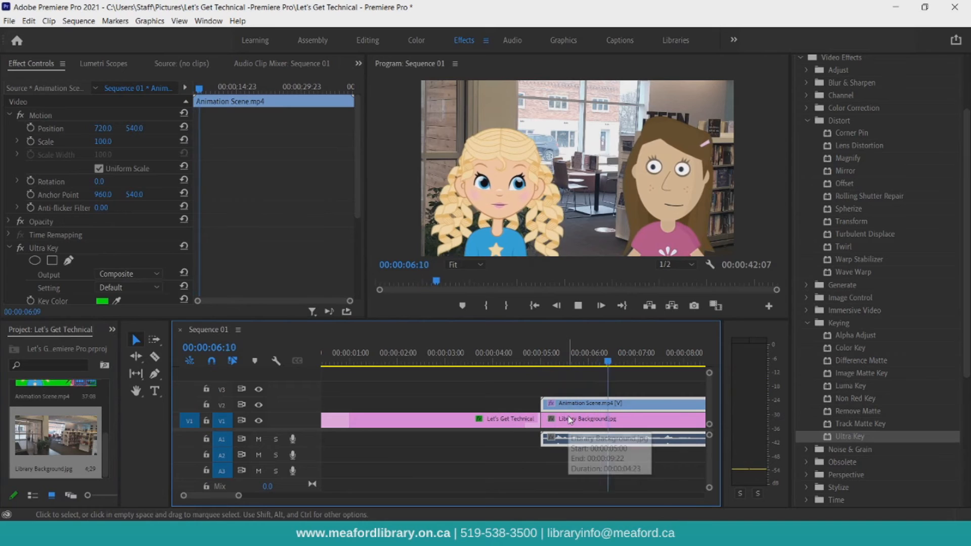
key(space)
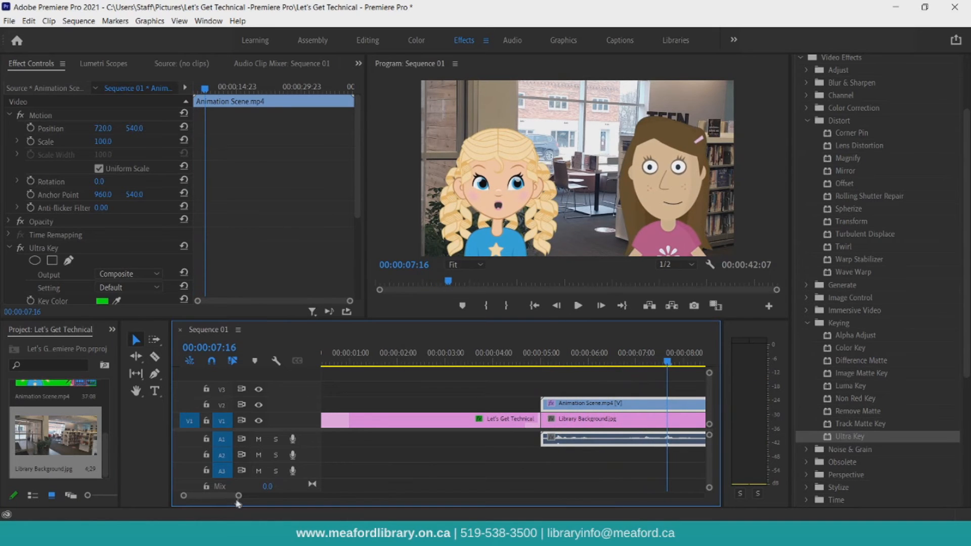
- Extend the Library Background clip to the end of the Animation Scene clip and preview the transition from the title
drag(244, 500, 344, 497)
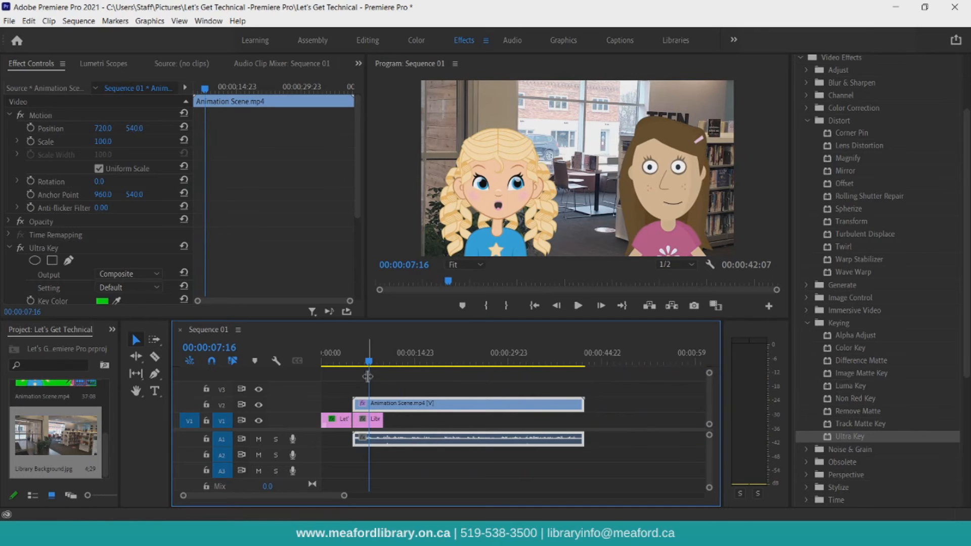
key(space)
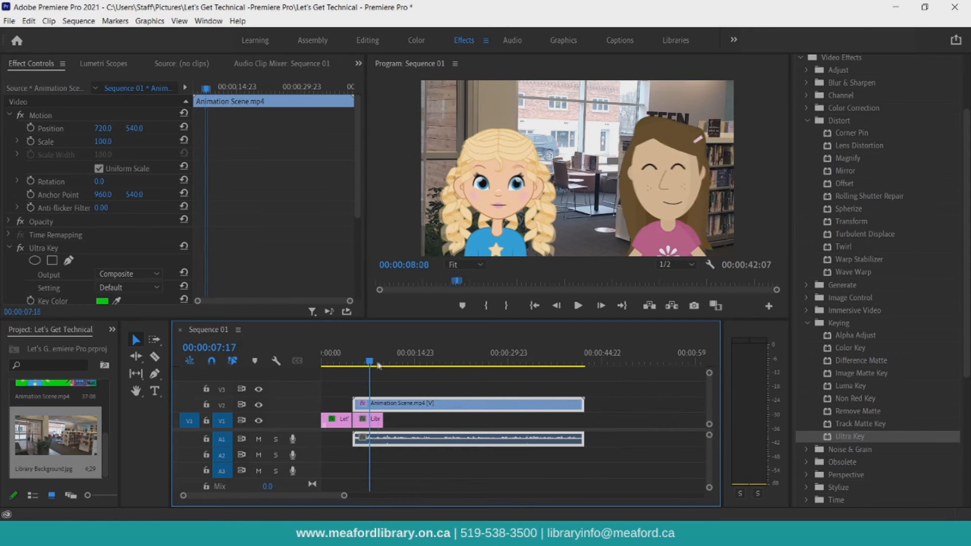
key(space)
drag(380, 415, 585, 422)
click(390, 362)
drag(390, 362, 346, 361)
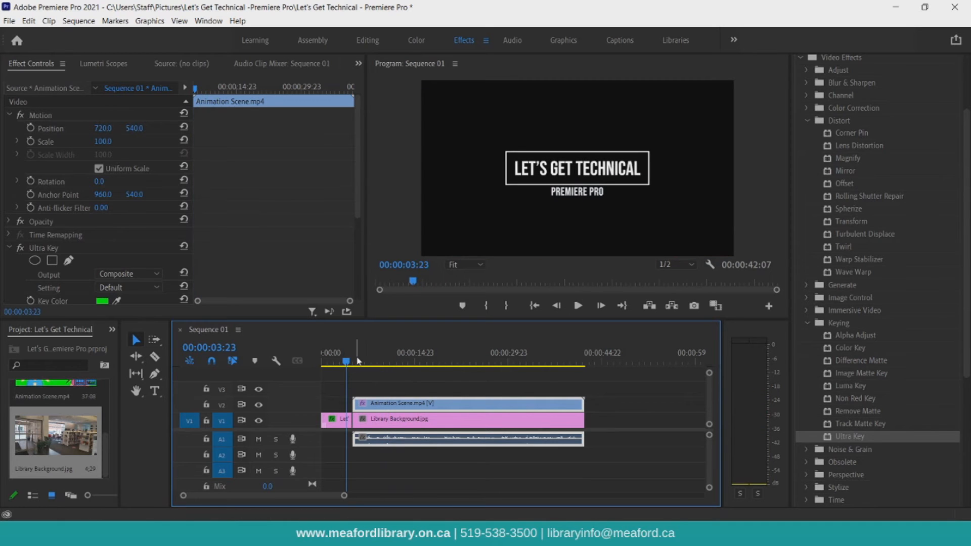
drag(349, 361, 365, 367)
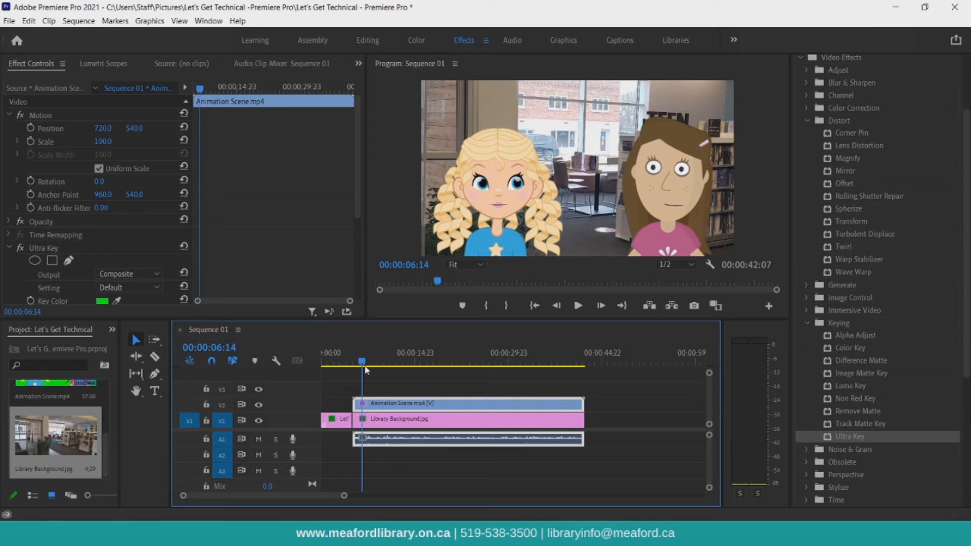
- Import Live Action Scene.mp4 onto track V3 from the start of the Animation Scene clip, and mute audio track A3
mouse_move(325, 535)
click(9, 21)
click(34, 334)
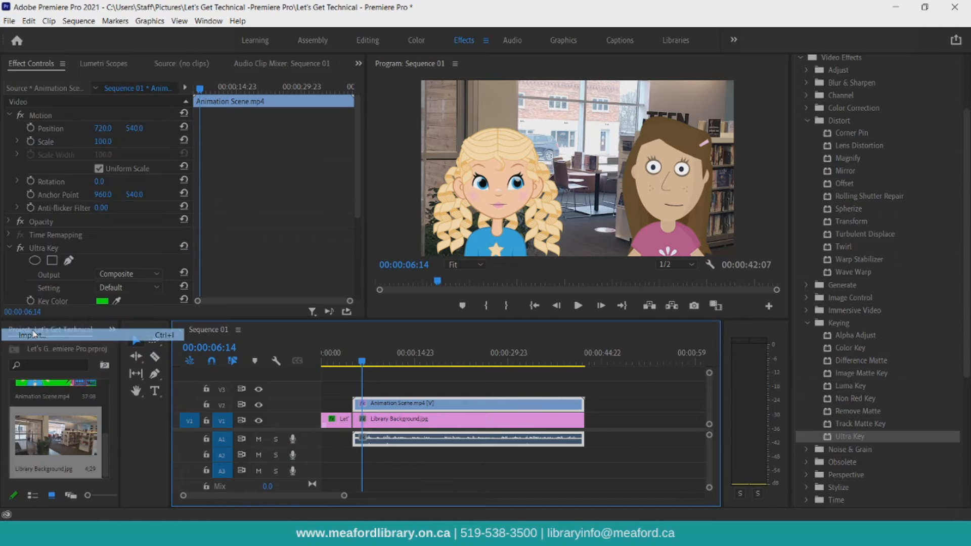
double_click(157, 261)
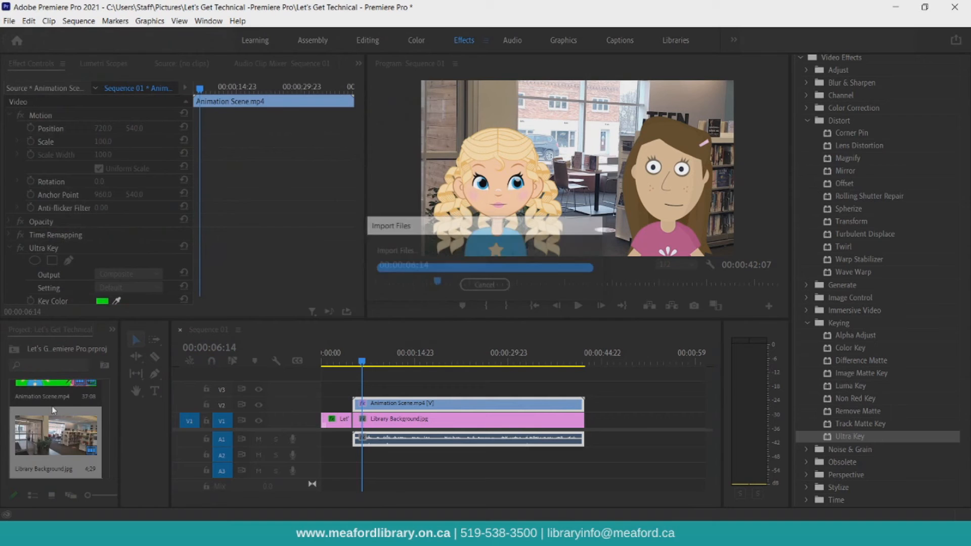
drag(65, 446, 354, 394)
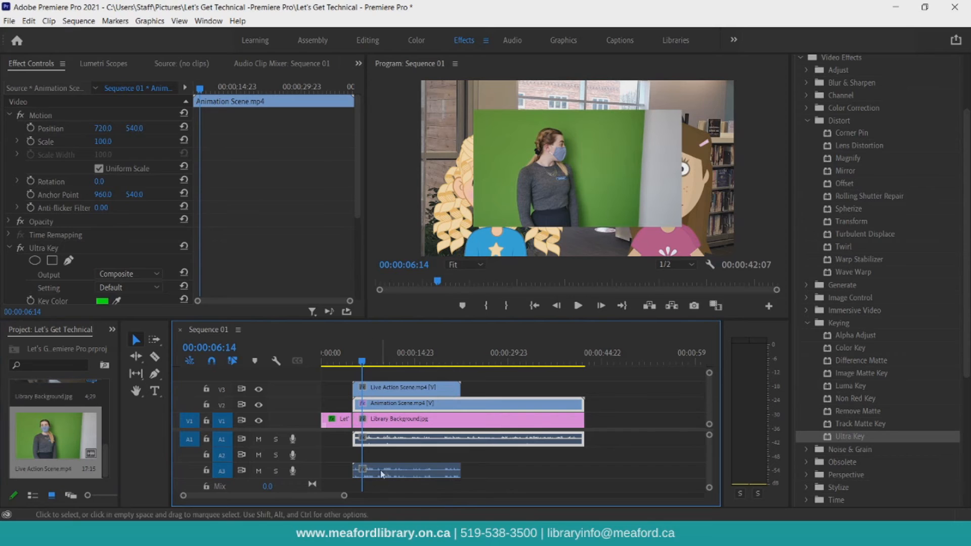
click(259, 470)
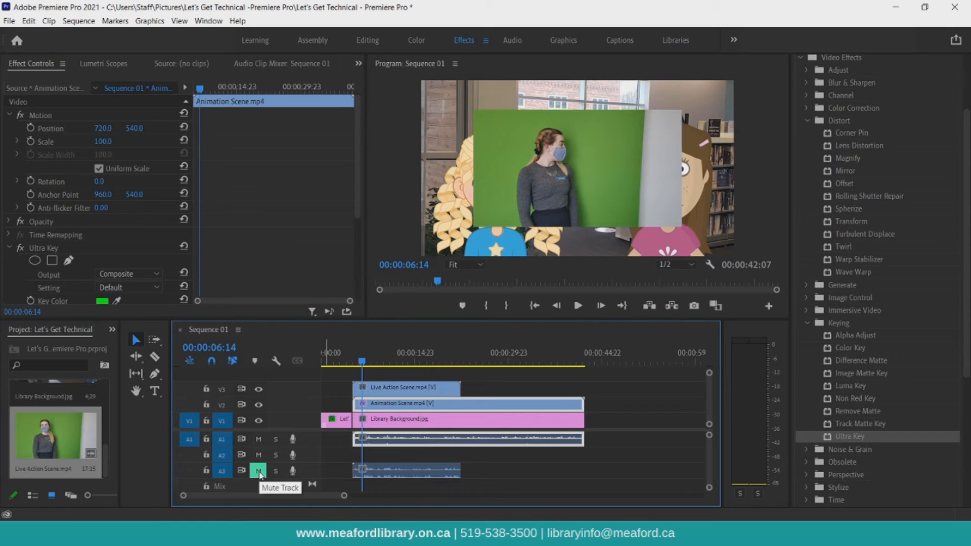
- Enlarge the Live Action Scene clip to a scale of about 171 and position it at about 618, 571 to fill the frame
drag(362, 367, 355, 368)
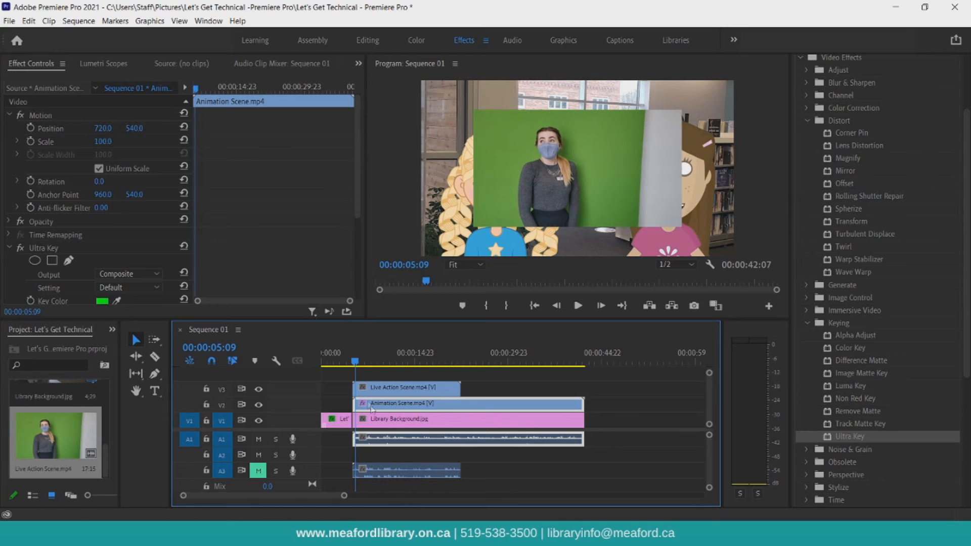
click(396, 391)
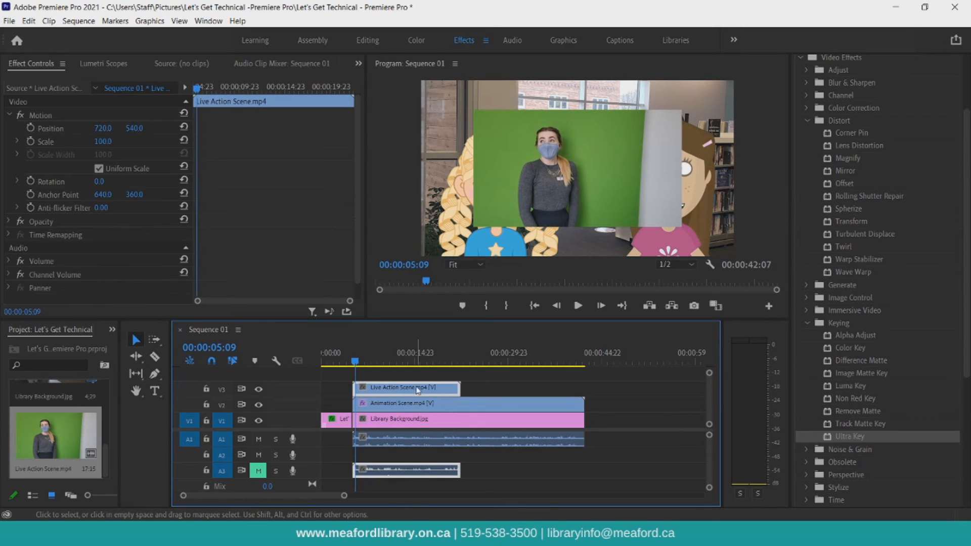
click(59, 130)
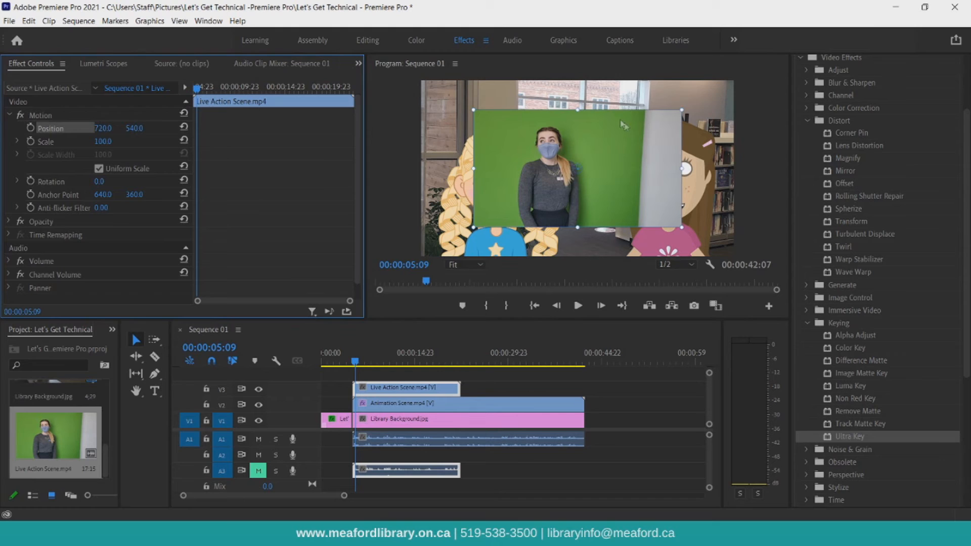
drag(587, 140, 542, 124)
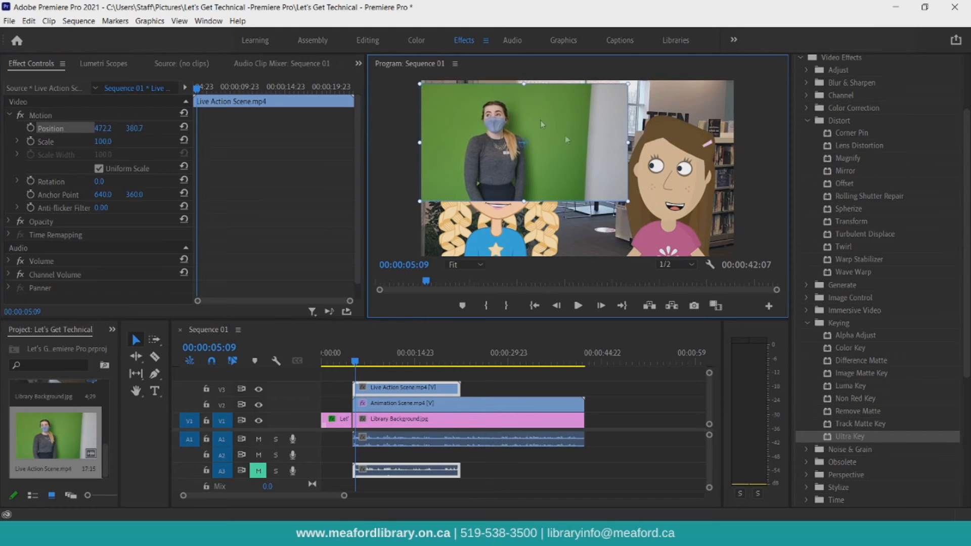
drag(628, 202, 650, 221)
drag(657, 120, 656, 130)
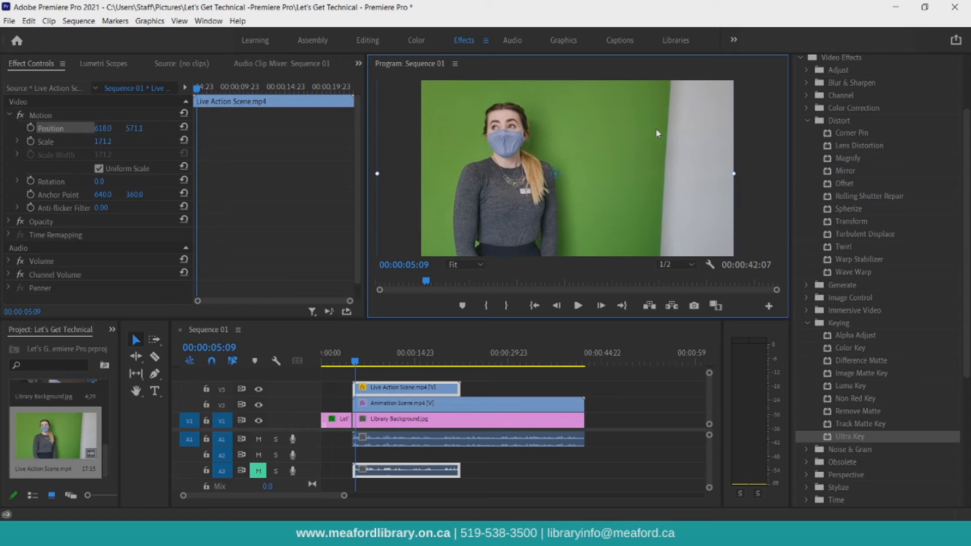
- Apply Ultra Key to the Live Action Scene clip and sample its green screen as the key color
drag(856, 438, 394, 388)
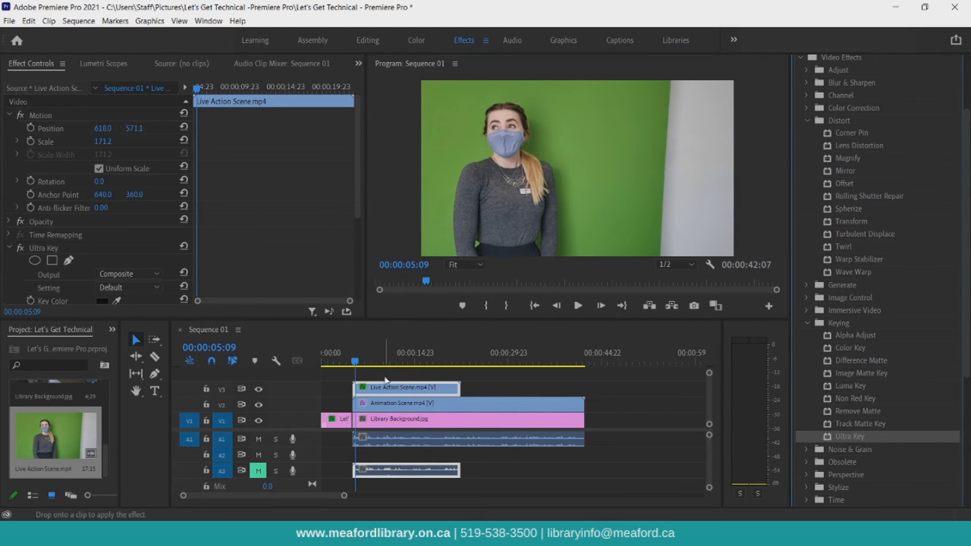
scroll(80, 263, down, 1)
click(116, 278)
click(447, 145)
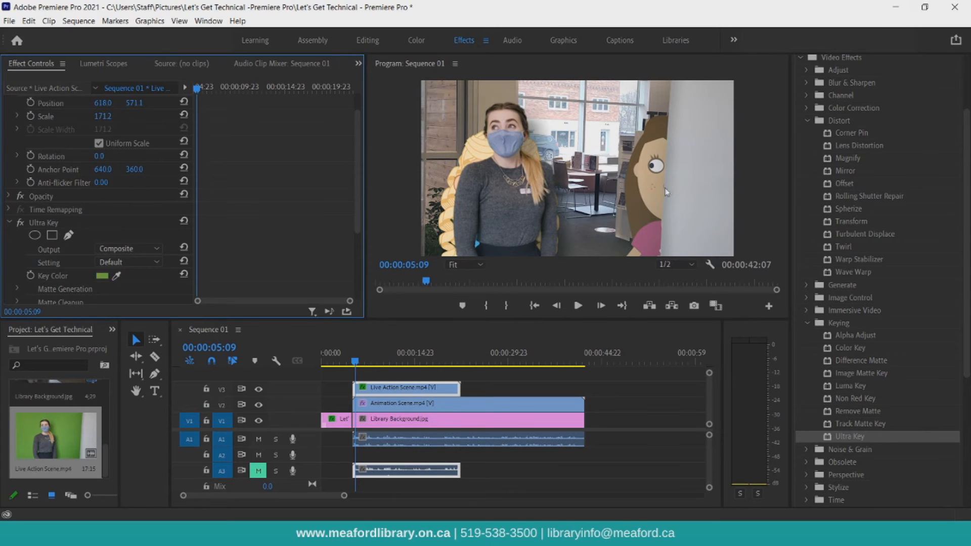
- Add a four-point polygon opacity mask to the Live Action Scene clip, move it towards the grey curtain, and invert it
scroll(194, 210, up, 1)
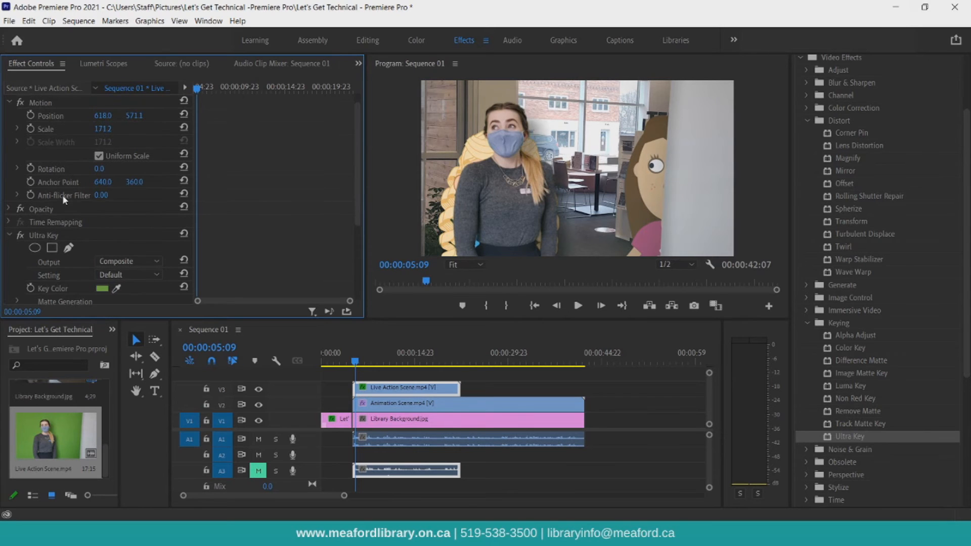
click(9, 208)
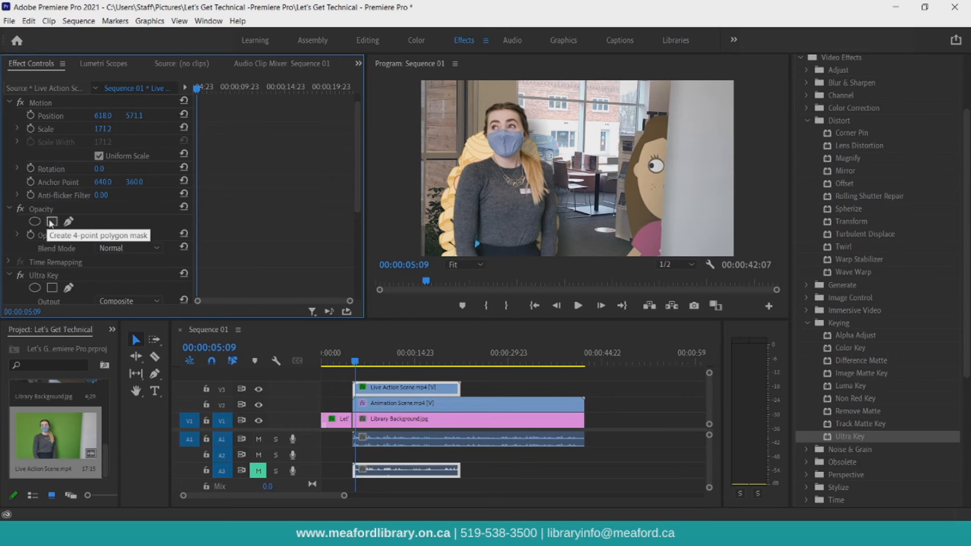
click(52, 221)
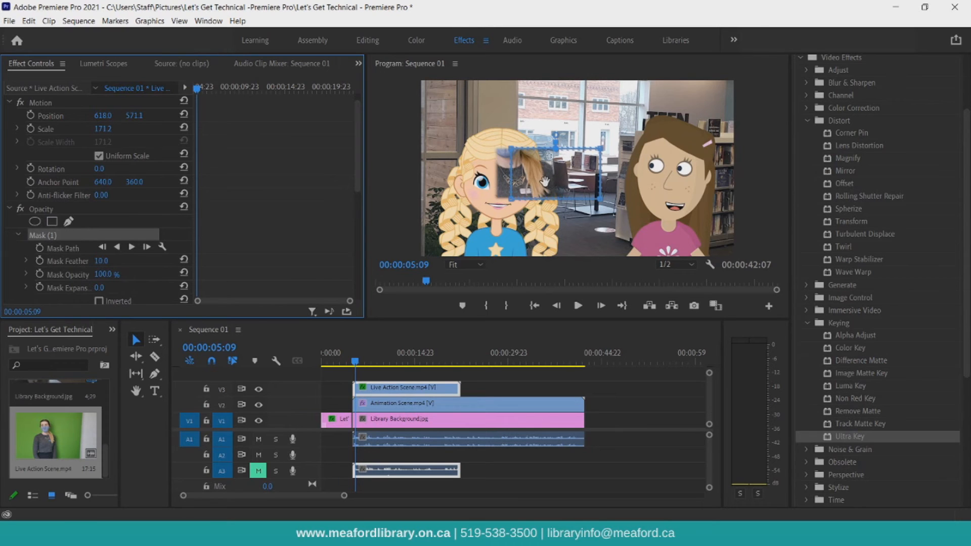
drag(541, 181, 593, 137)
scroll(129, 225, down, 1)
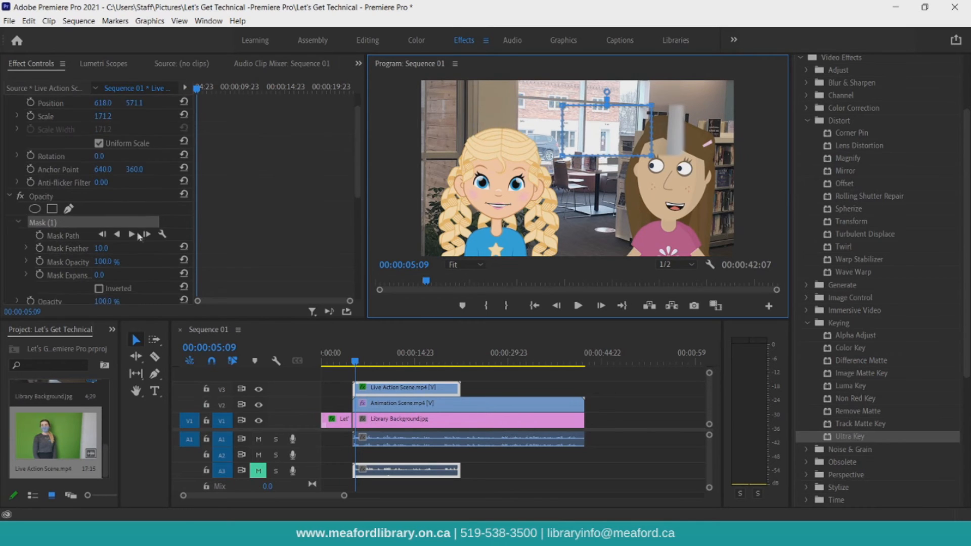
scroll(142, 238, down, 1)
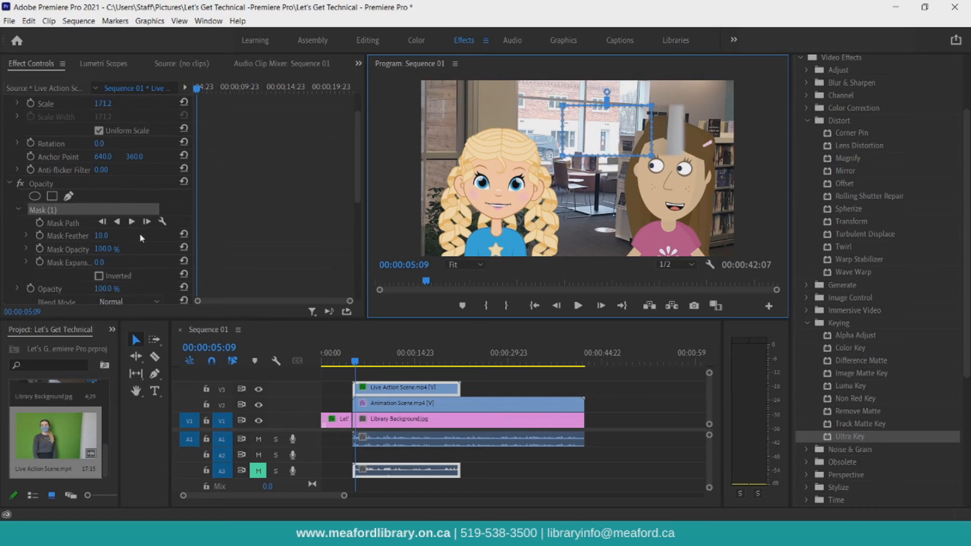
click(99, 276)
- Stretch the inverted mask's corners beyond the frame edges so it hides the whole grey curtain beside the green screen
drag(627, 125, 695, 96)
drag(720, 127, 752, 223)
drag(630, 127, 575, 293)
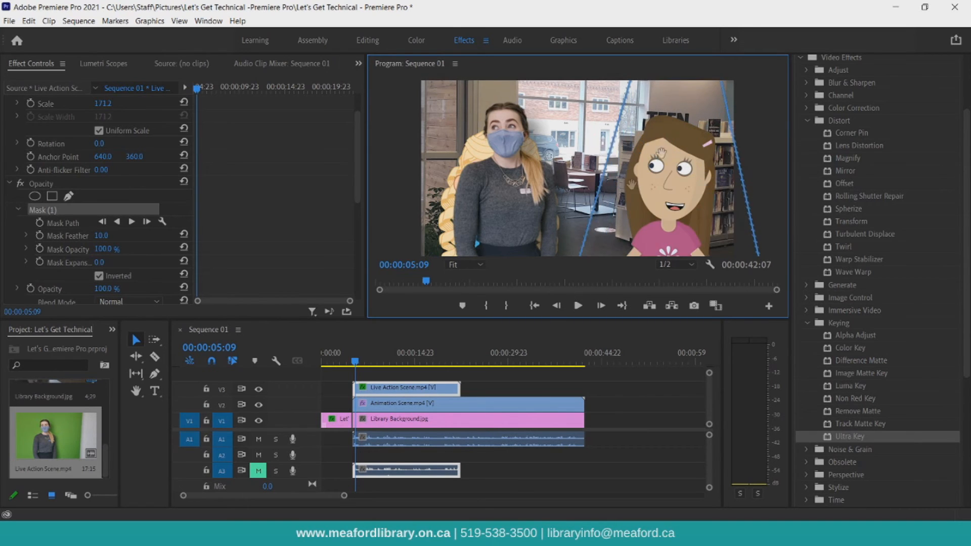
drag(728, 107, 764, 69)
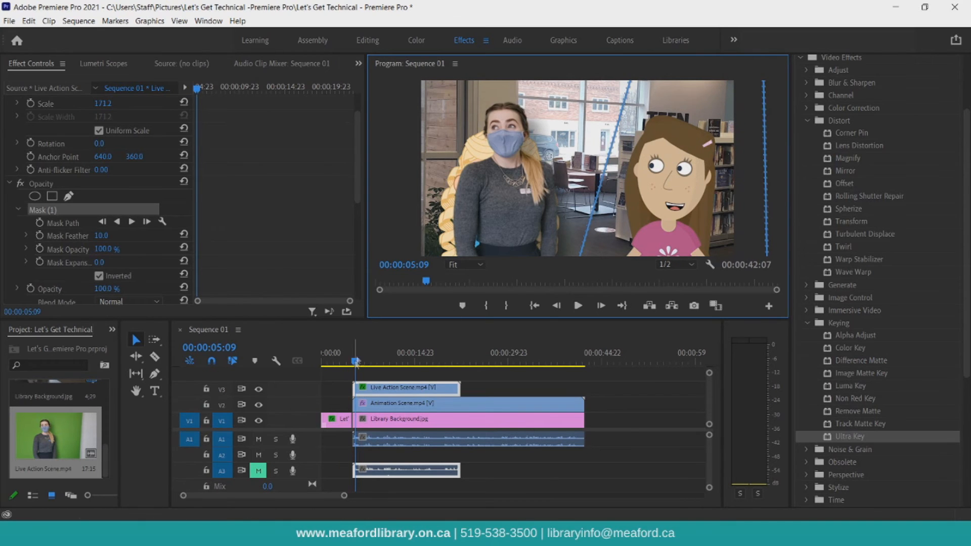
scroll(86, 132, up, 2)
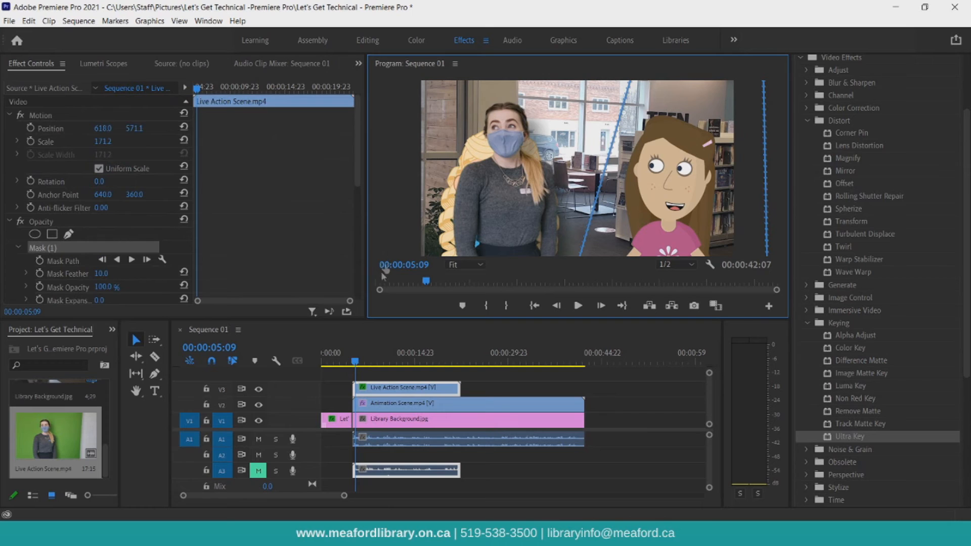
- Play the sequence from the end of the title at about 00:00:04:01 to review the masked Live Action Scene composite
drag(355, 362, 345, 362)
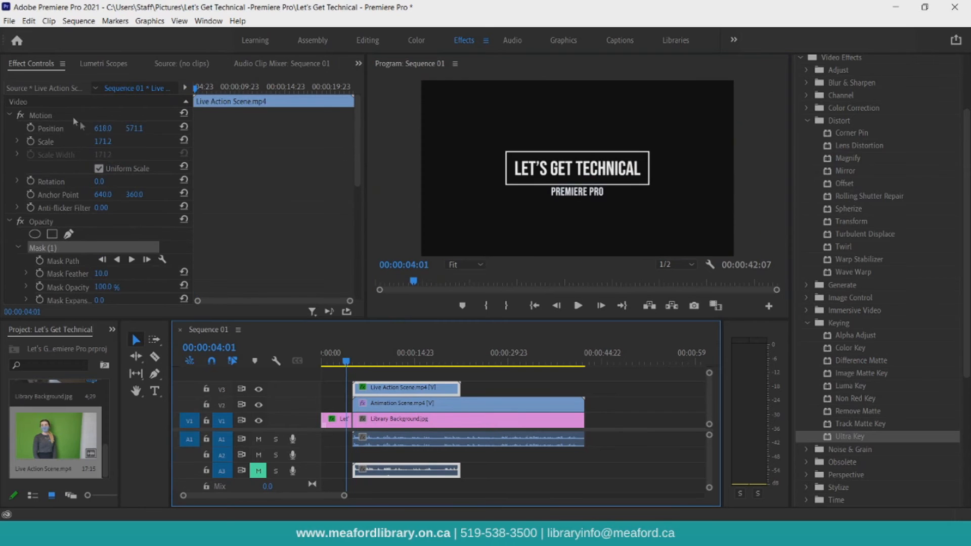
click(47, 118)
key(space)
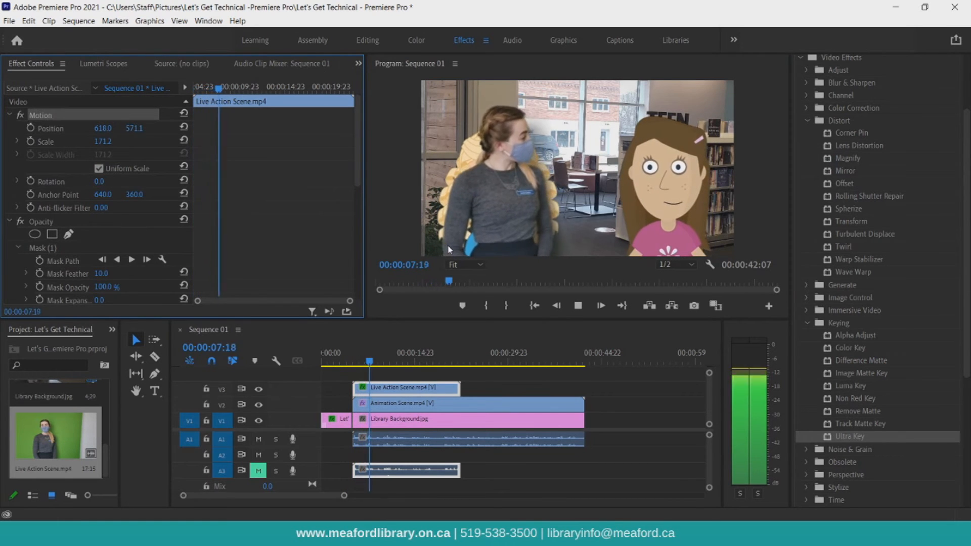
key(space)
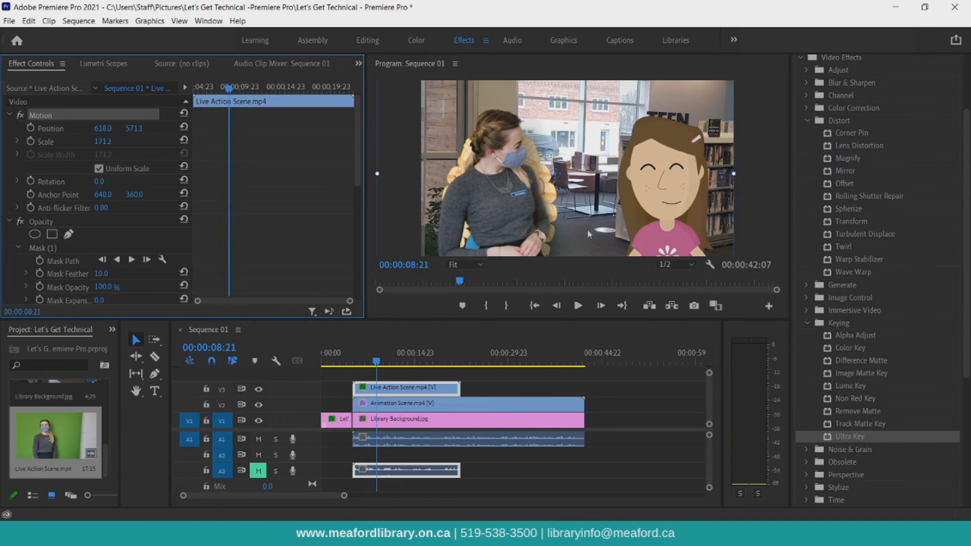
- Split both the Live Action Scene clip and the Animation Scene clip with the Razor tool at 00:00:18:23
drag(349, 501, 306, 499)
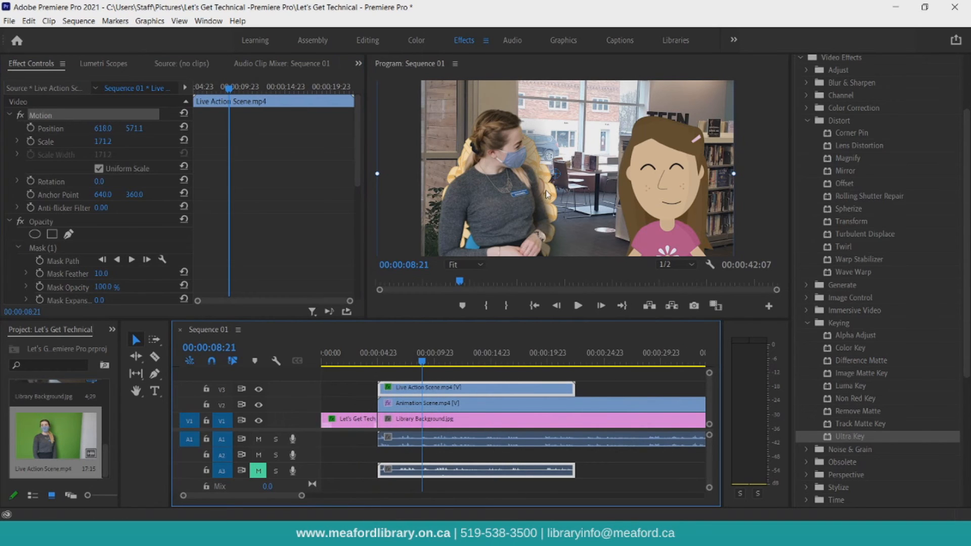
drag(424, 366, 536, 365)
click(155, 357)
click(537, 392)
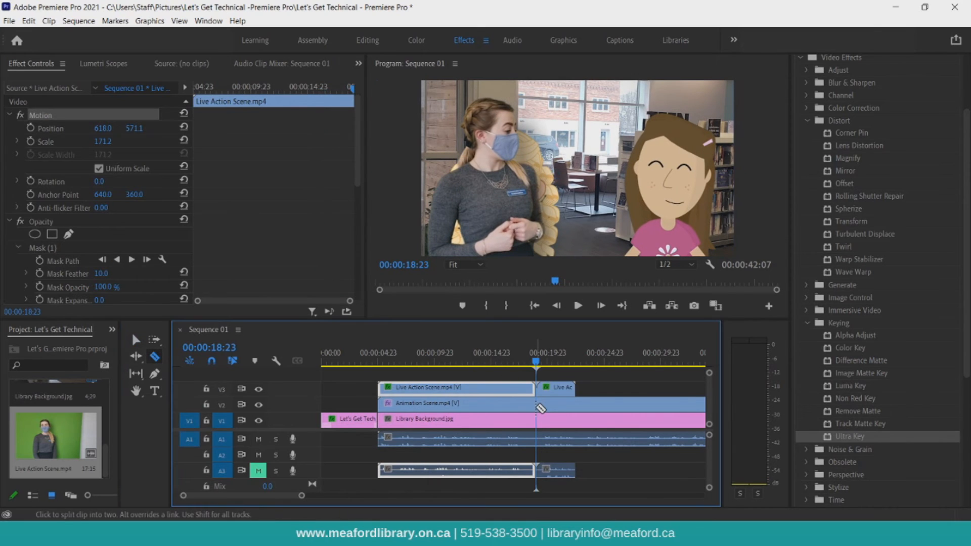
click(537, 405)
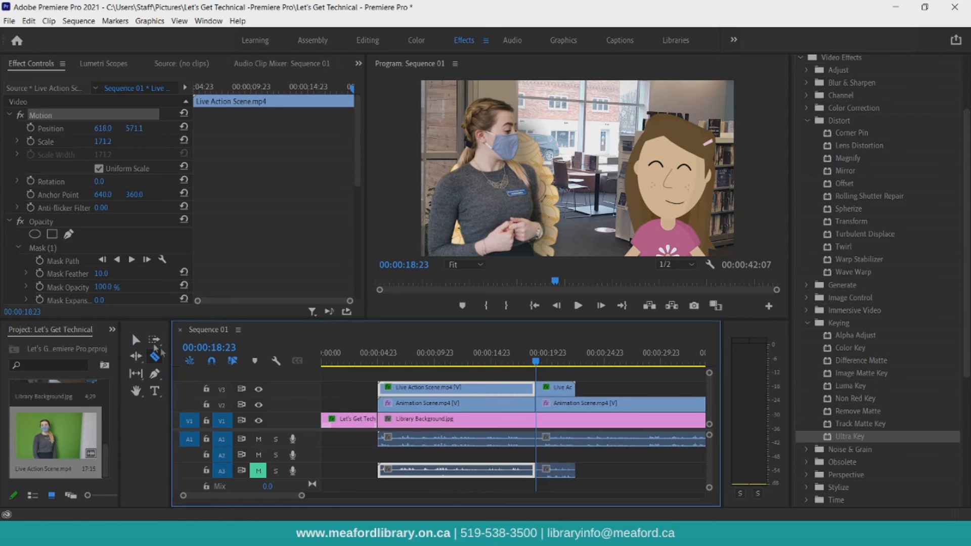
- Delete the leftover Live Action Scene segment after the cut
click(136, 340)
click(556, 388)
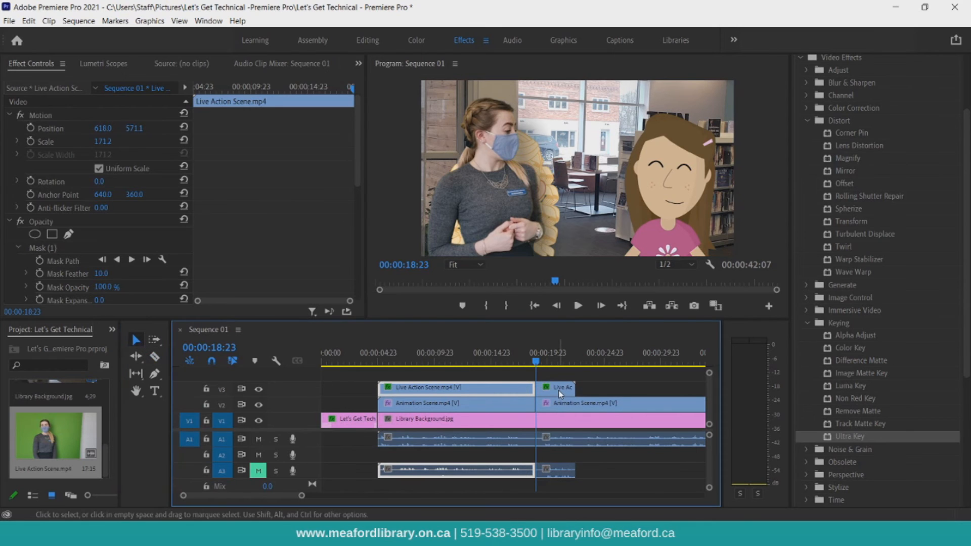
key(Delete)
- Hide the V3 video track with the playhead at 00:00:18:01 and select the first Animation Scene segment
drag(547, 362, 526, 363)
click(513, 400)
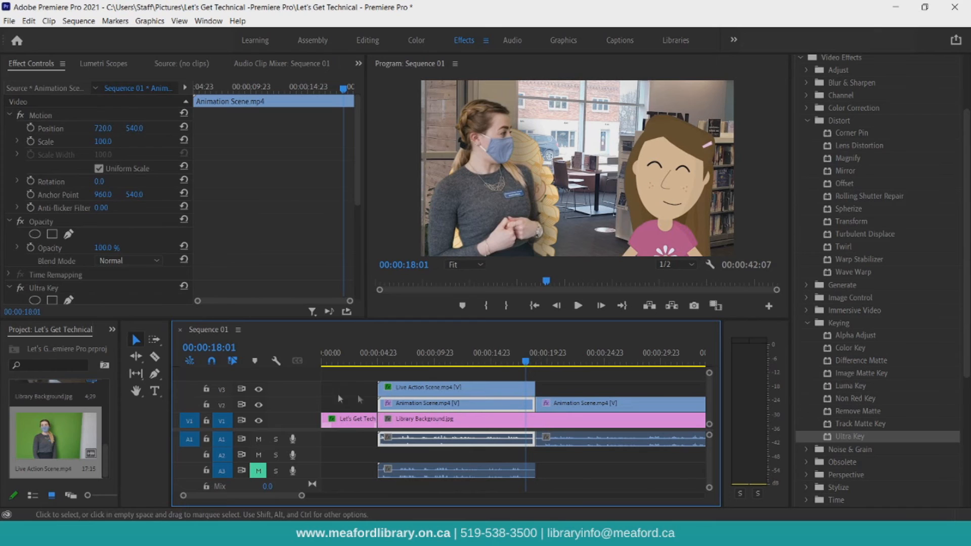
click(221, 392)
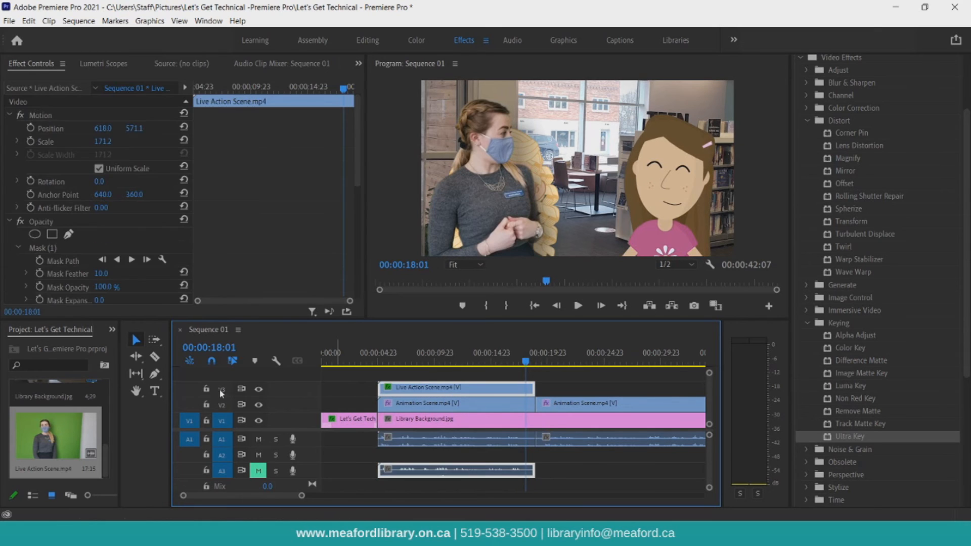
click(258, 389)
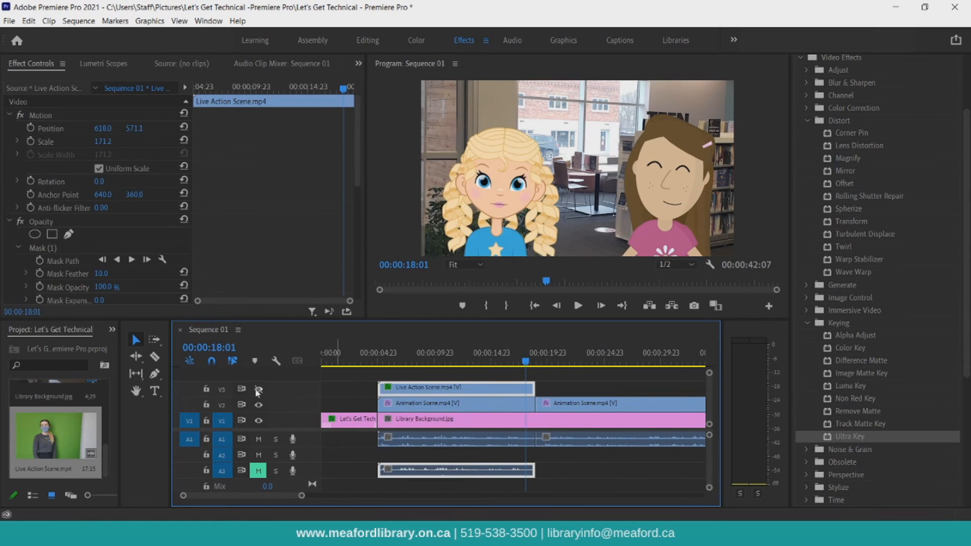
click(390, 402)
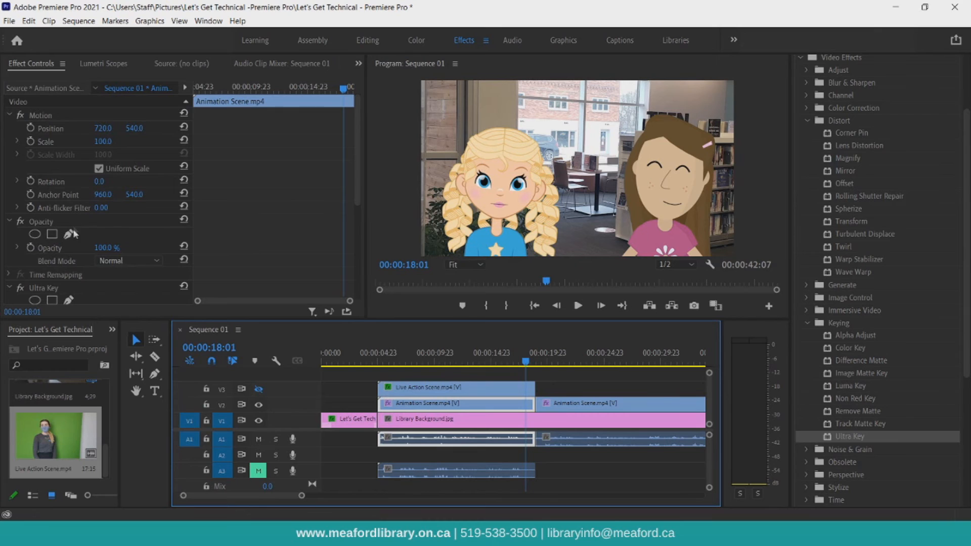
- Draw a four-point opacity mask around the brown-haired character on the first Animation Scene segment, extending its two outer corners beyond the frame edge
click(52, 233)
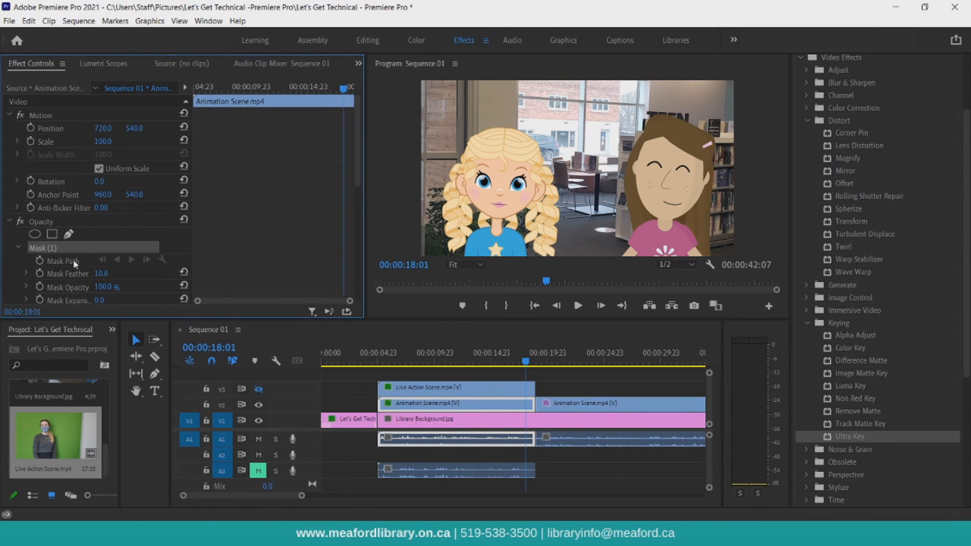
click(608, 260)
click(599, 105)
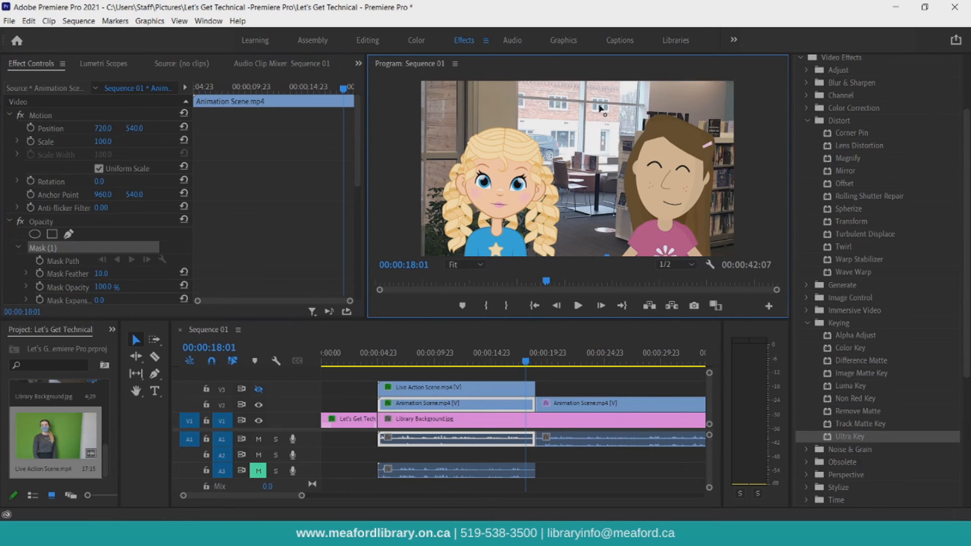
click(723, 97)
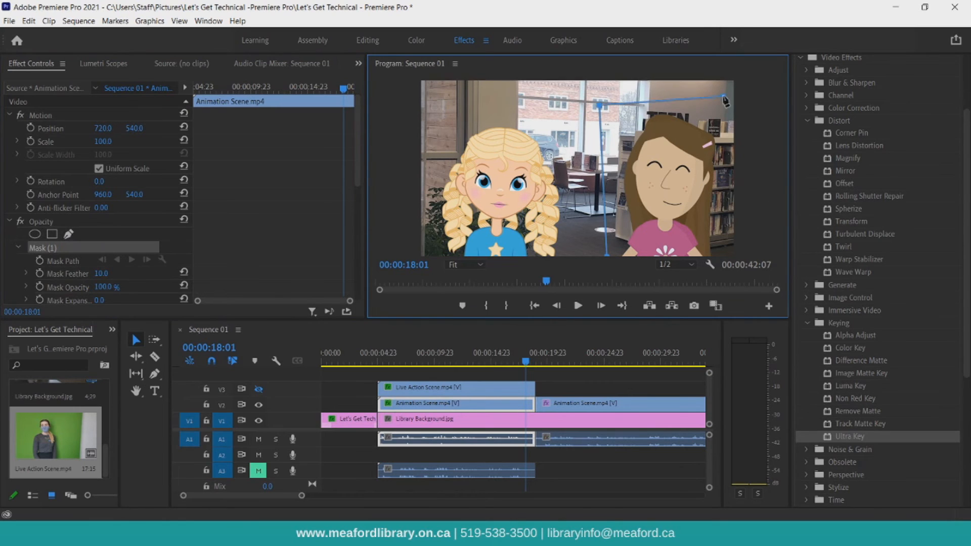
click(730, 255)
click(608, 256)
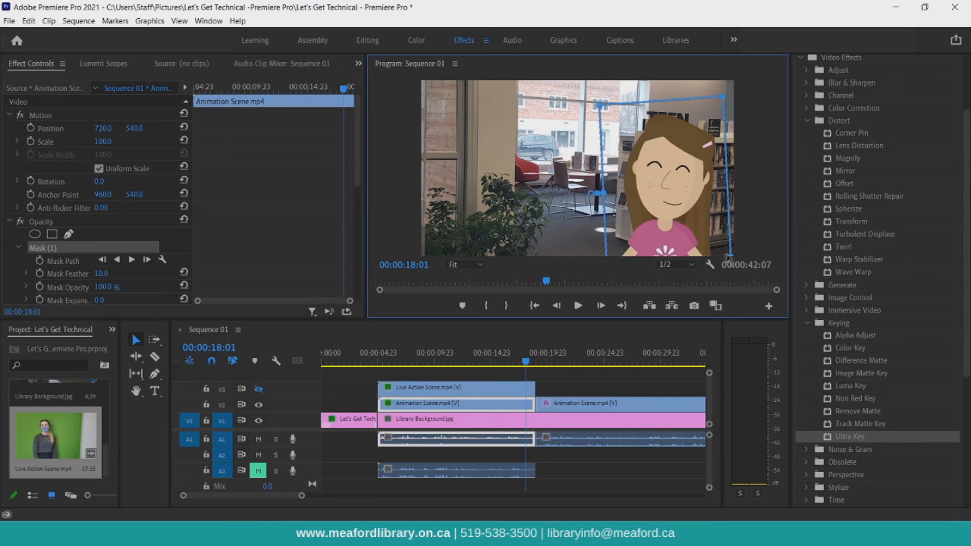
drag(730, 257, 742, 256)
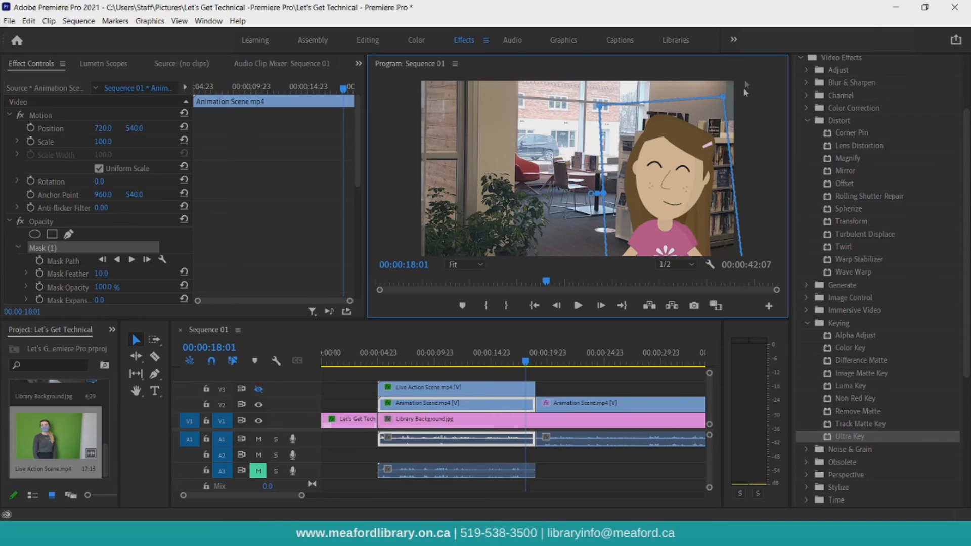
drag(726, 96, 736, 93)
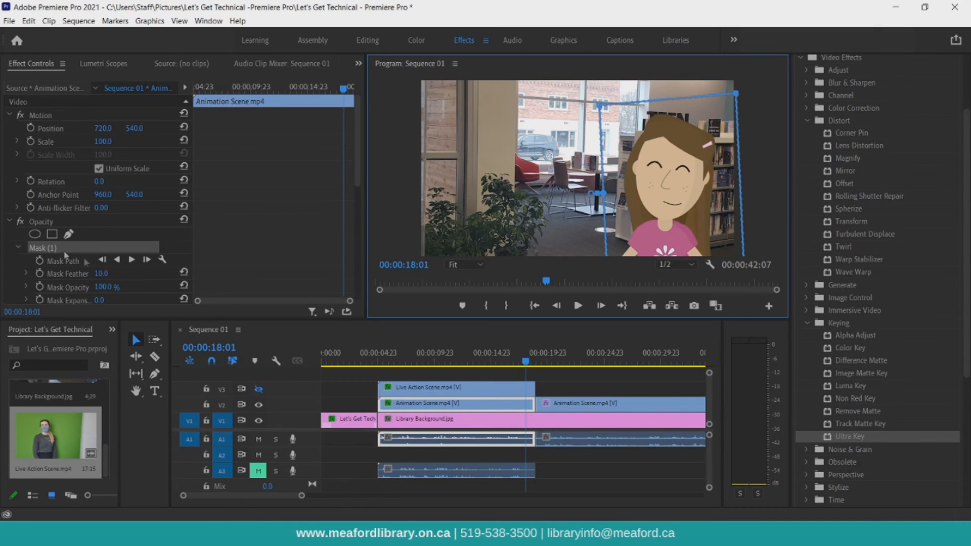
- Try inverting the Animation Scene mask, and switch the inversion back off
scroll(86, 261, down, 2)
click(99, 289)
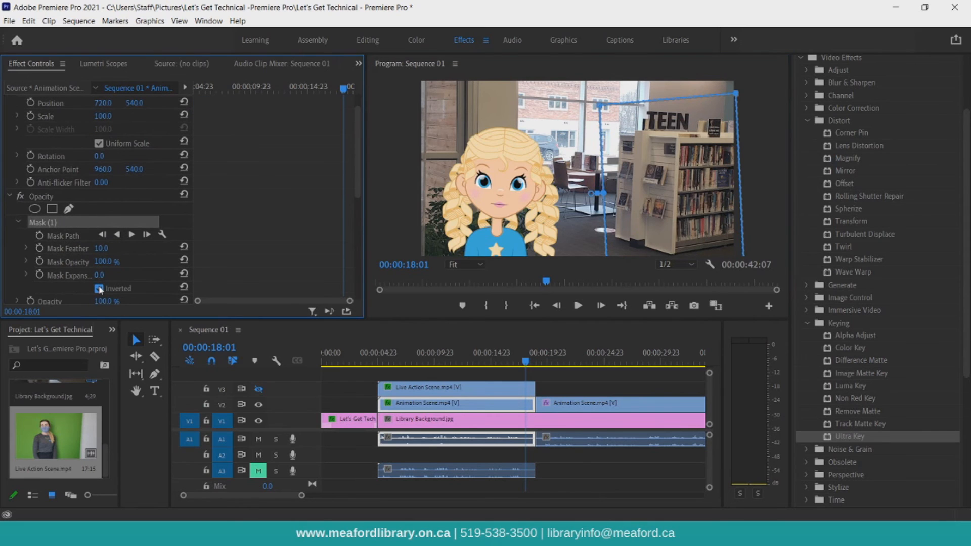
click(100, 289)
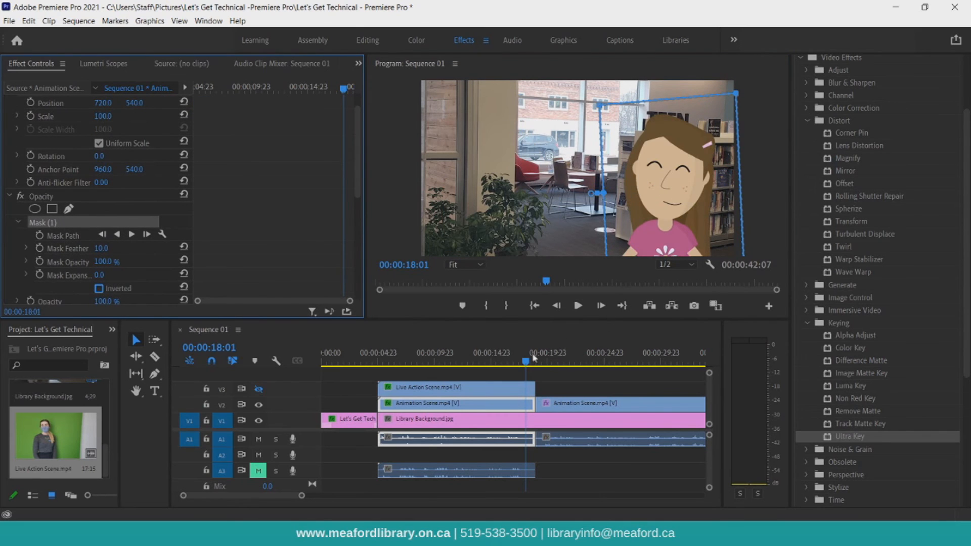
- Show the V3 track again and play the sequence from 00:00:03:22 to review the composite with the masked animation
click(259, 389)
drag(526, 364, 366, 367)
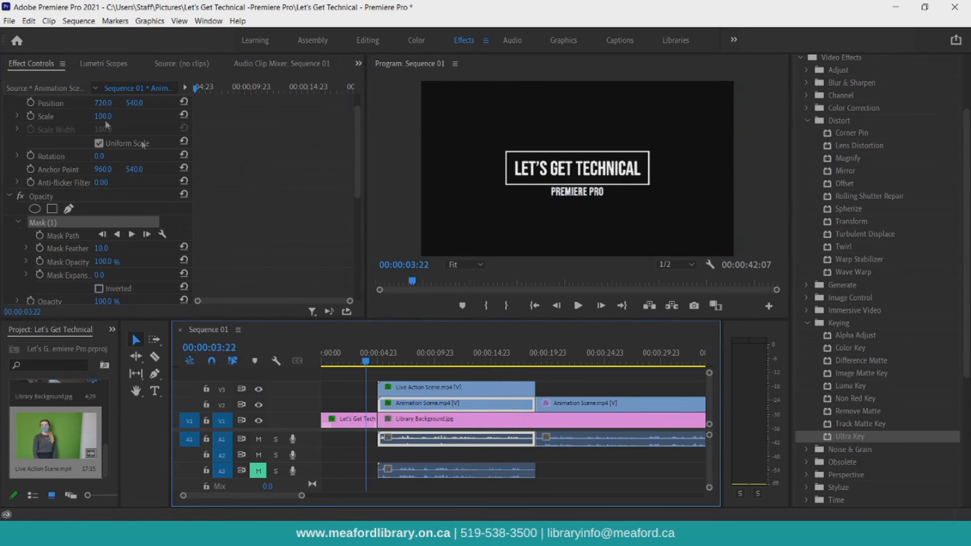
scroll(33, 113, up, 2)
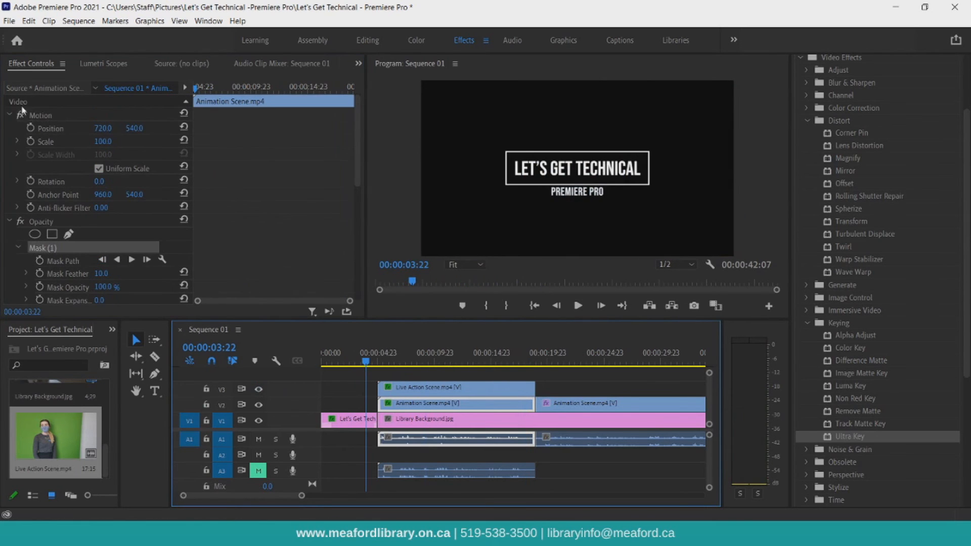
click(22, 104)
click(21, 115)
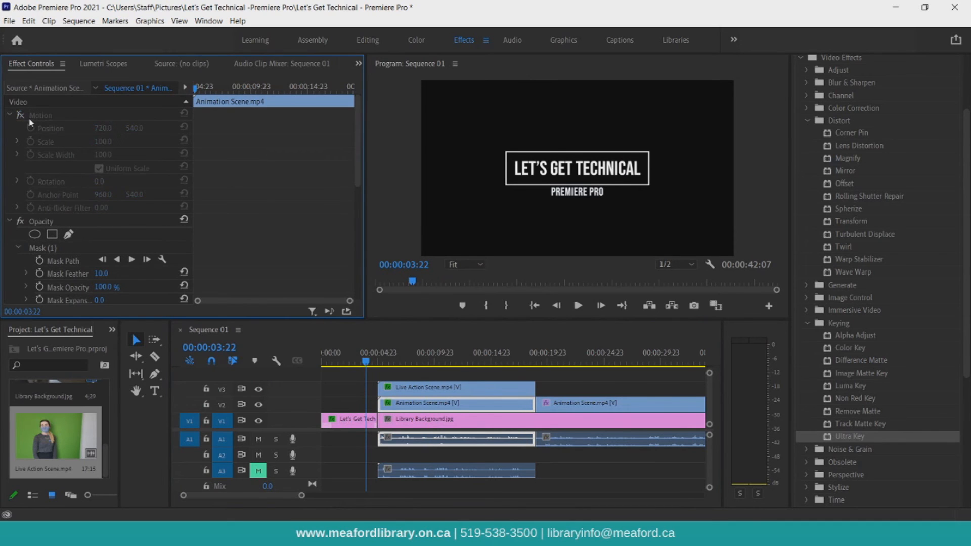
click(22, 115)
click(35, 115)
key(space)
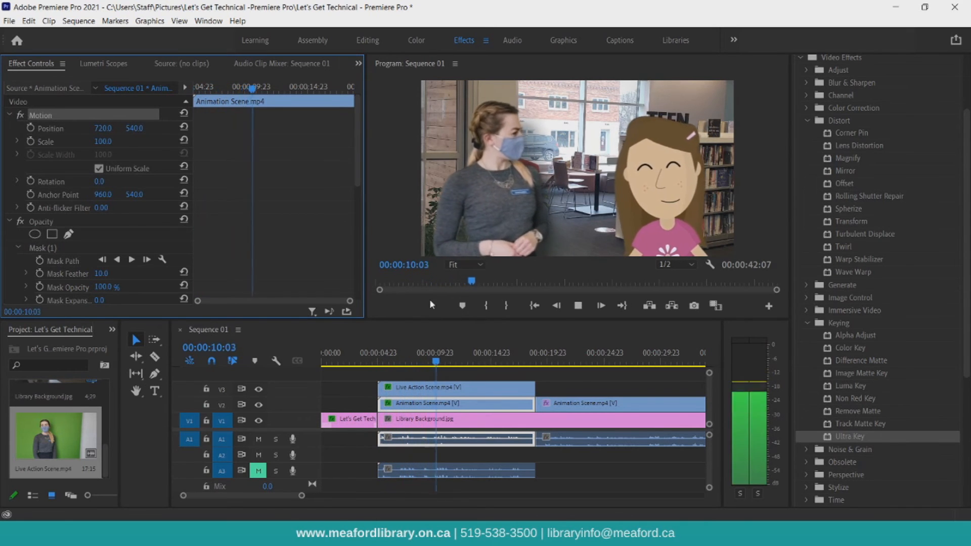
- Try trimming the edges of the Live Action Scene clip on V3
click(298, 498)
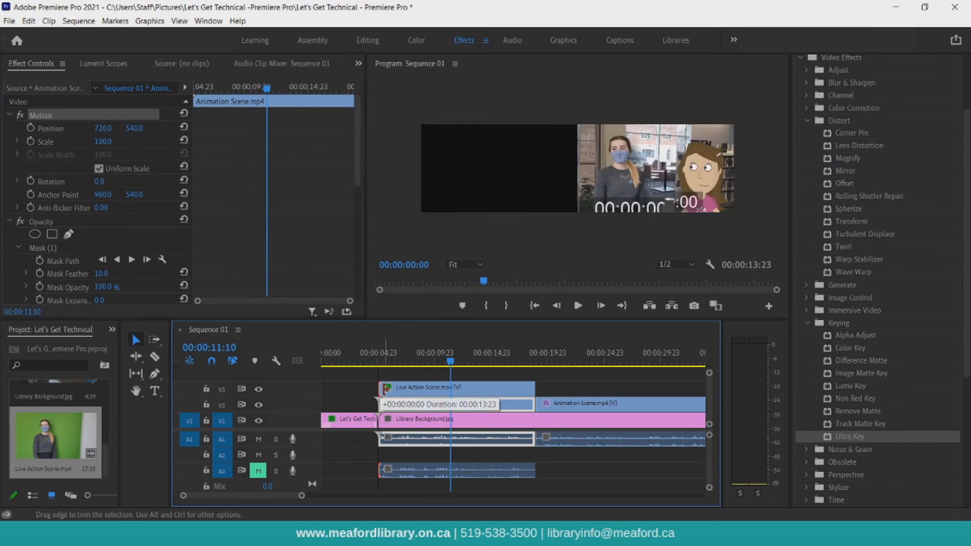
drag(298, 498, 279, 496)
drag(406, 388, 405, 388)
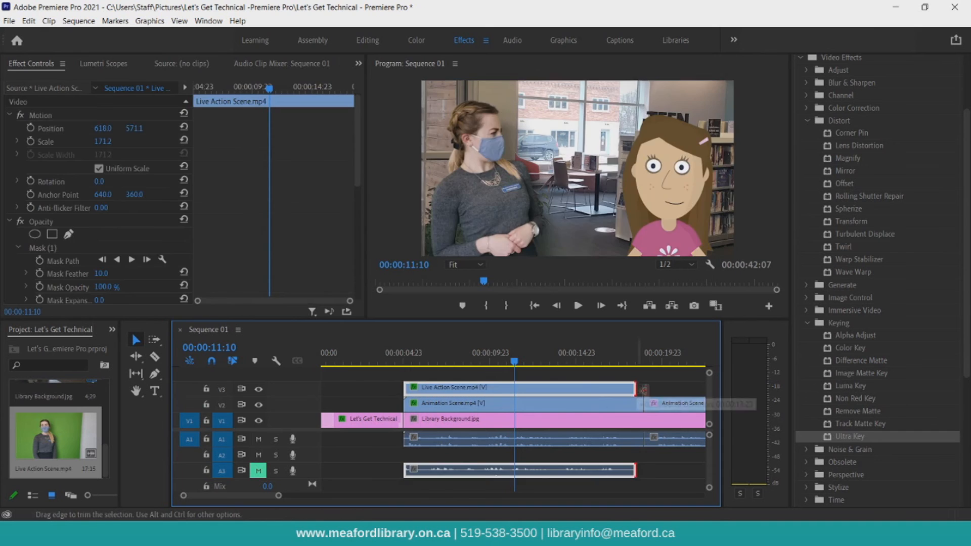
- Play back the Live Action Scene portion and the cut to the second Animation Scene segment near 00:00:18:19
key(space)
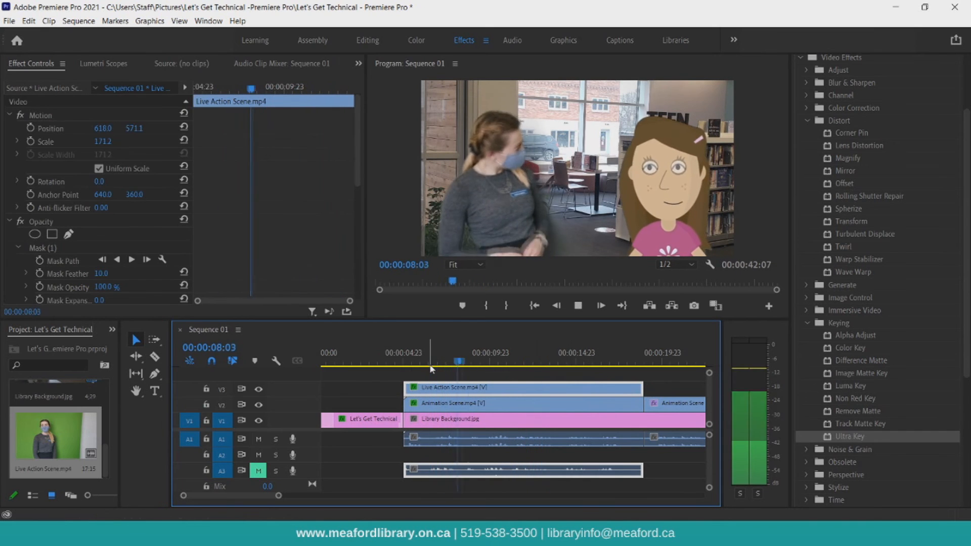
click(641, 362)
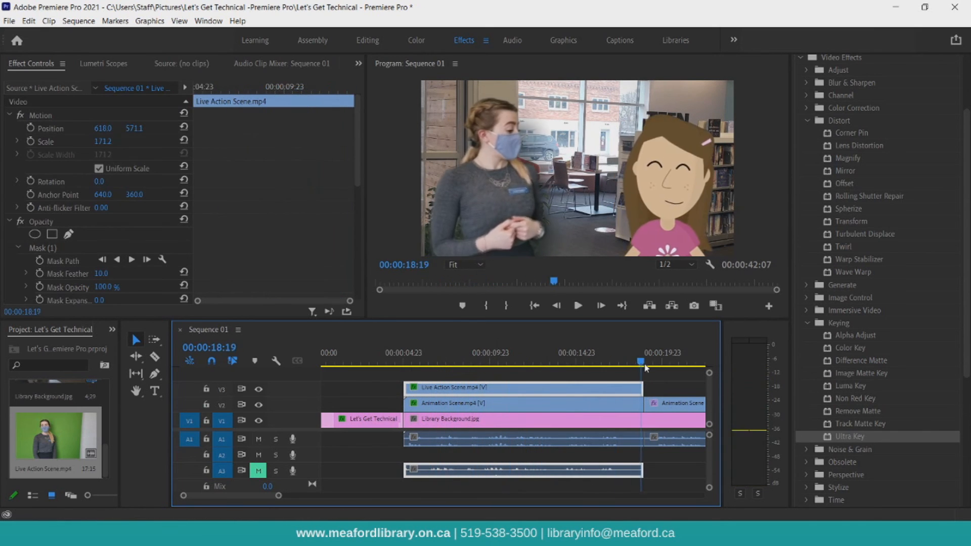
key(space)
click(642, 363)
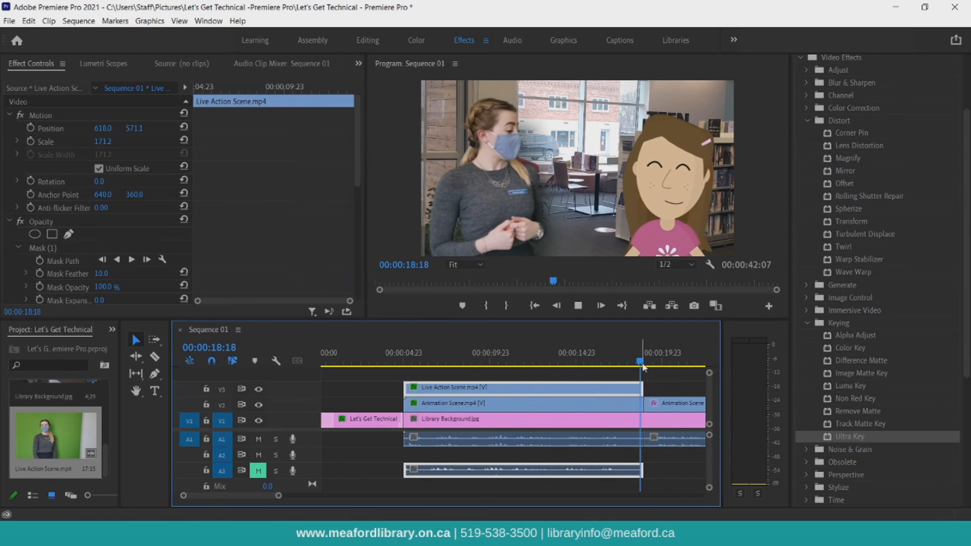
key(space)
- Move the second Animation Scene segment up to track V3, directly after the Live Action Scene clip
drag(653, 407, 651, 389)
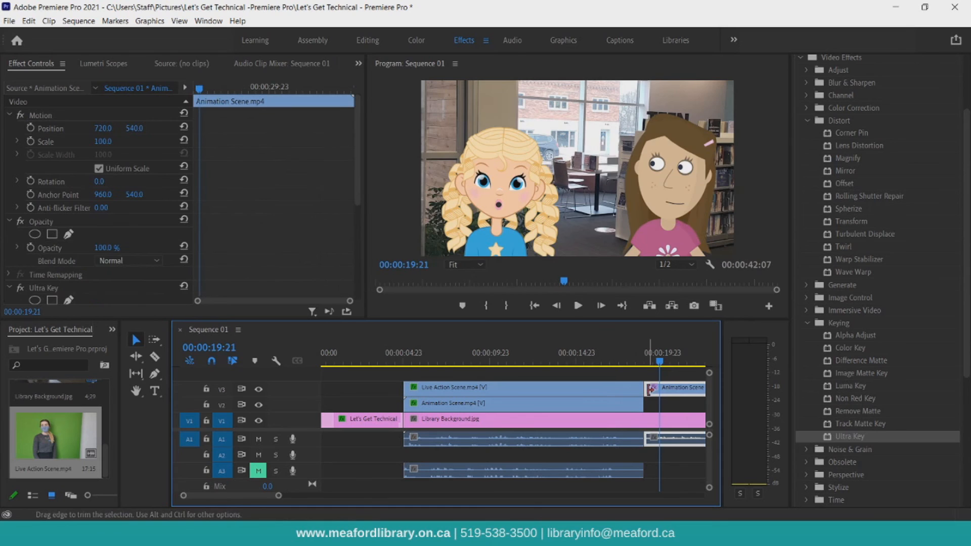
click(594, 388)
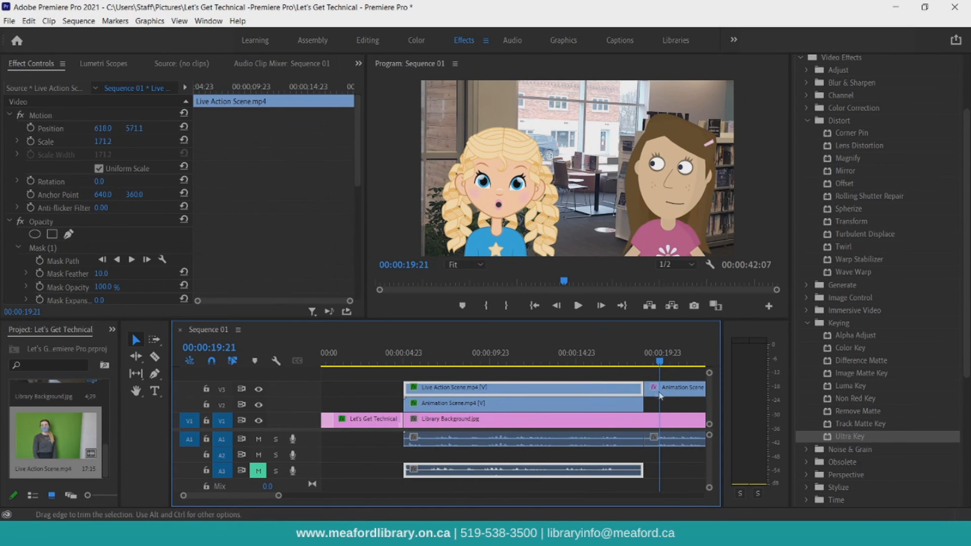
click(660, 392)
- Add a Dip to White transition on V3 at the cut between the Live Action Scene clip and the second Animation Scene segment
scroll(897, 392, down, 2)
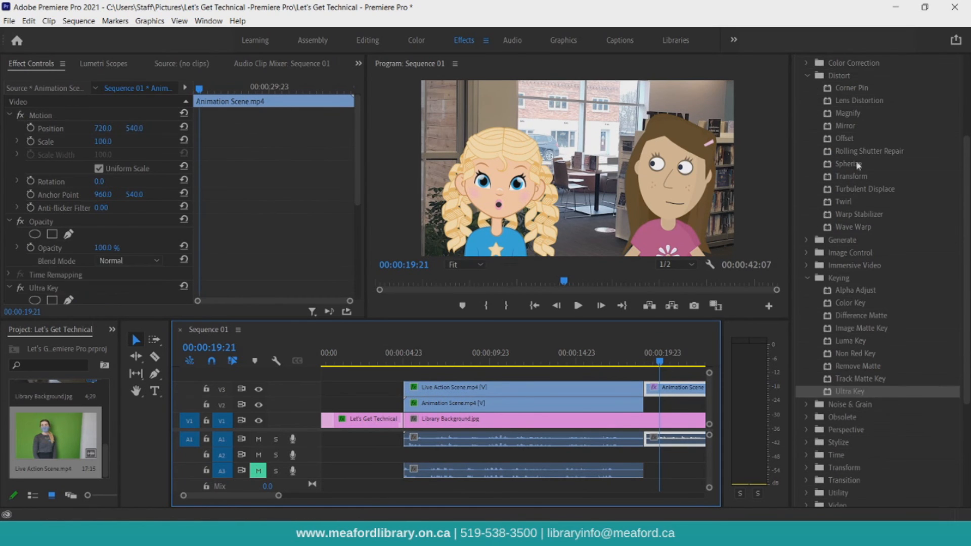
click(804, 65)
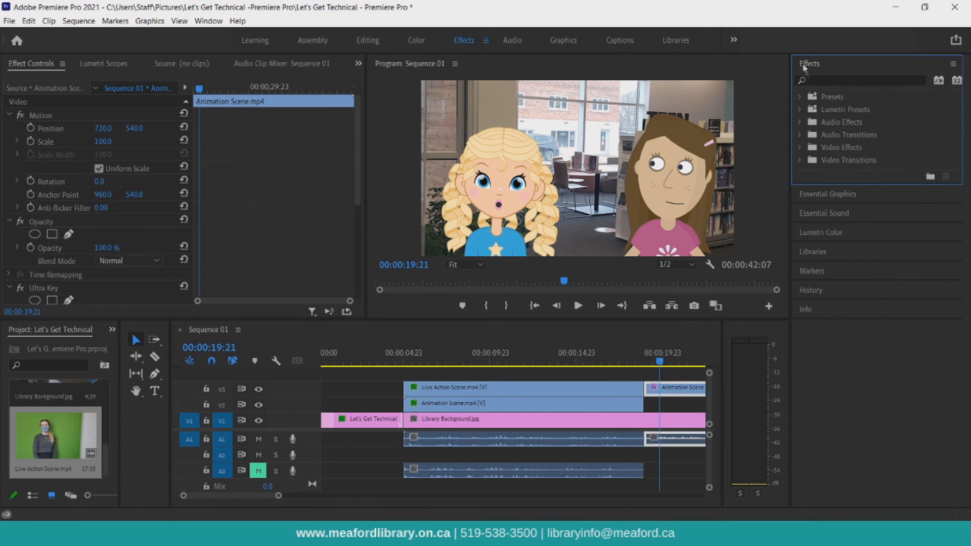
click(798, 160)
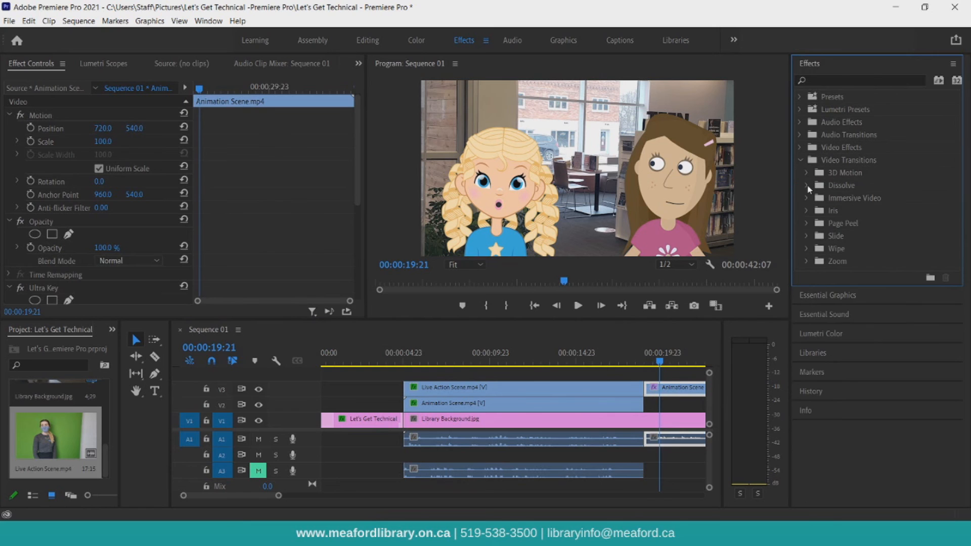
click(806, 186)
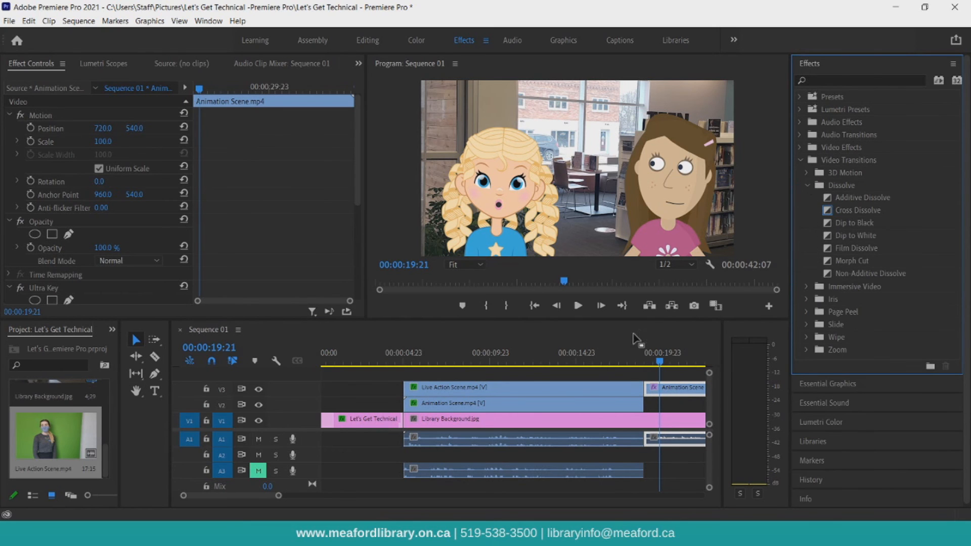
mouse_move(658, 361)
mouse_down()
mouse_move(637, 361)
mouse_move(655, 361)
mouse_up()
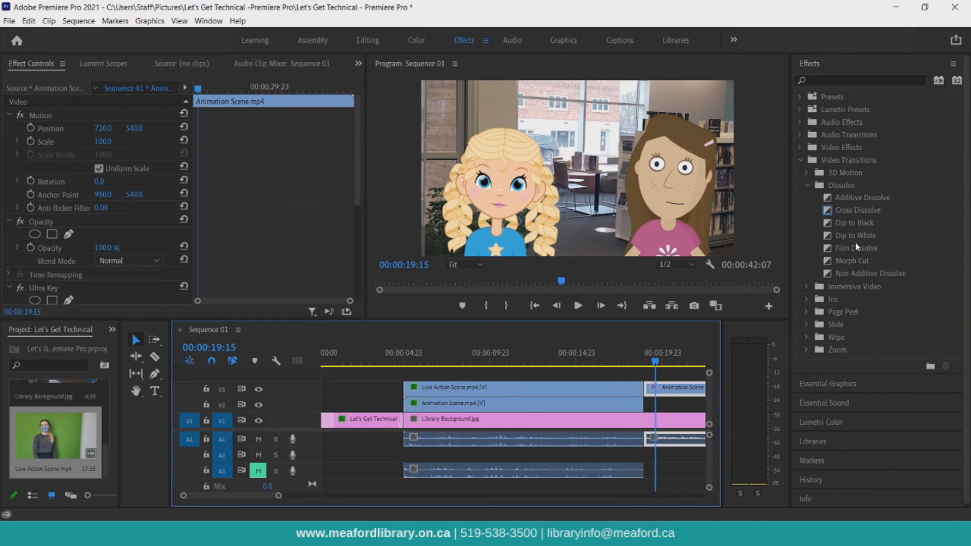
drag(848, 235, 647, 394)
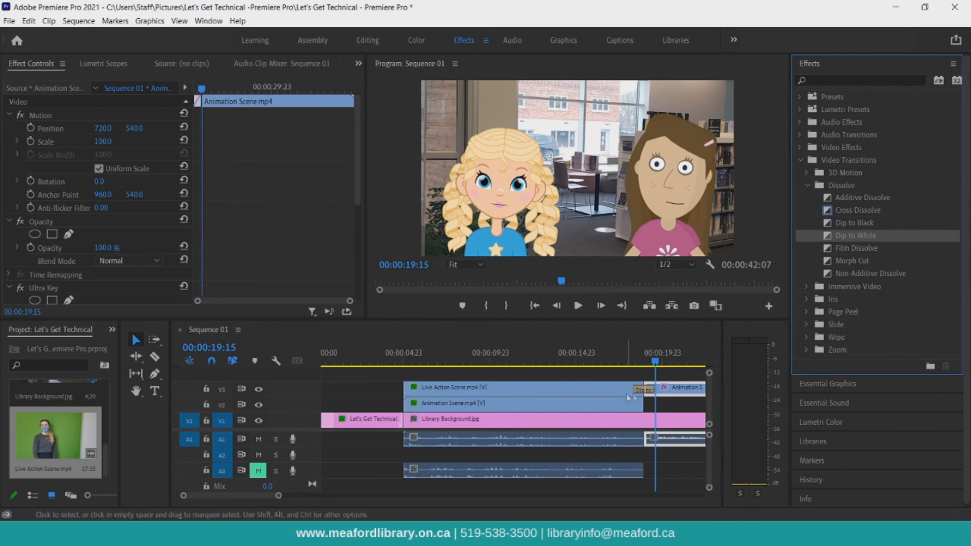
- Play the sequence from 00:00:17:22 through the Dip to White transition, and return the playhead to 00:00:17:22
drag(654, 369, 625, 373)
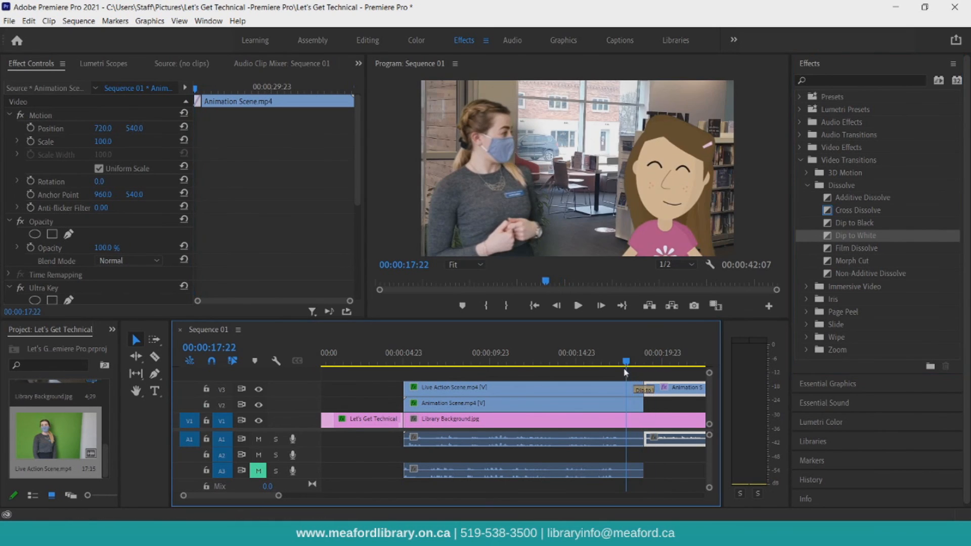
key(space)
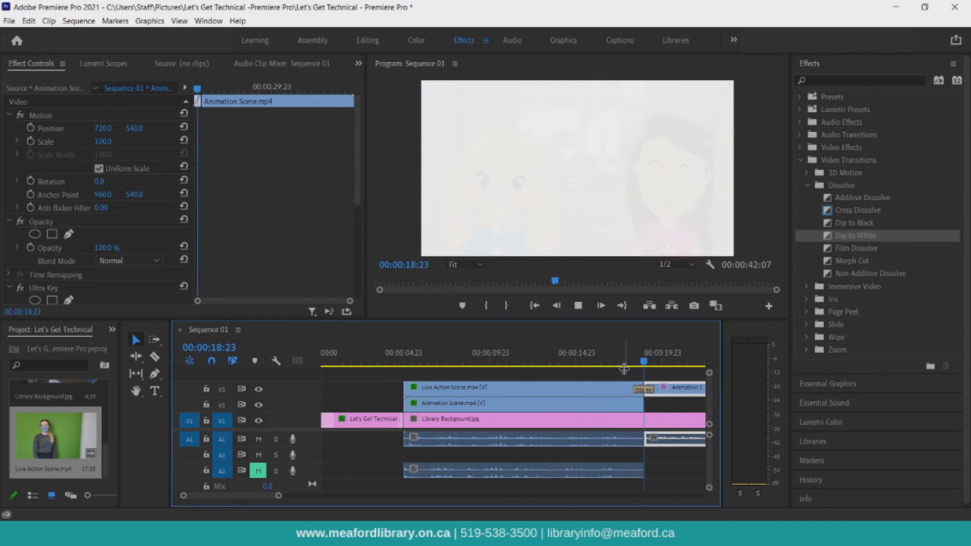
key(space)
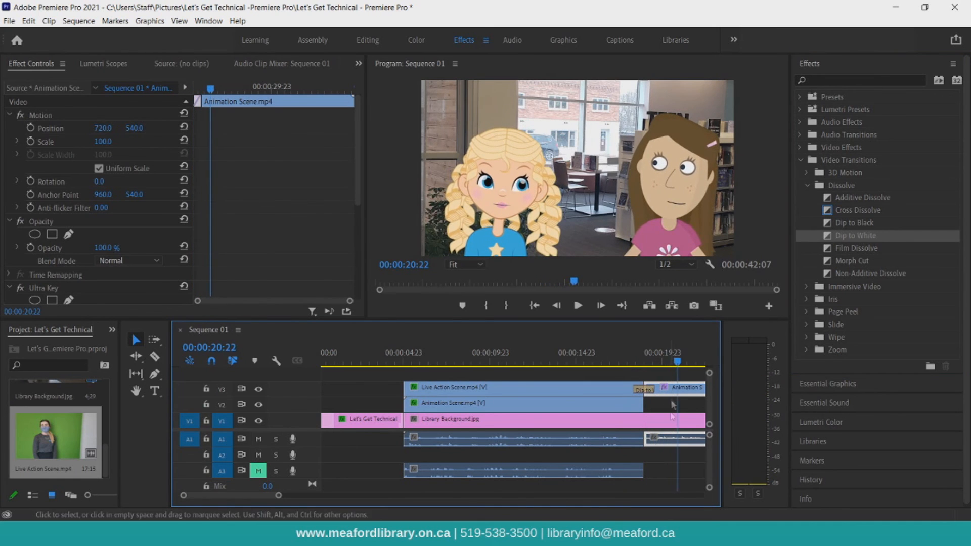
drag(666, 354, 626, 365)
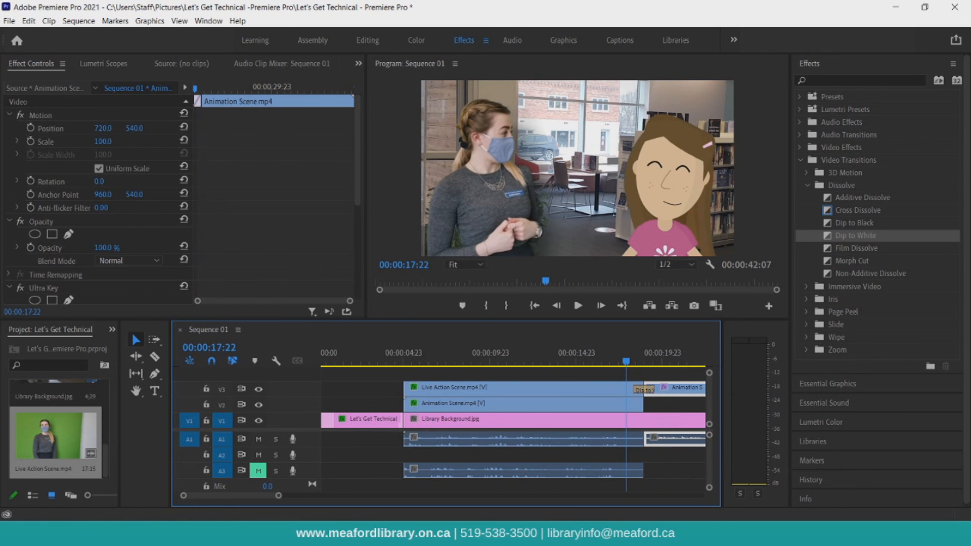
- Bring the Cartoon Drum Roll Snare 01 sound from the project folder onto track A2, near the playhead at 00:00:17:22
key(alt+Tab)
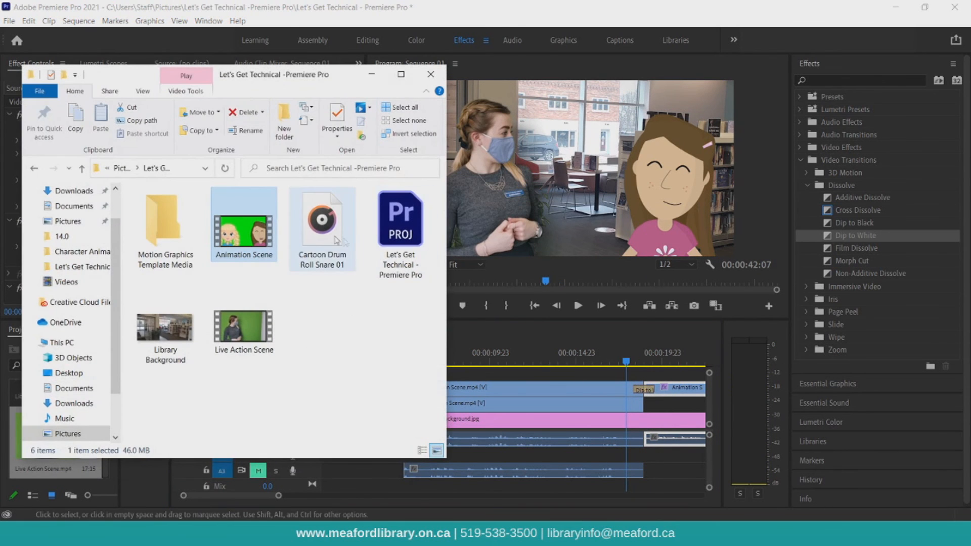
drag(328, 226, 581, 389)
drag(618, 455, 634, 455)
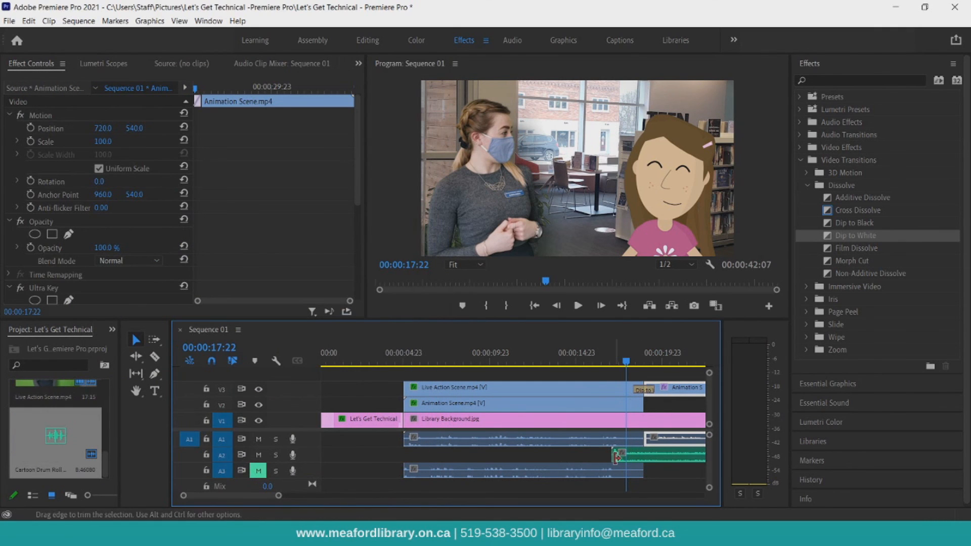
mouse_move(616, 457)
mouse_down()
mouse_move(637, 460)
mouse_move(556, 468)
mouse_move(558, 458)
mouse_move(547, 458)
mouse_move(626, 458)
mouse_up()
- Align the drum roll clip on A2 with the Dip to White transition, playing it back and shifting it slightly earlier
drag(282, 499, 245, 498)
drag(557, 455, 598, 457)
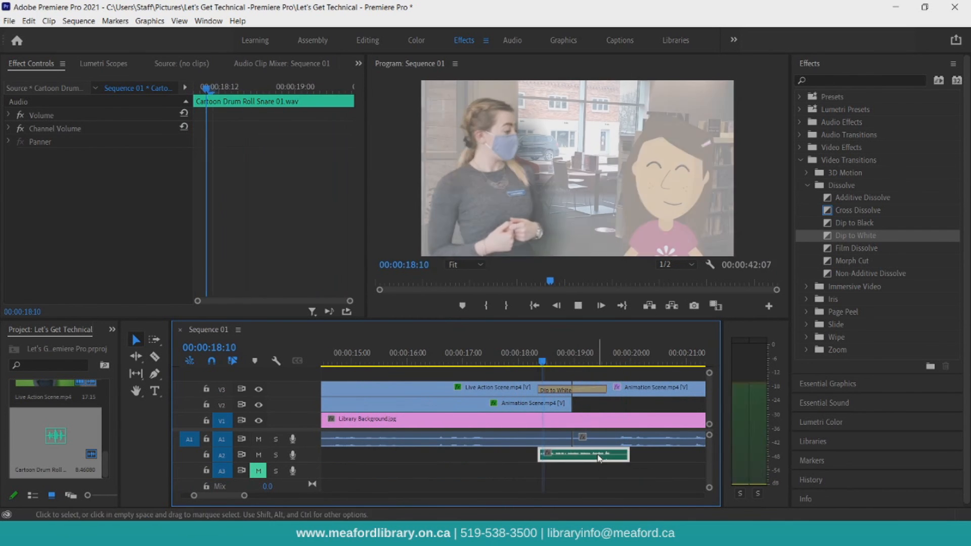
key(space)
drag(598, 458, 506, 441)
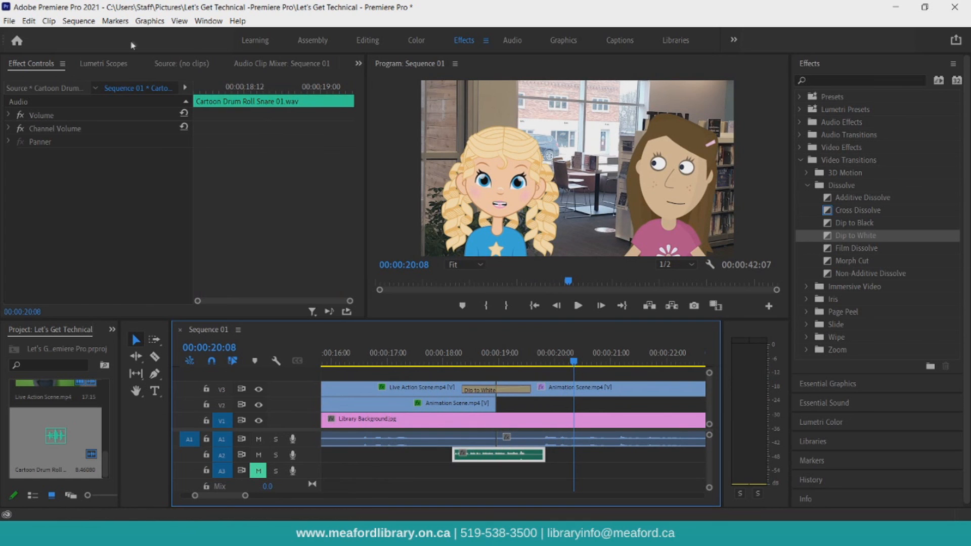
- Save the project and open the media export settings for Sequence 01
click(9, 21)
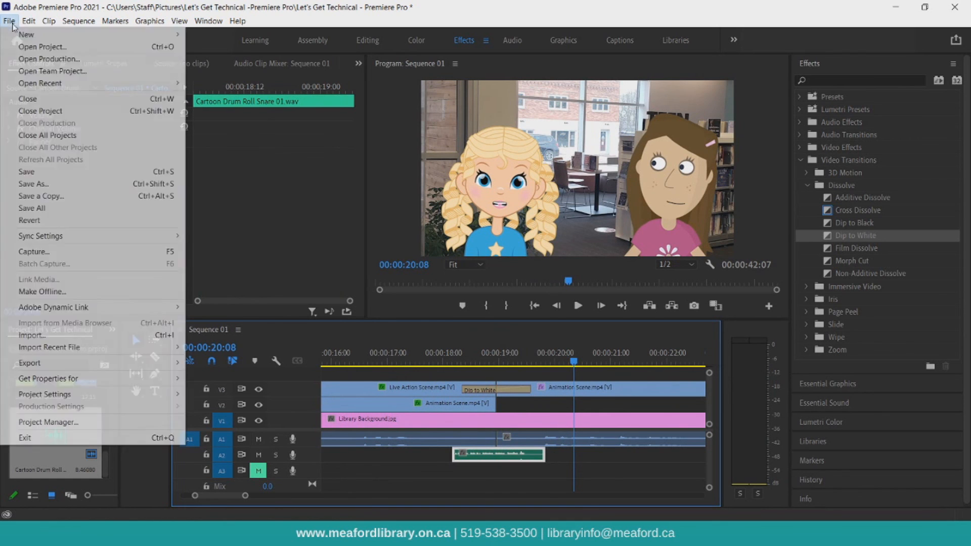
click(30, 169)
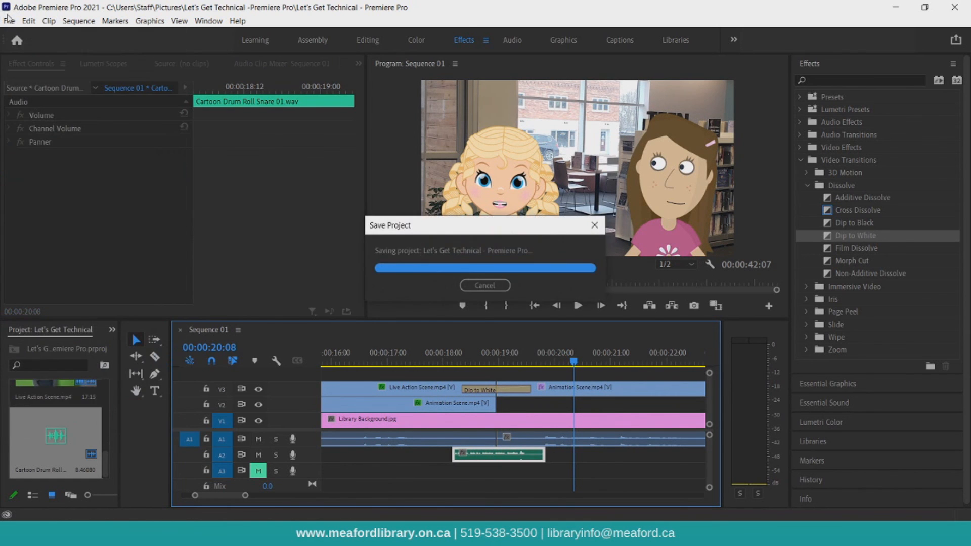
click(9, 21)
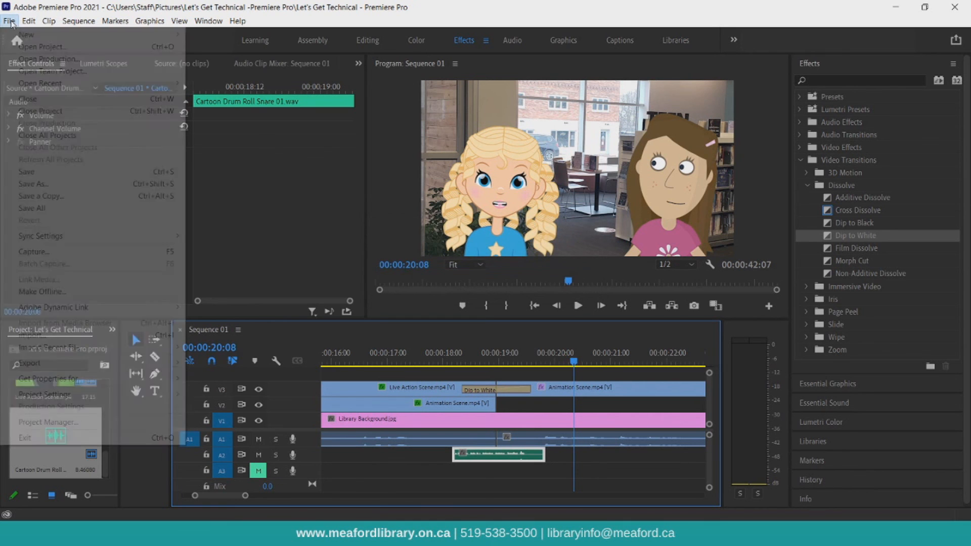
mouse_move(26, 363)
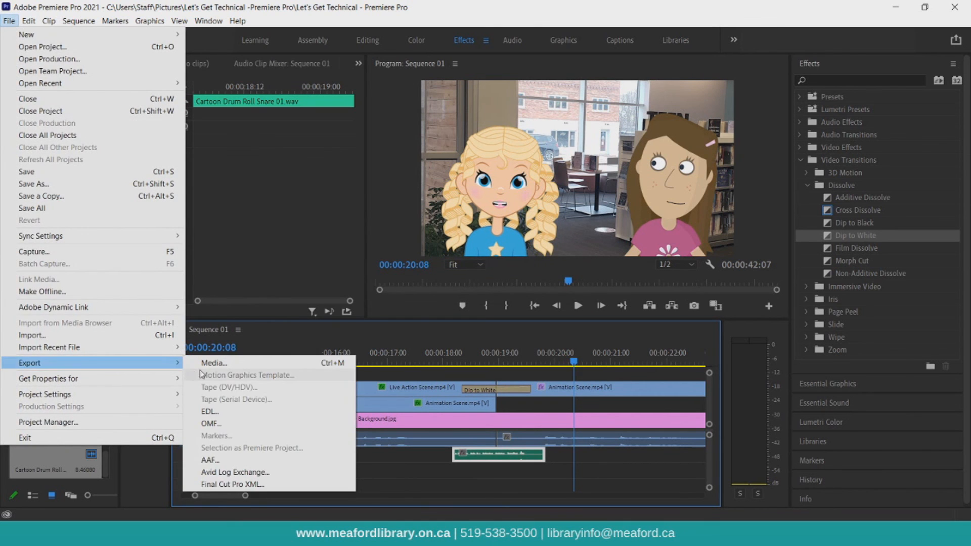
click(218, 363)
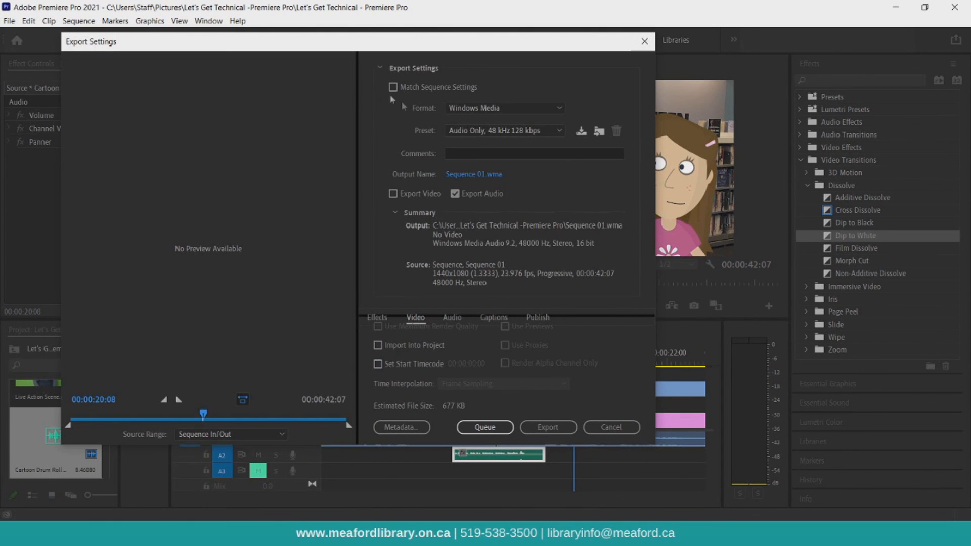
- Set the Windows Media export to the HD 1080p 24 preset and name the output file FINAL VIDEO in the project folder
click(474, 131)
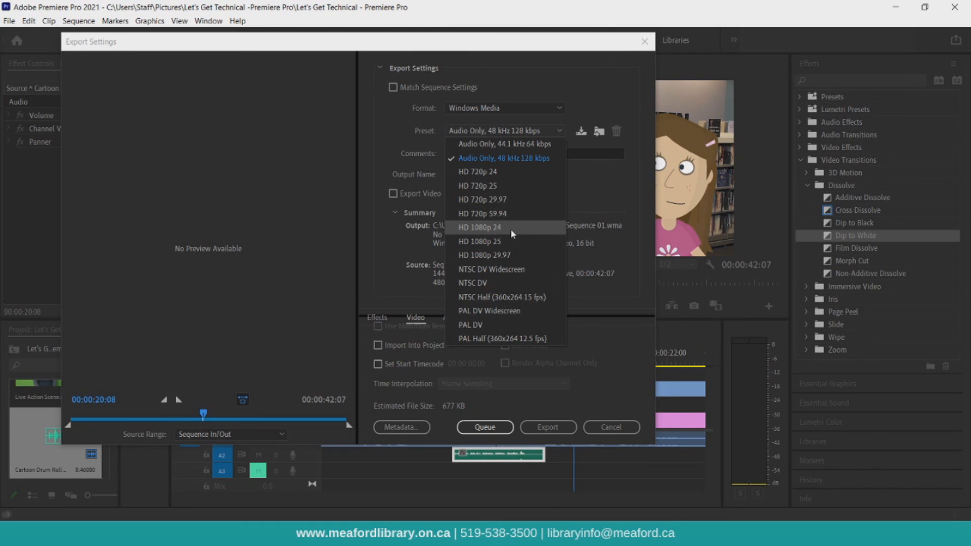
key(Escape)
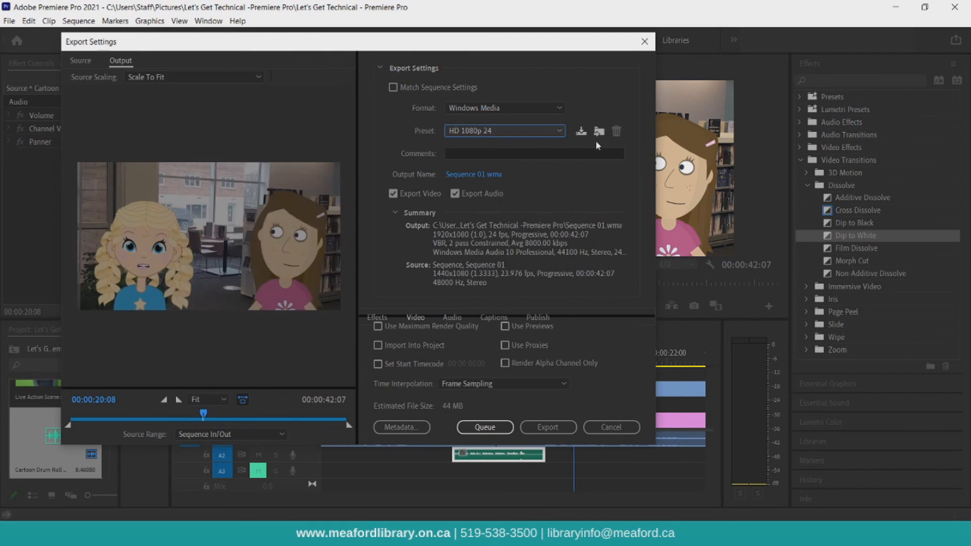
click(492, 174)
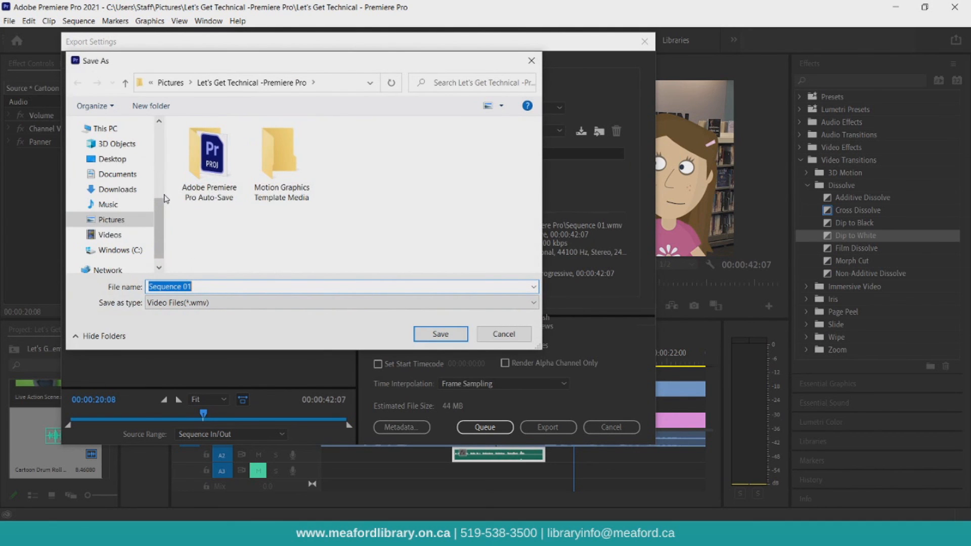
text(FINAL)
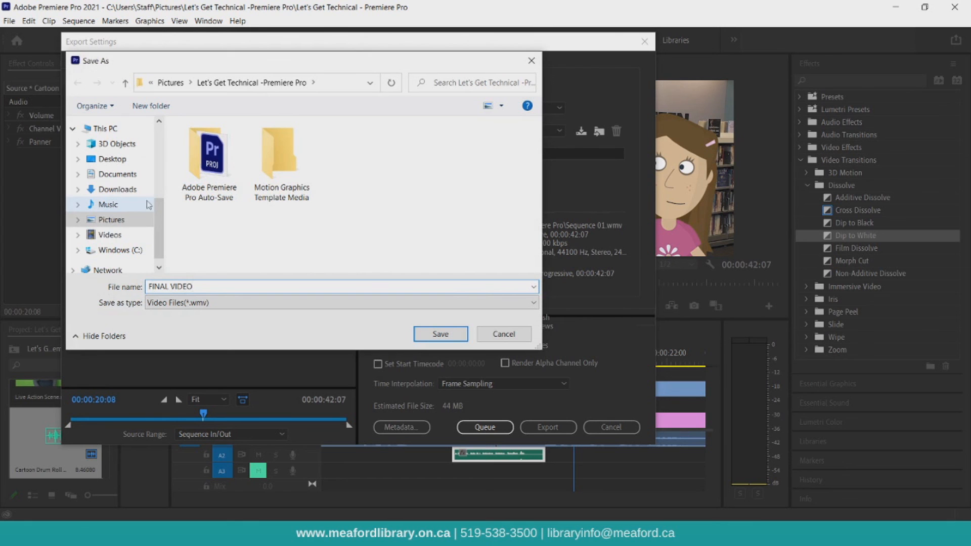
text( VIDEO)
click(440, 333)
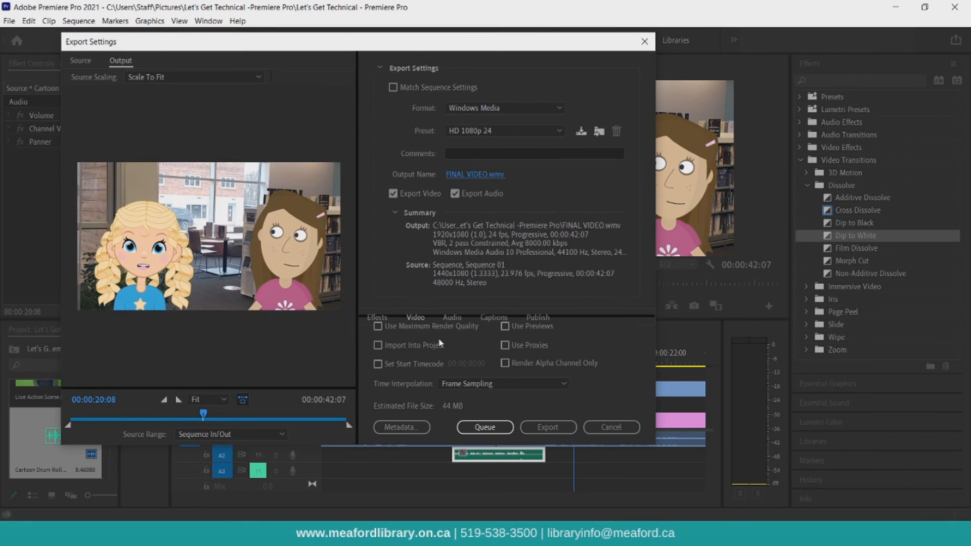
- Inspect the export preview at 75% zoom, return it to Fit, and try adjusting the start of the source range
click(208, 400)
click(207, 320)
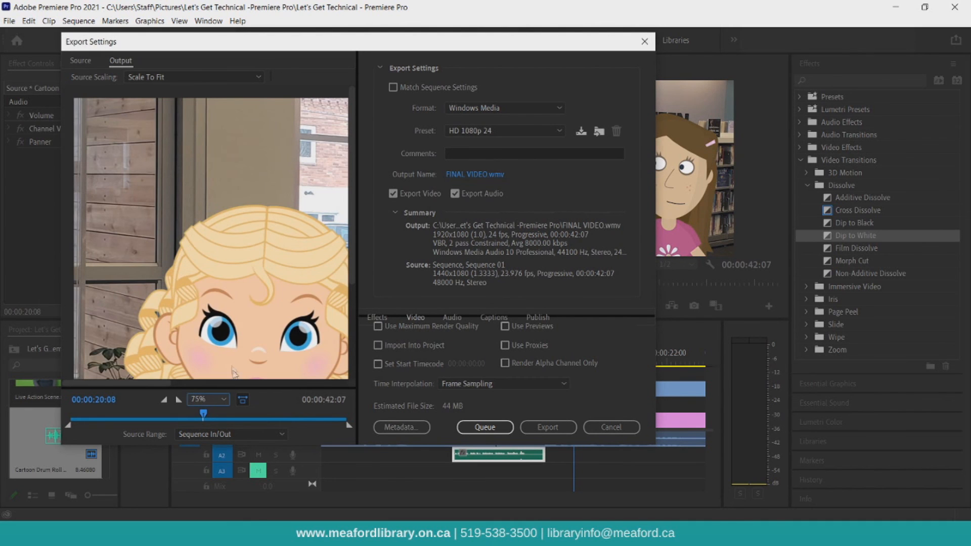
click(223, 400)
click(205, 258)
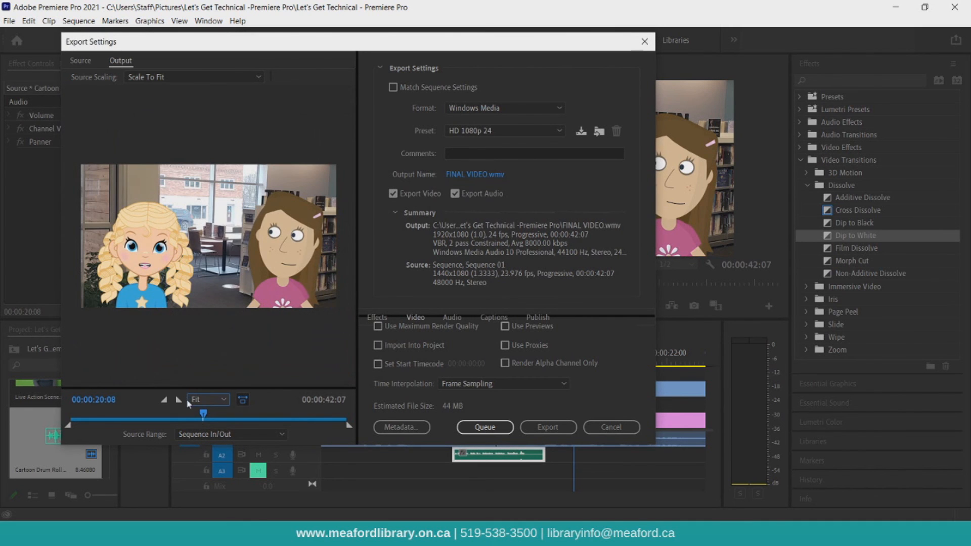
drag(129, 425, 72, 421)
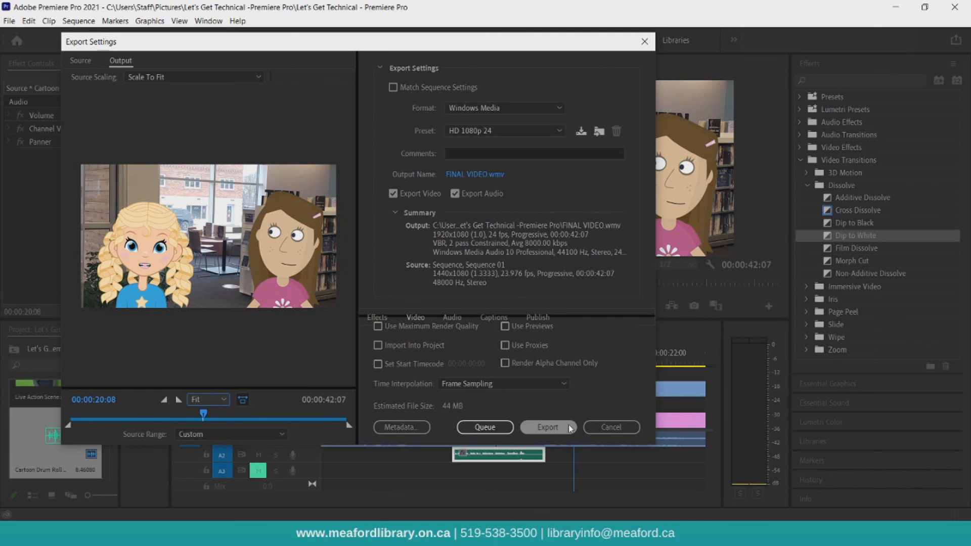
- Send the FINAL VIDEO export to the Adobe Media Encoder queue and start encoding it
click(494, 432)
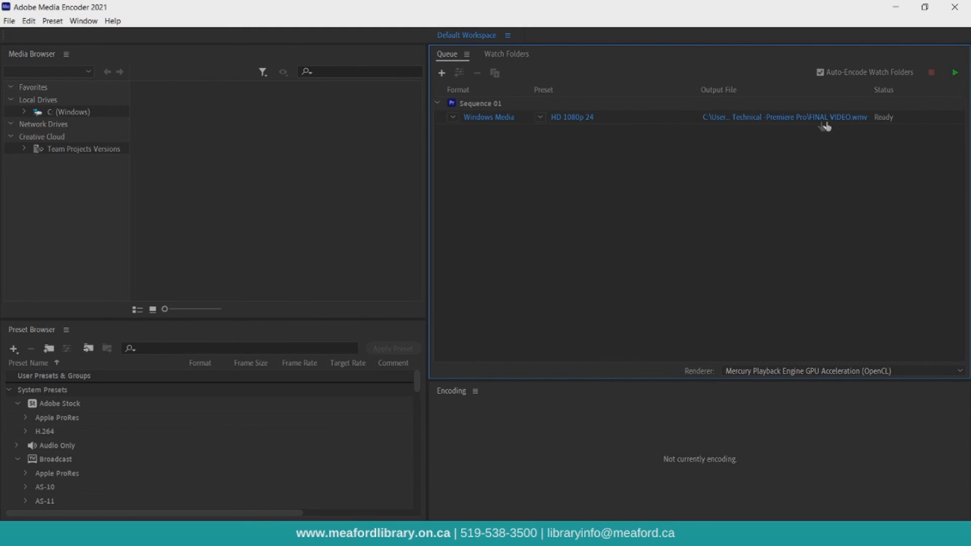
click(955, 72)
- Switch to the project folder in File Explorer and select the exported FINAL VIDEO file
key(alt+Tab)
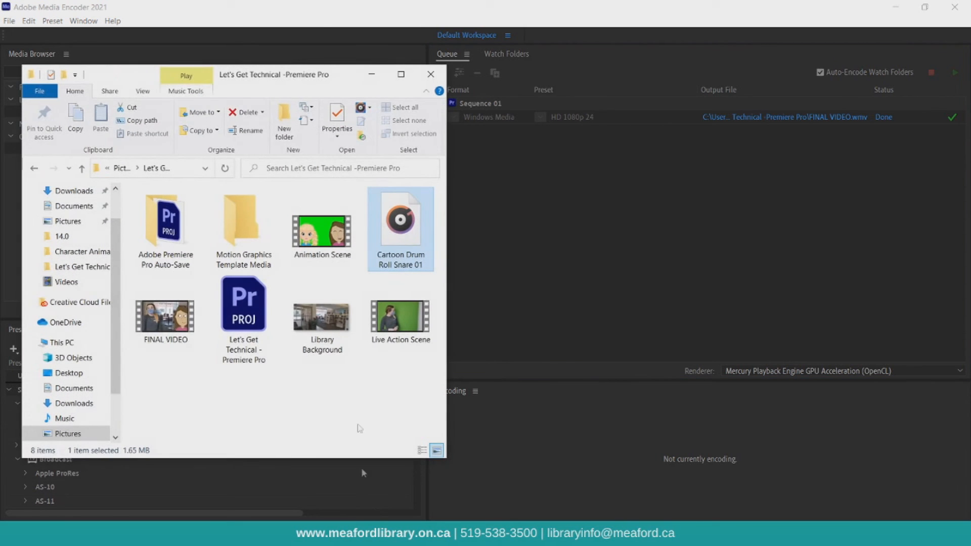
click(165, 323)
click(166, 337)
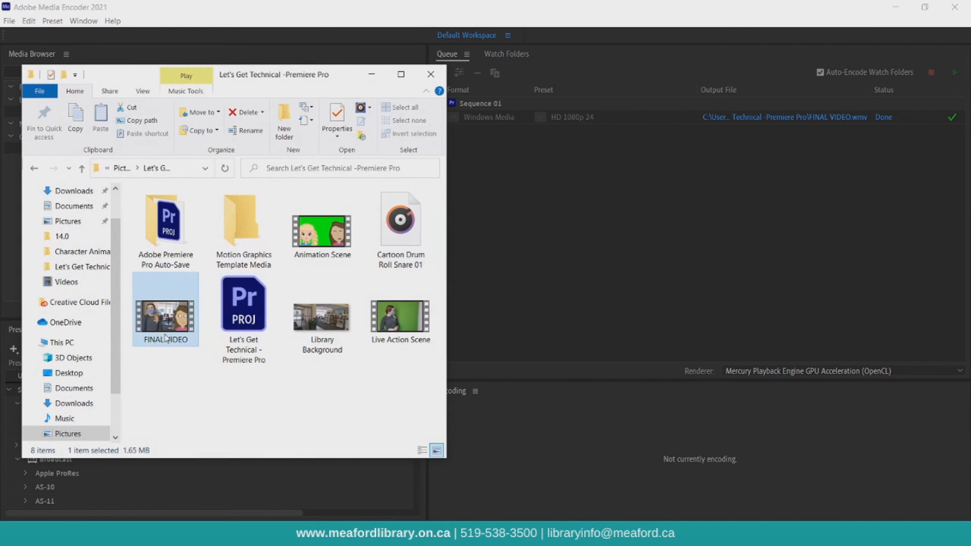